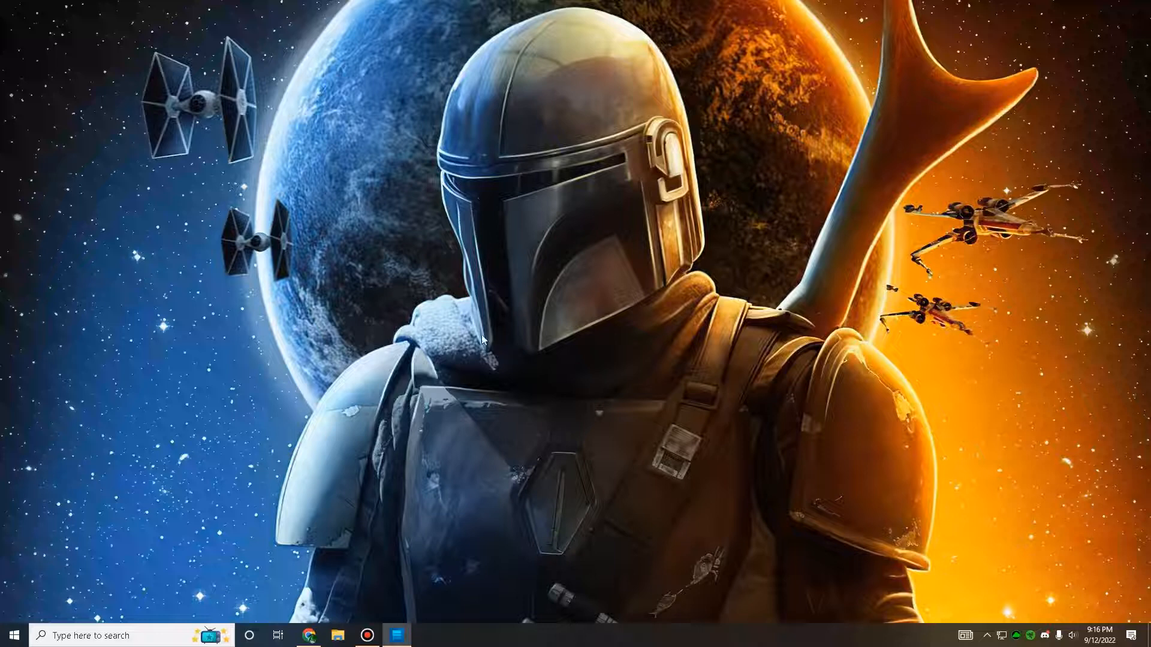
Step: Search Windows for "background", open the Background apps settings, check the app permissions listed there, and close Settings
left_click(132, 635)
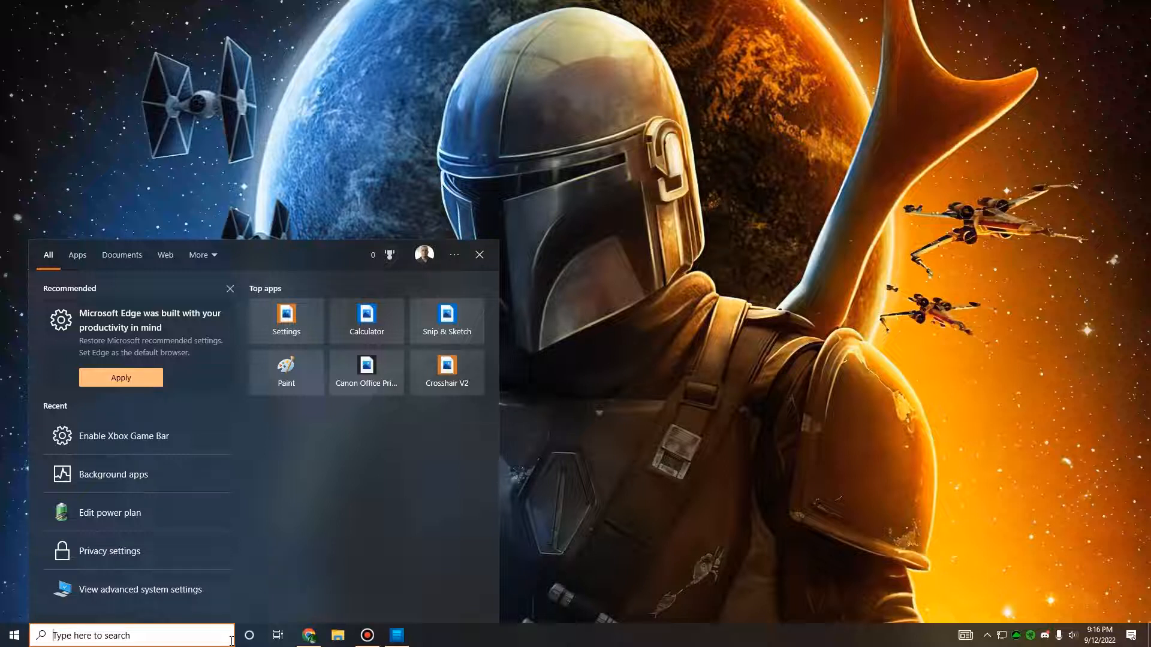
type("background")
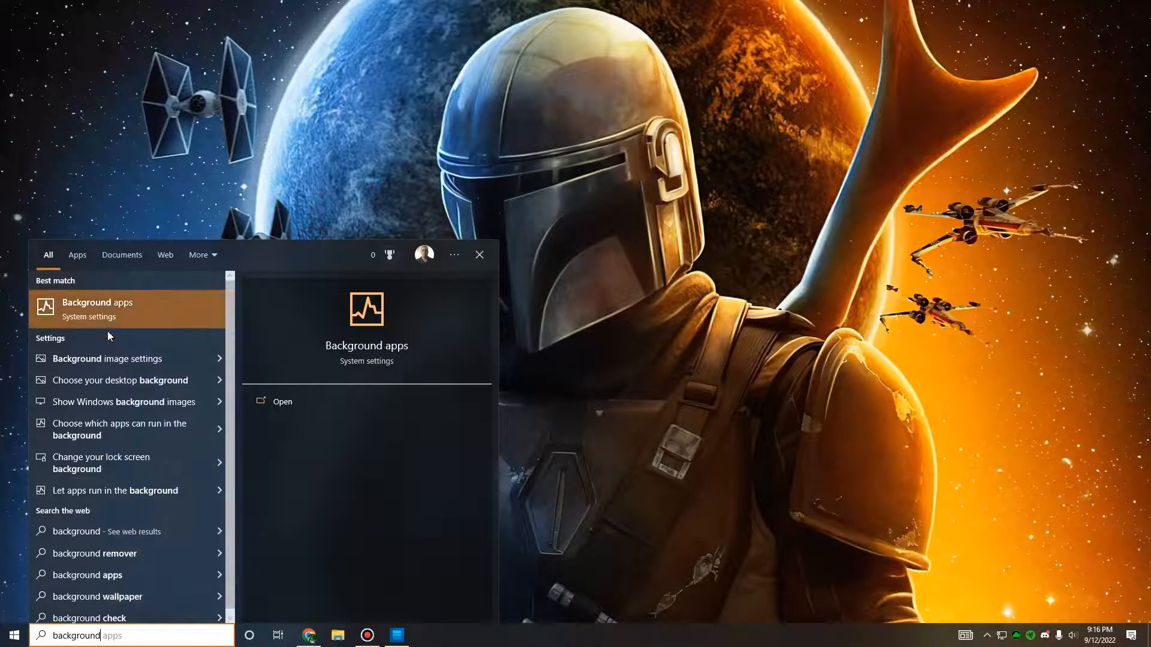
left_click(115, 317)
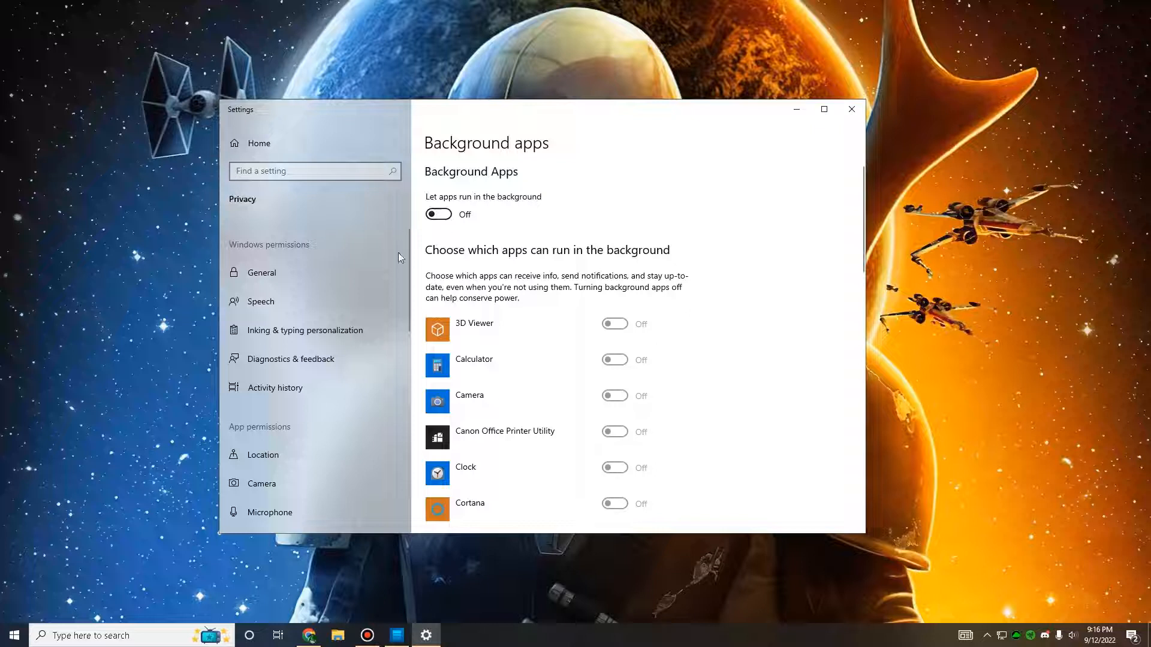
scroll(575, 345, "down", 8)
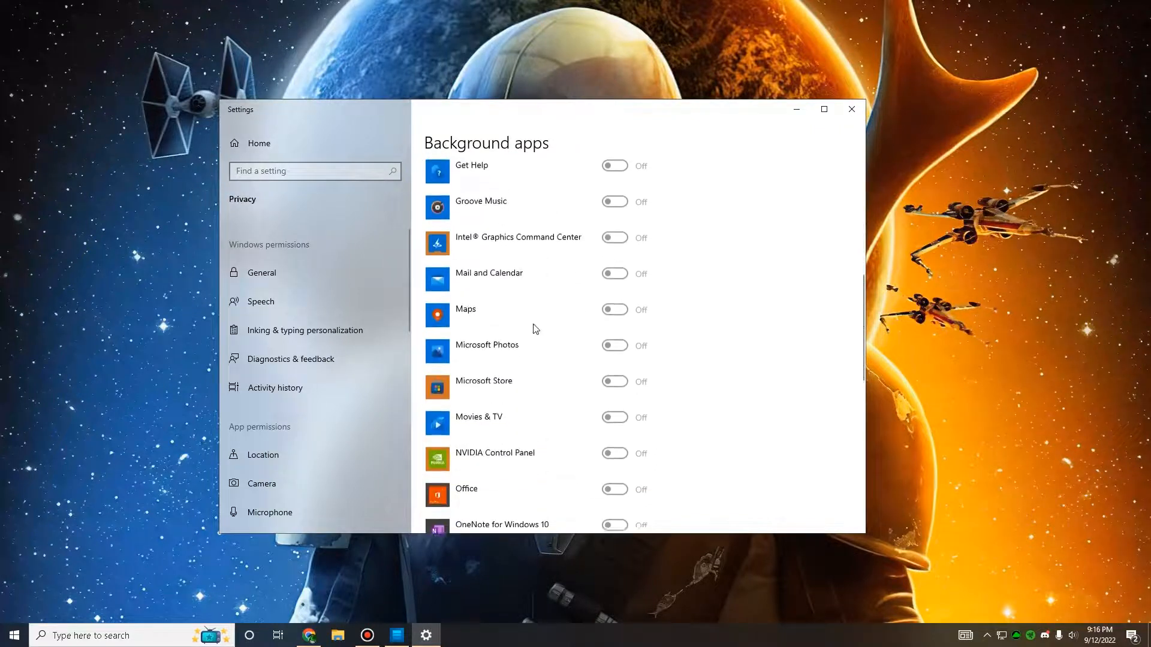
scroll(617, 318, "down", 8)
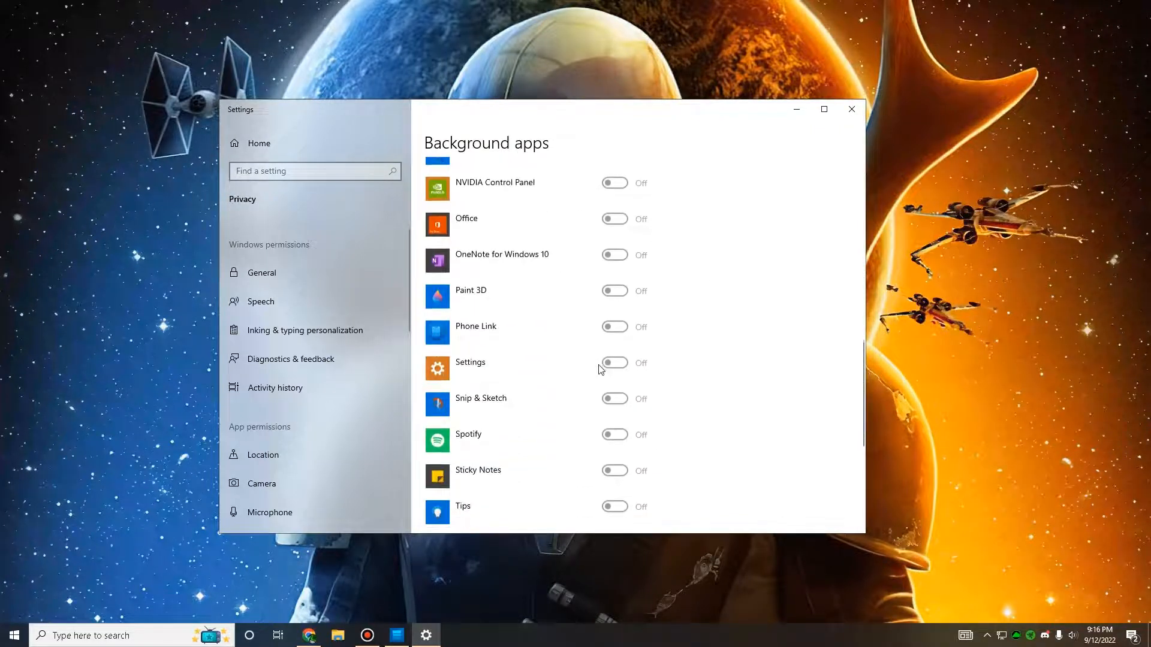
scroll(574, 390, "down", 4)
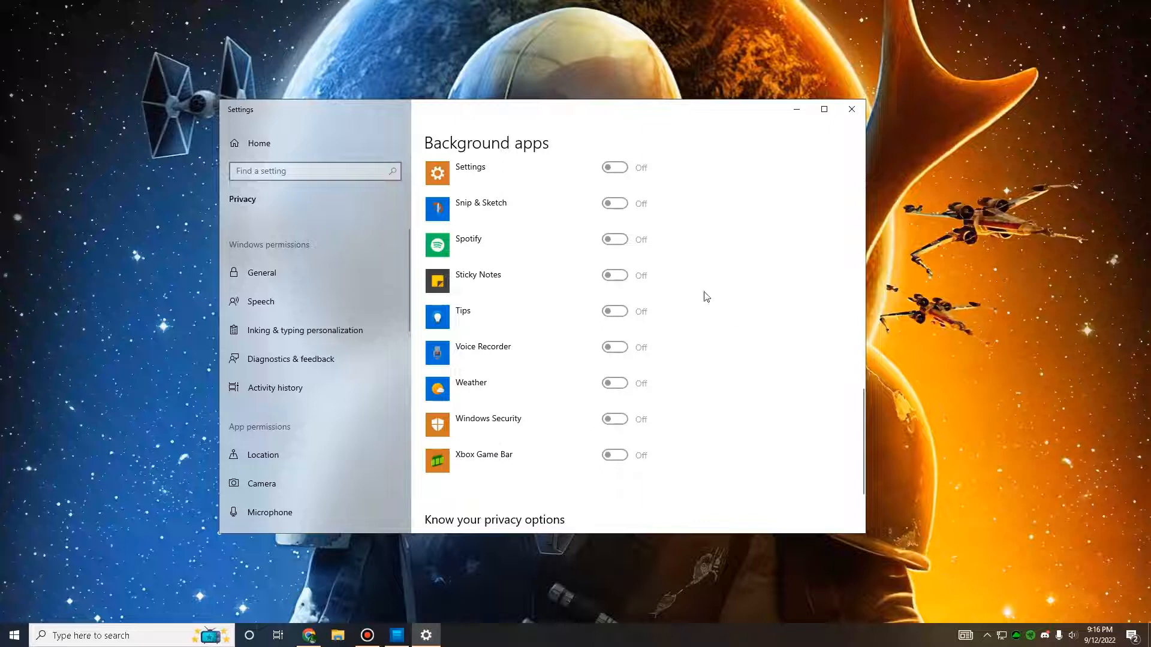
scroll(643, 341, "up", 20)
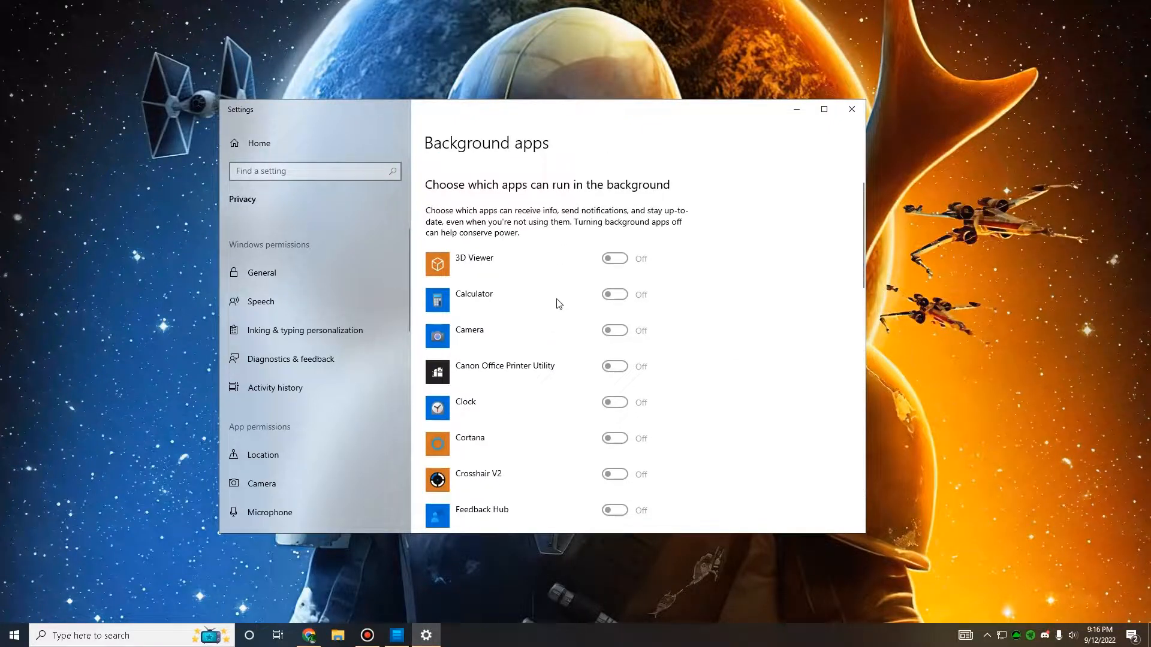
left_click(856, 115)
Step: Search Windows for "dvr" and open the Xbox Game Bar settings page
left_click(141, 635)
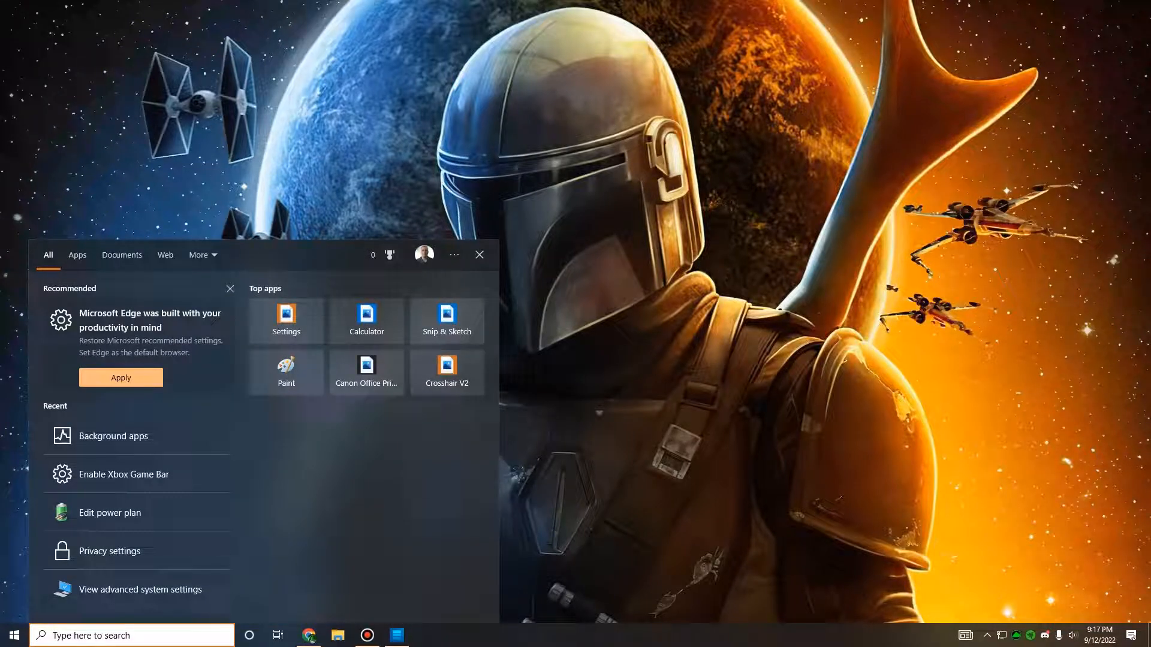
type("dvr")
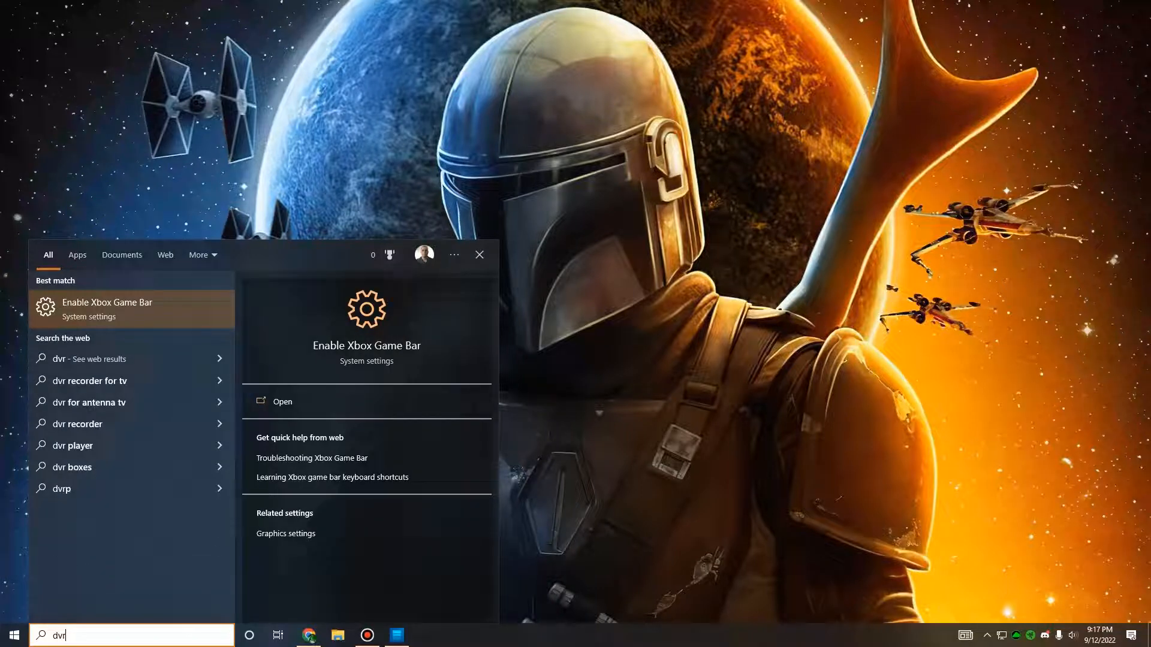
left_click(110, 316)
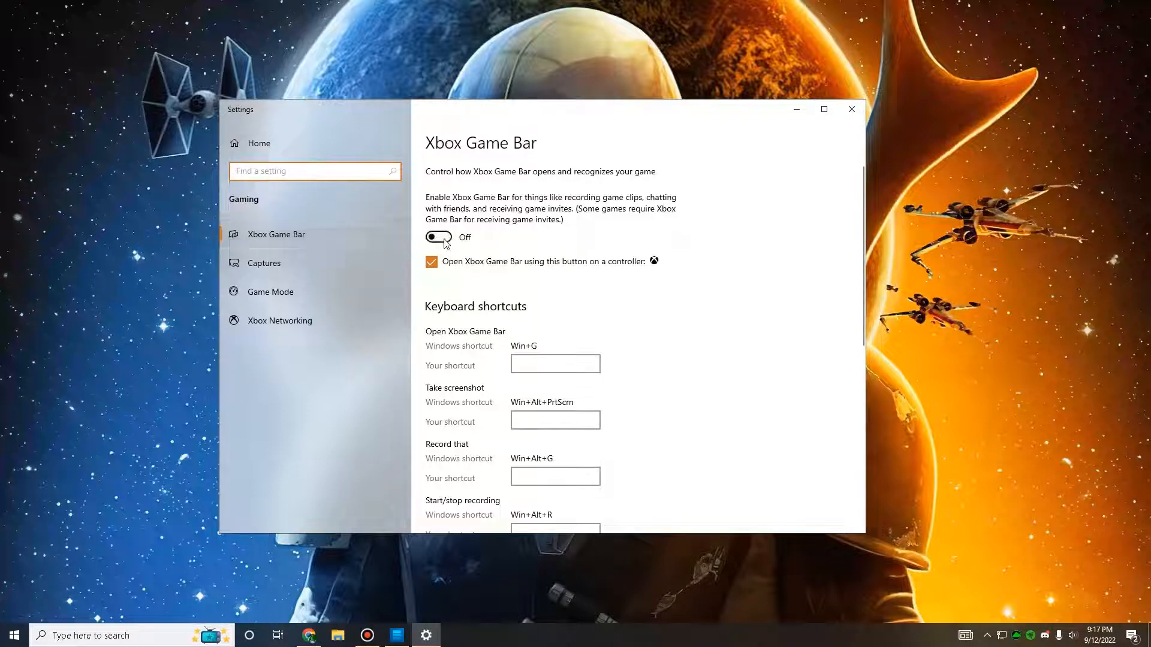
Step: Review the Captures settings for background recording, audio and video quality, check the Game Mode page, and close Settings
left_click(279, 264)
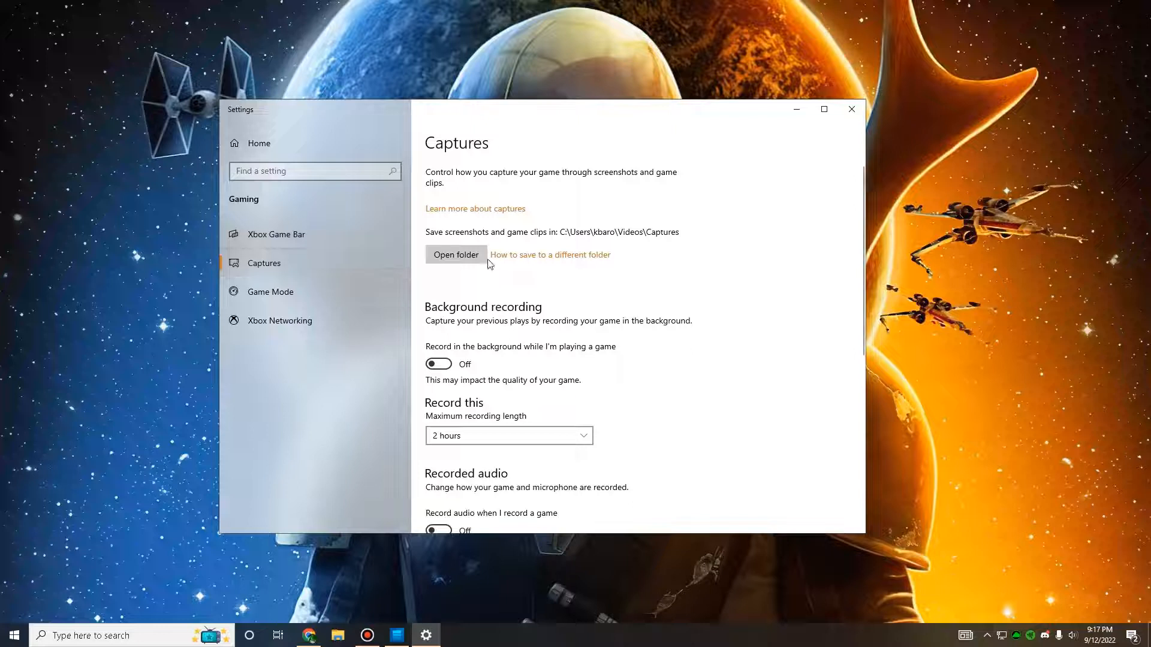
scroll(459, 296, "down", 2)
scroll(429, 284, "down", 4)
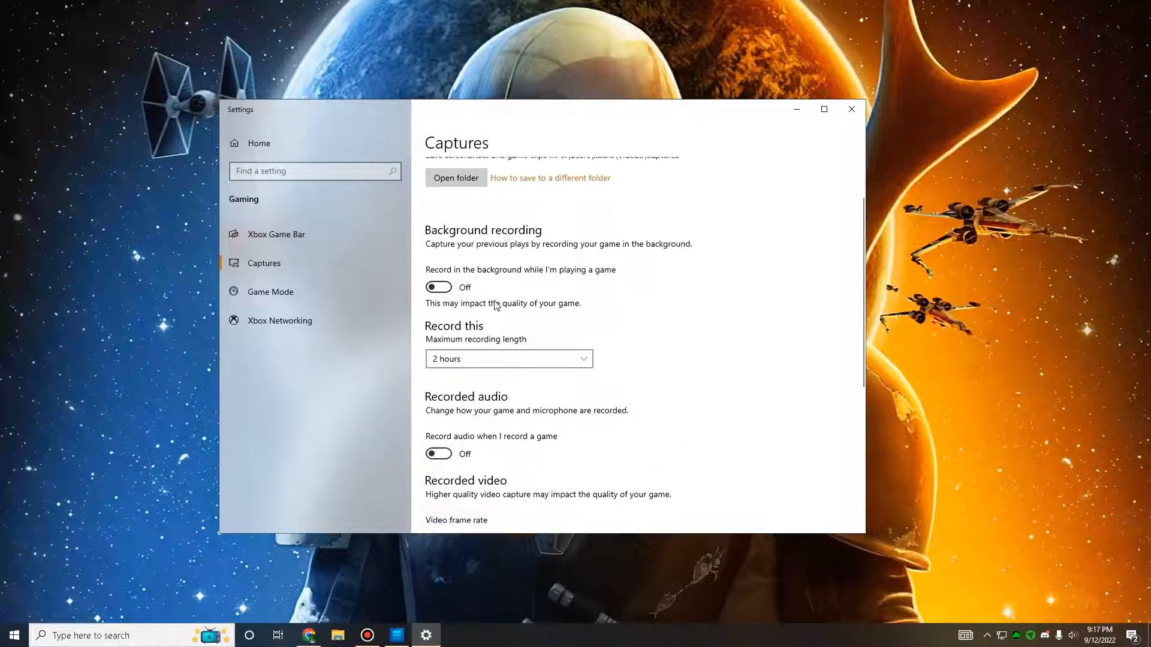
scroll(443, 296, "down", 2)
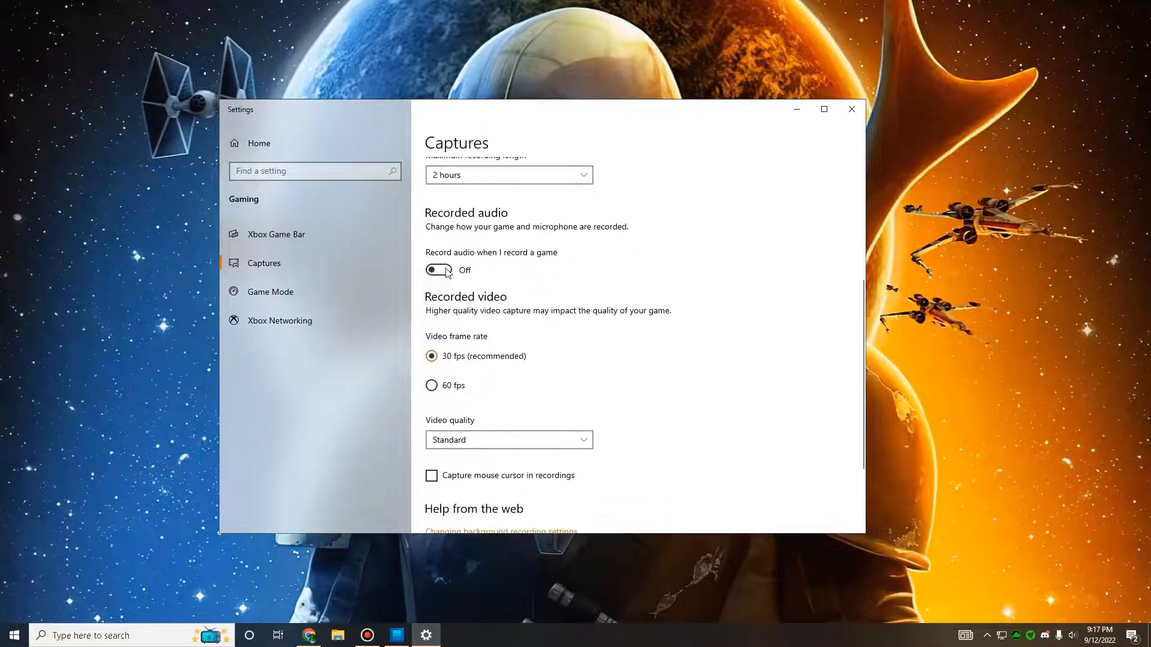
scroll(473, 287, "down", 2)
scroll(461, 312, "down", 3)
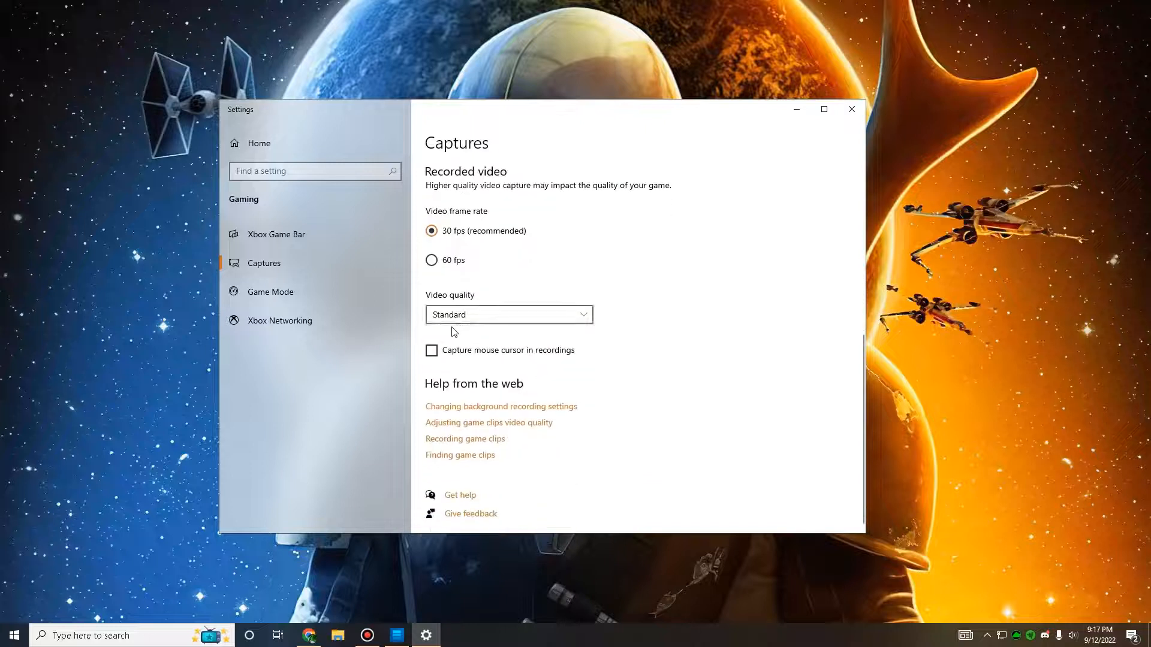
left_click(296, 291)
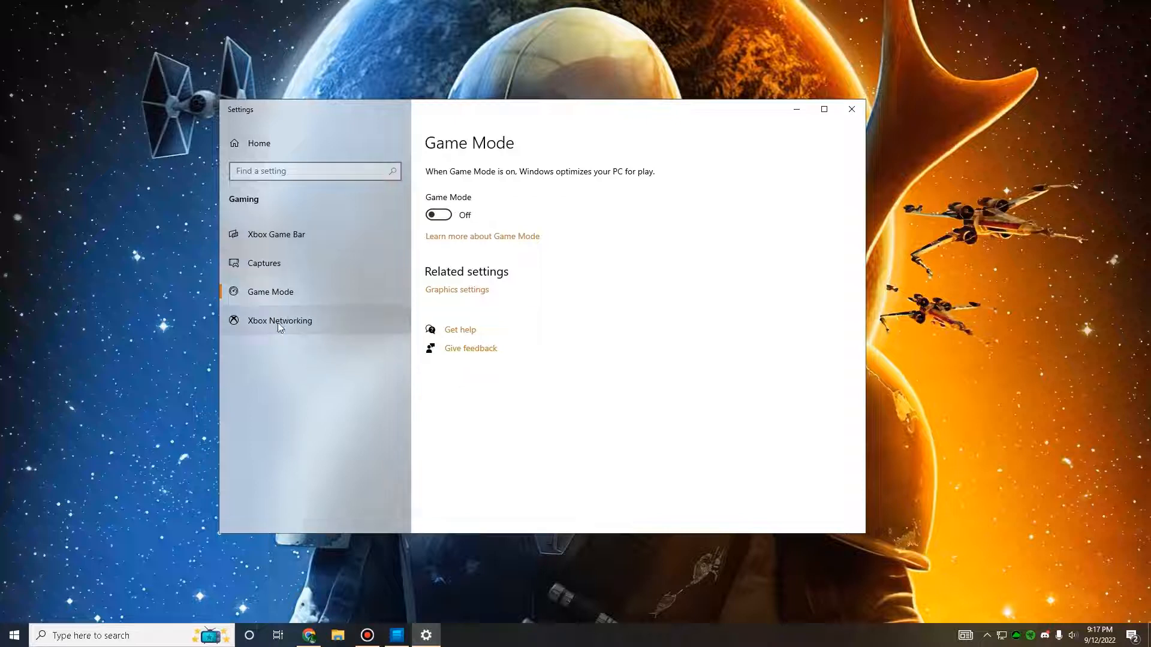
left_click(852, 109)
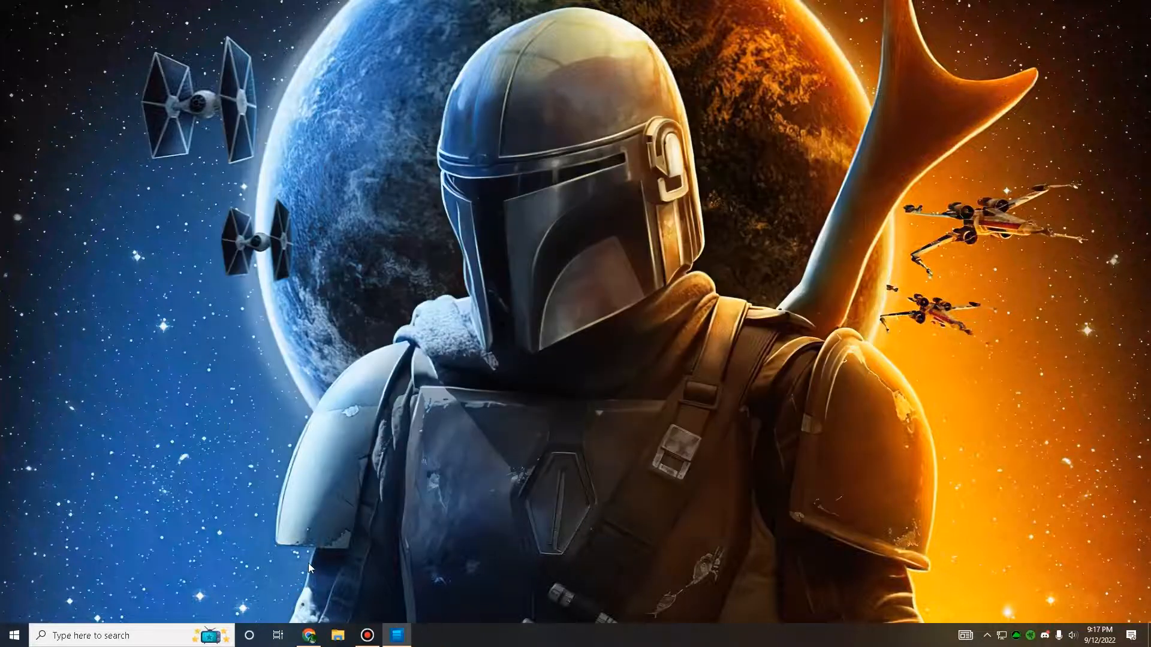
Step: Search Windows for "advanced", open the advanced system settings, and open the Performance settings from there
left_click(132, 634)
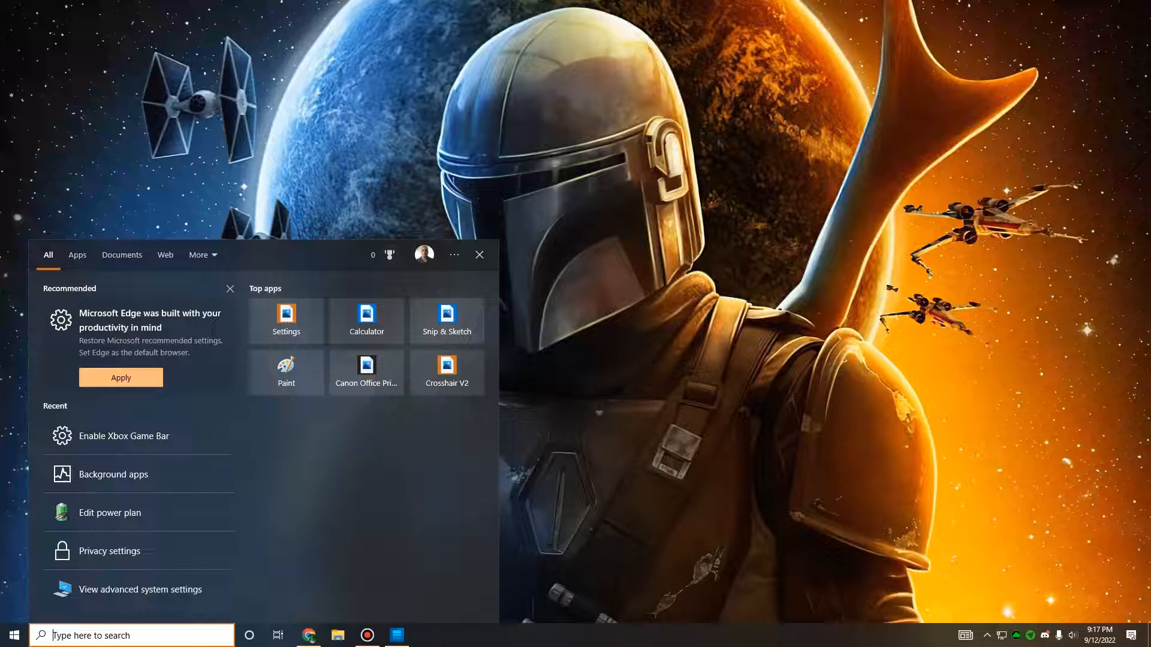
type("advanced")
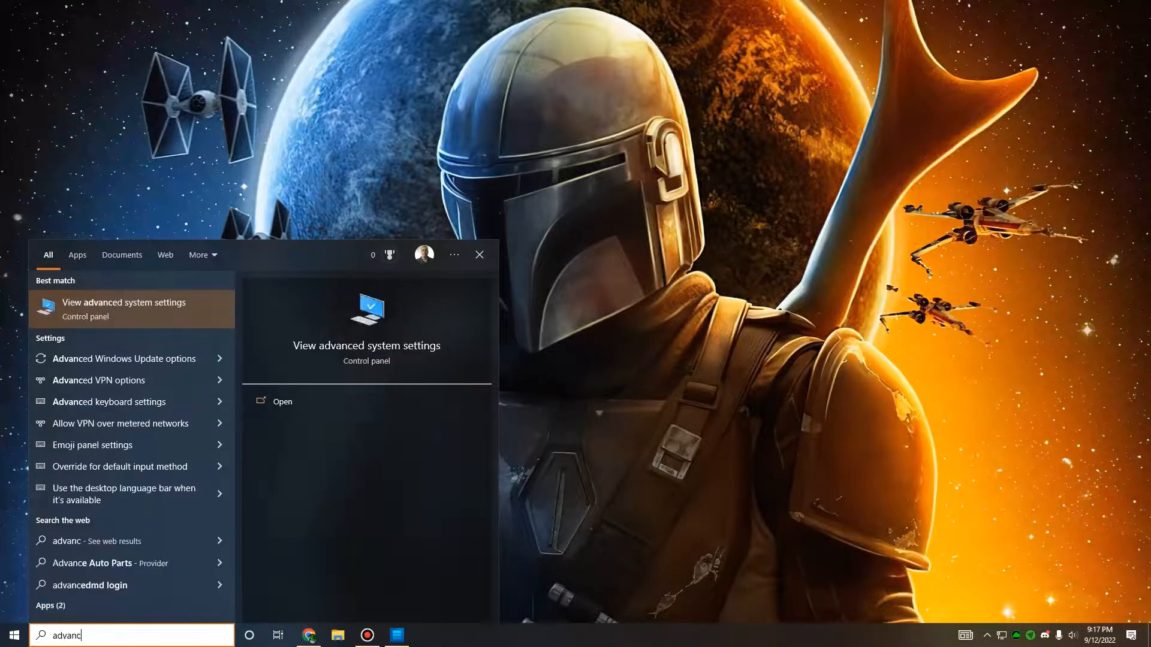
left_click(138, 318)
left_click_drag(252, 133, 542, 115)
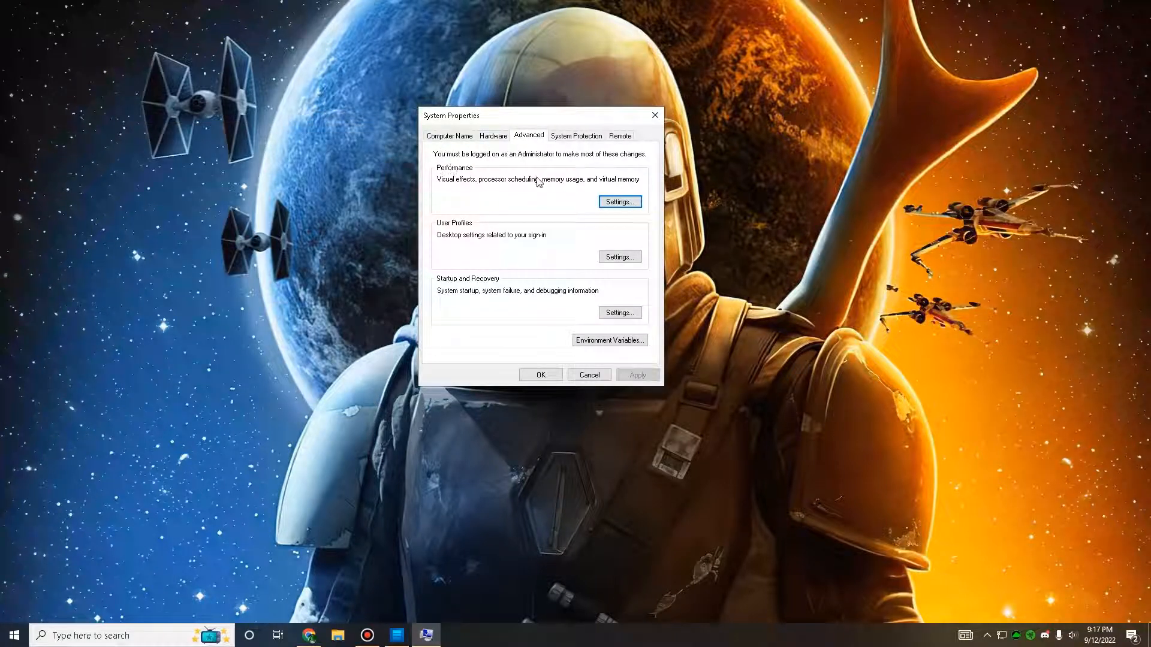
left_click(619, 204)
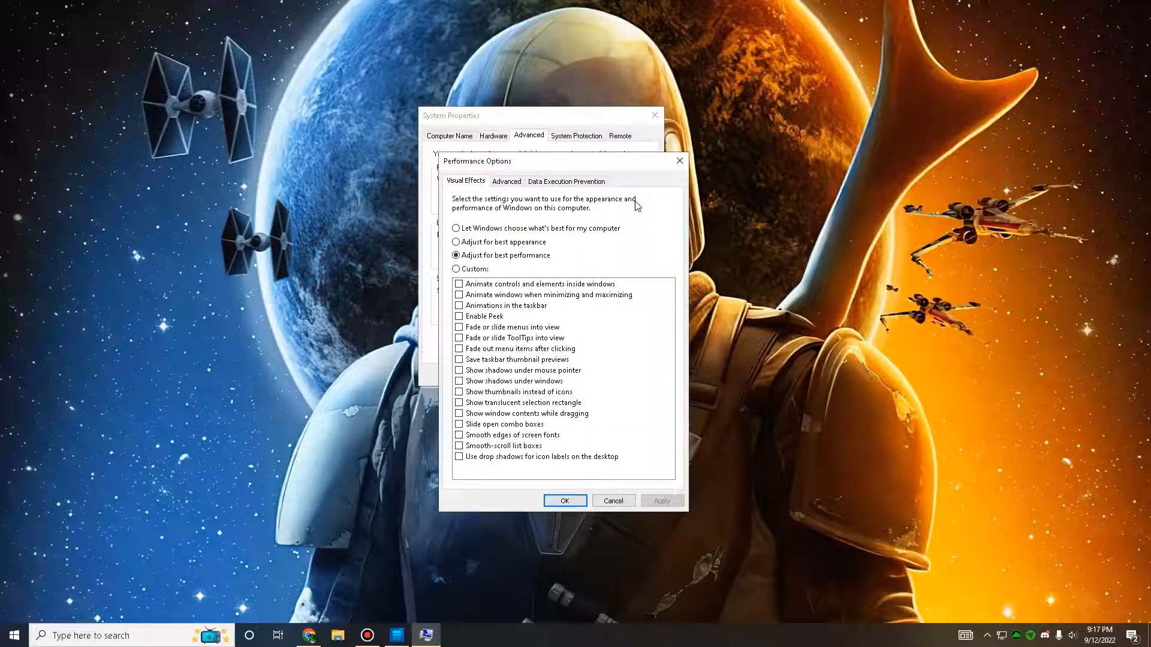
Step: Confirm a custom paging file for drive C: with initial size 16000 MB and maximum size 32000 MB, and accept all open dialogs
left_click(507, 181)
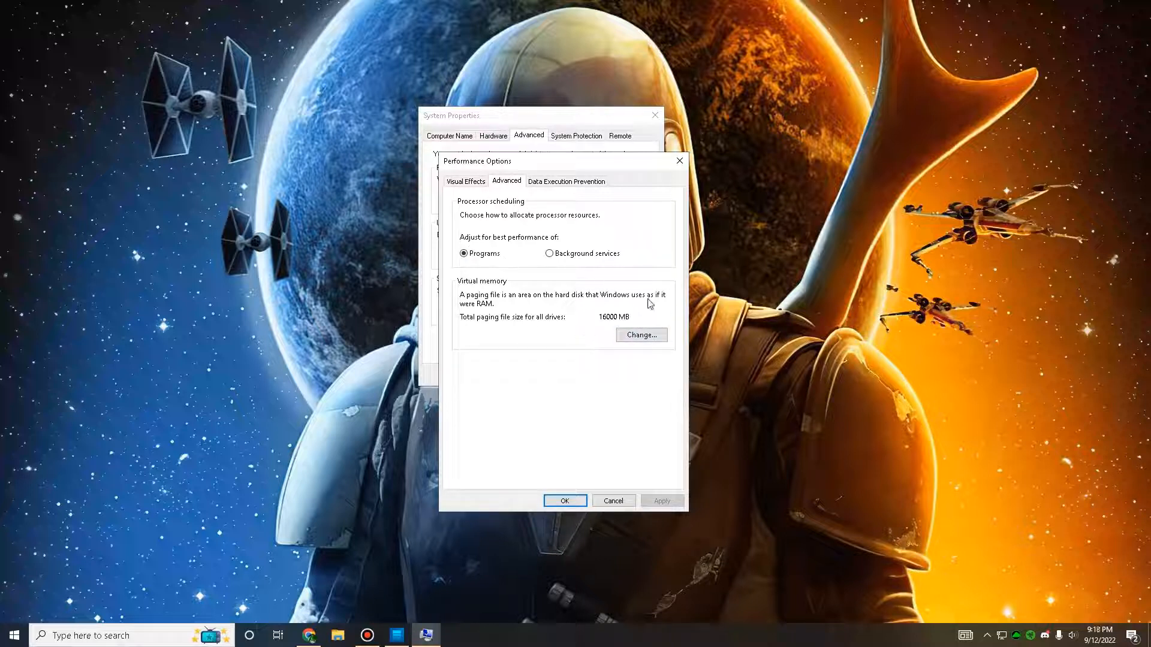
left_click(650, 334)
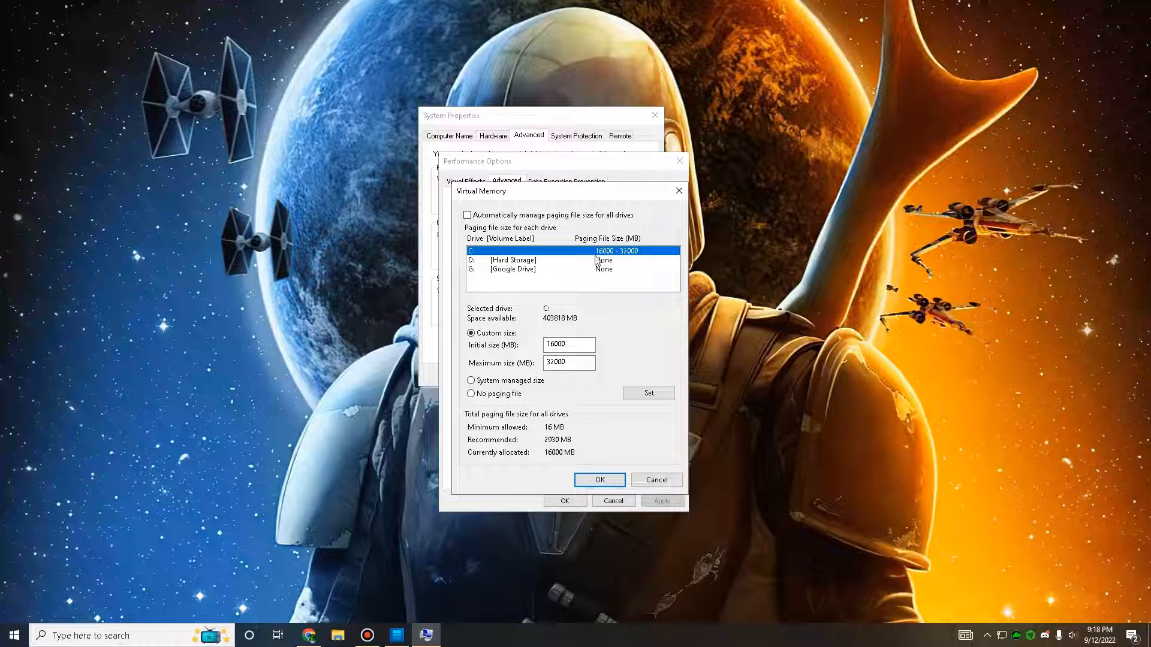
left_click(542, 260)
left_click(537, 251)
left_click(547, 344)
left_click(551, 359)
left_click(550, 344)
left_click(600, 480)
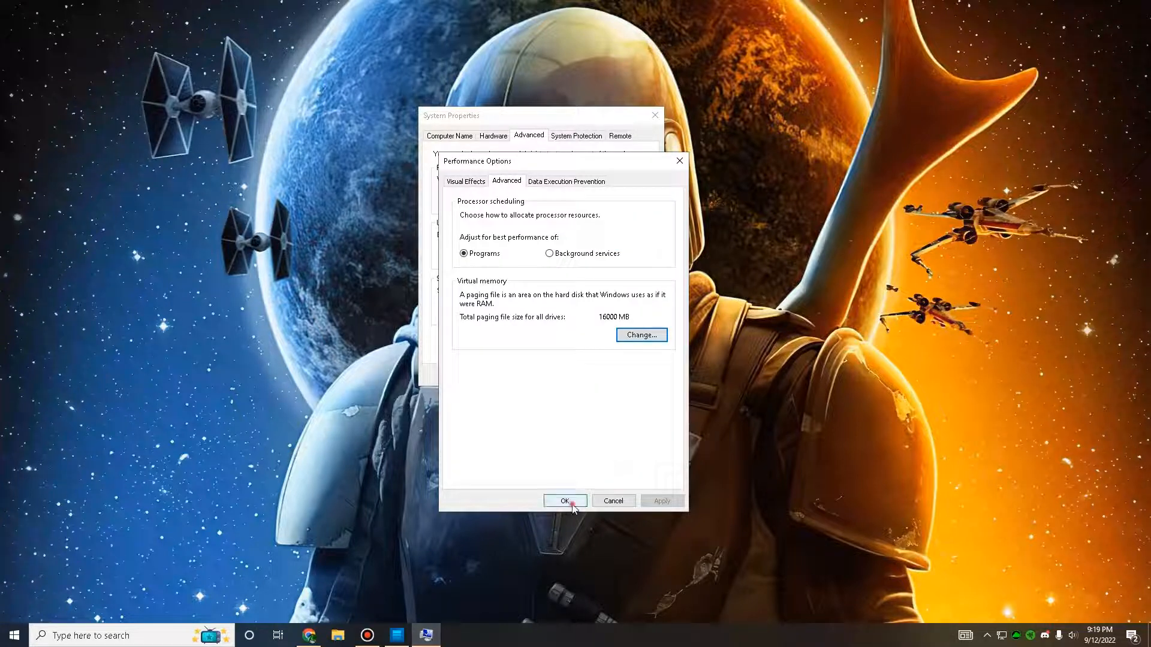
left_click(565, 501)
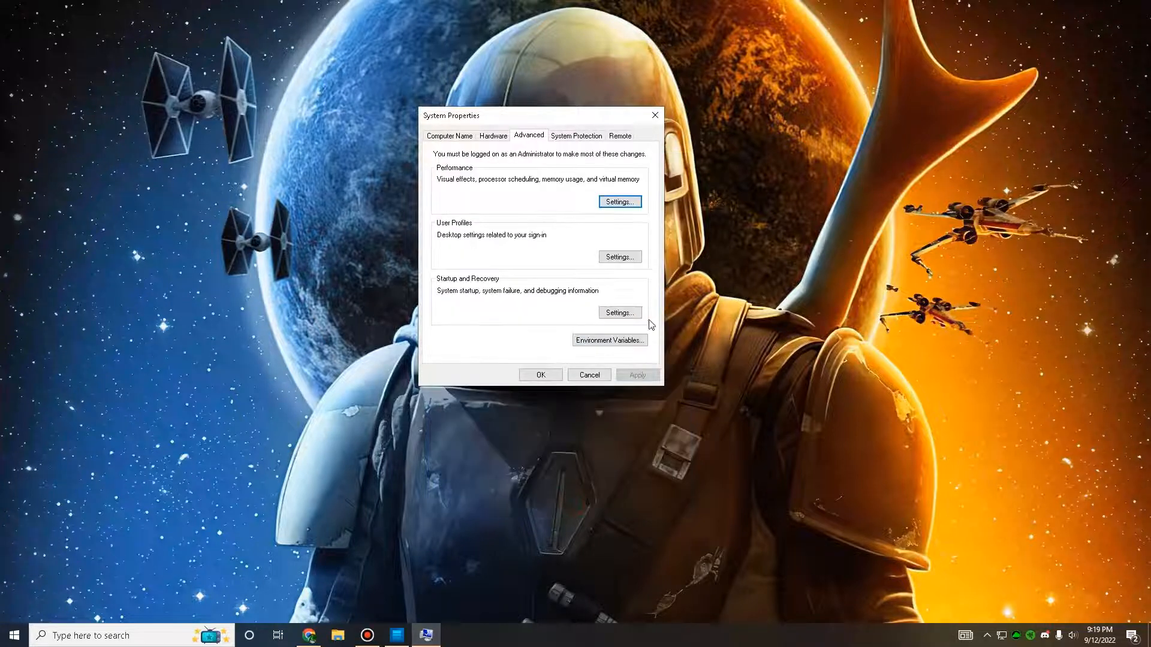
left_click(540, 374)
left_click(118, 635)
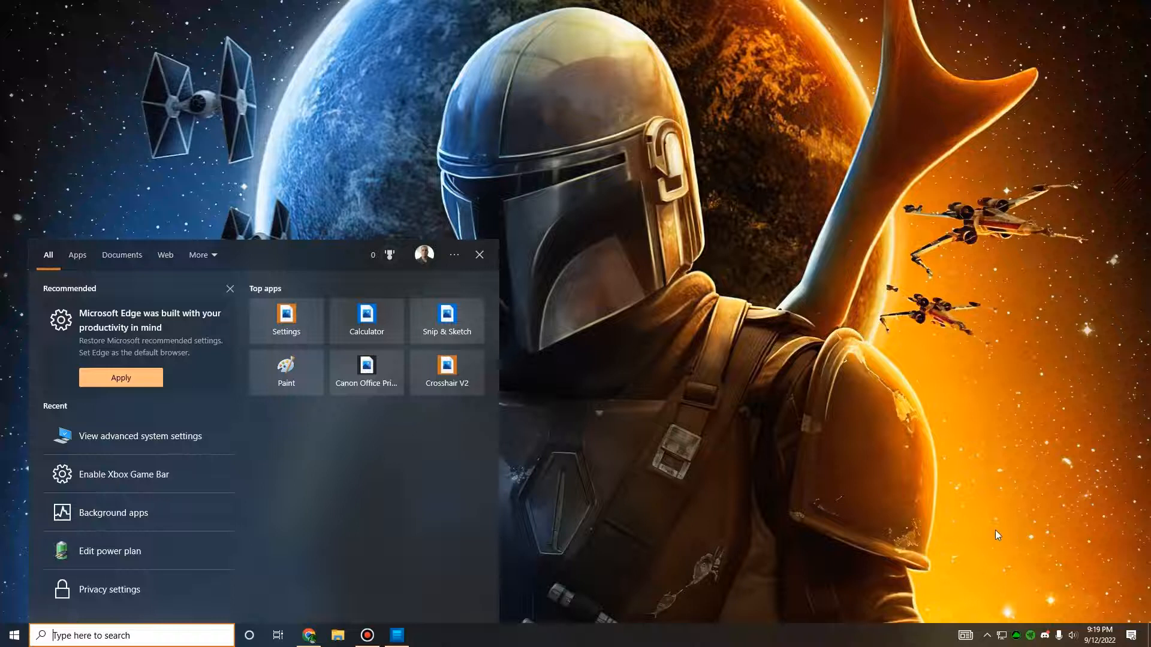
left_click(479, 254)
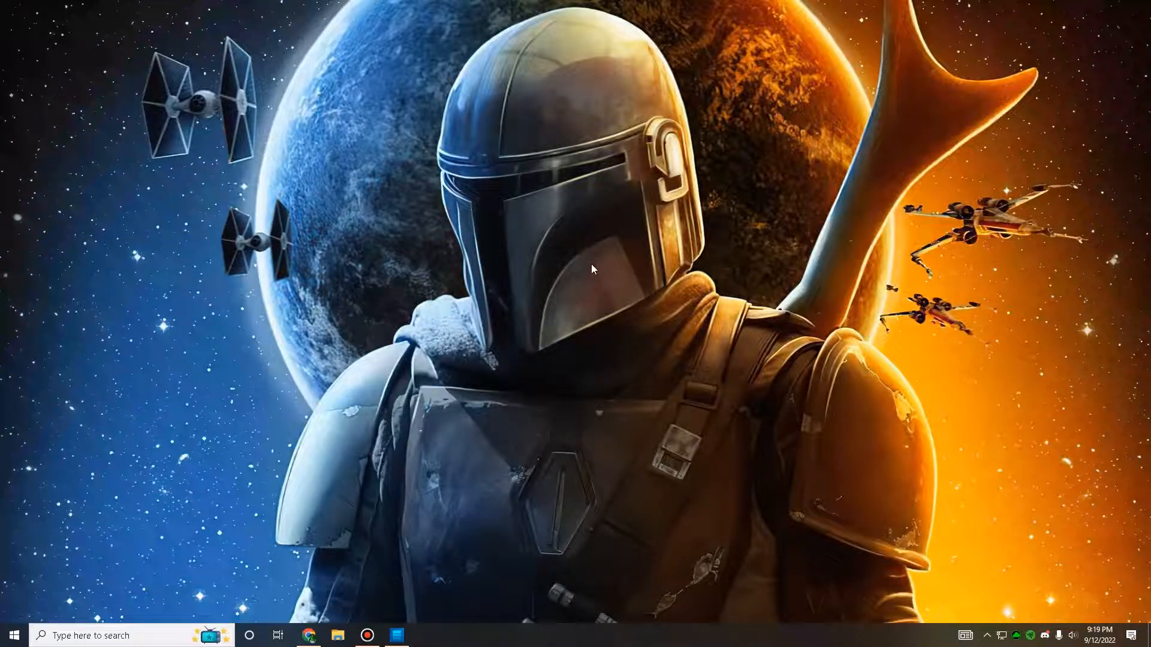
Step: Open the NVIDIA Control Panel from the desktop and go to the Manage 3D Settings page
right_click(581, 227)
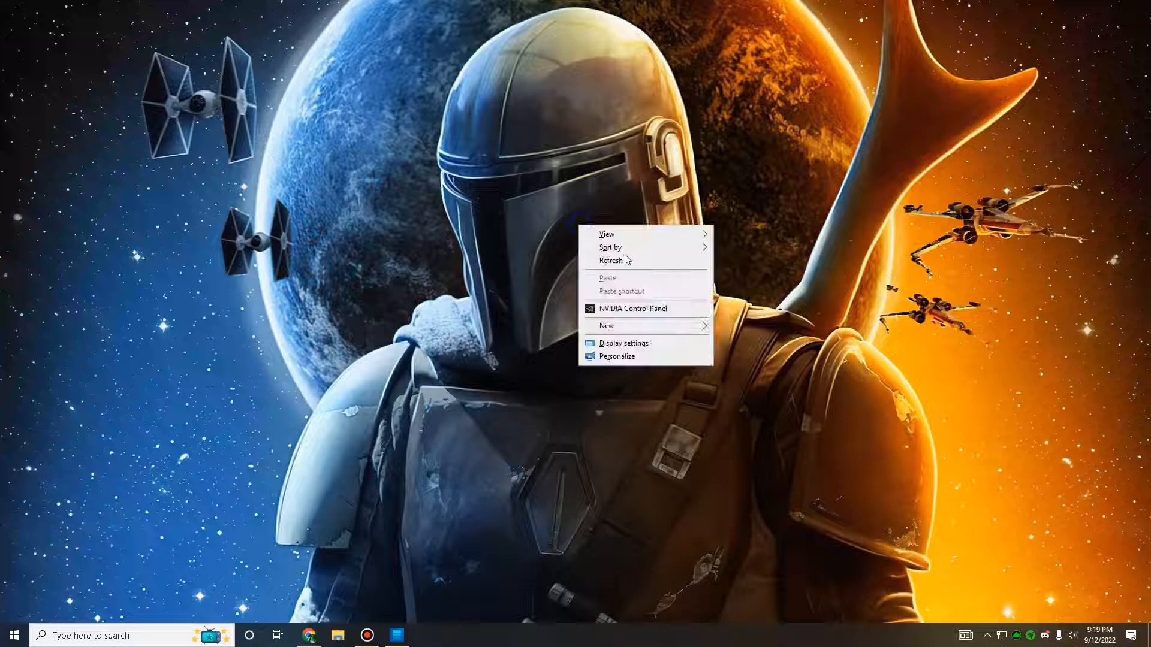
left_click(621, 310)
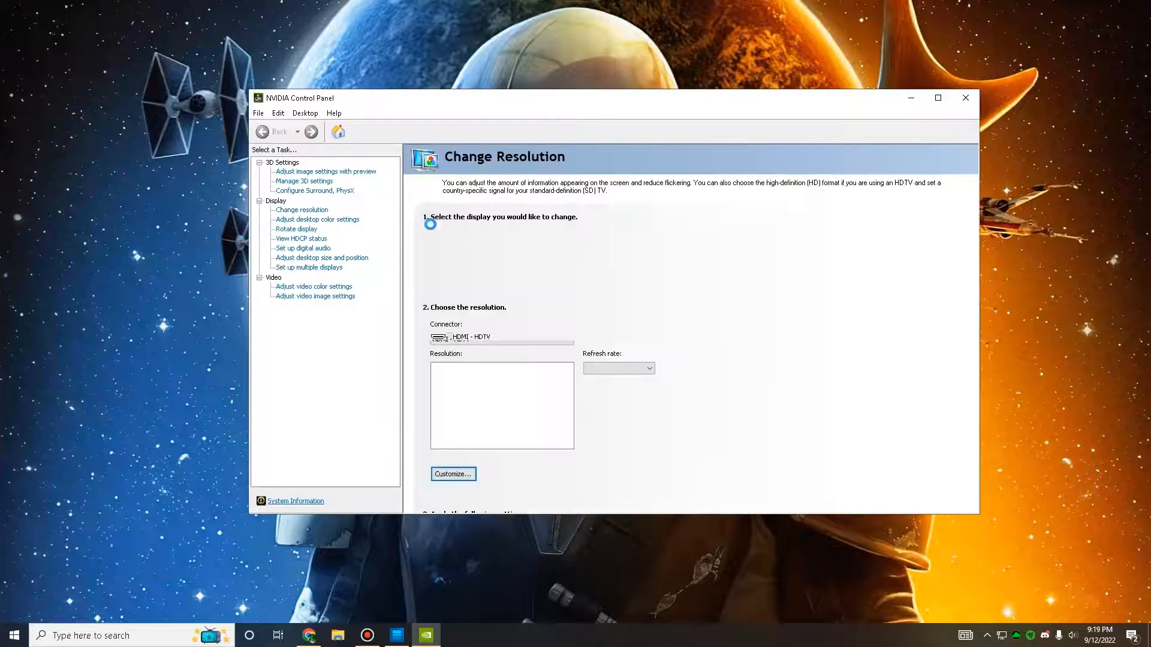
left_click_drag(496, 112, 602, 128)
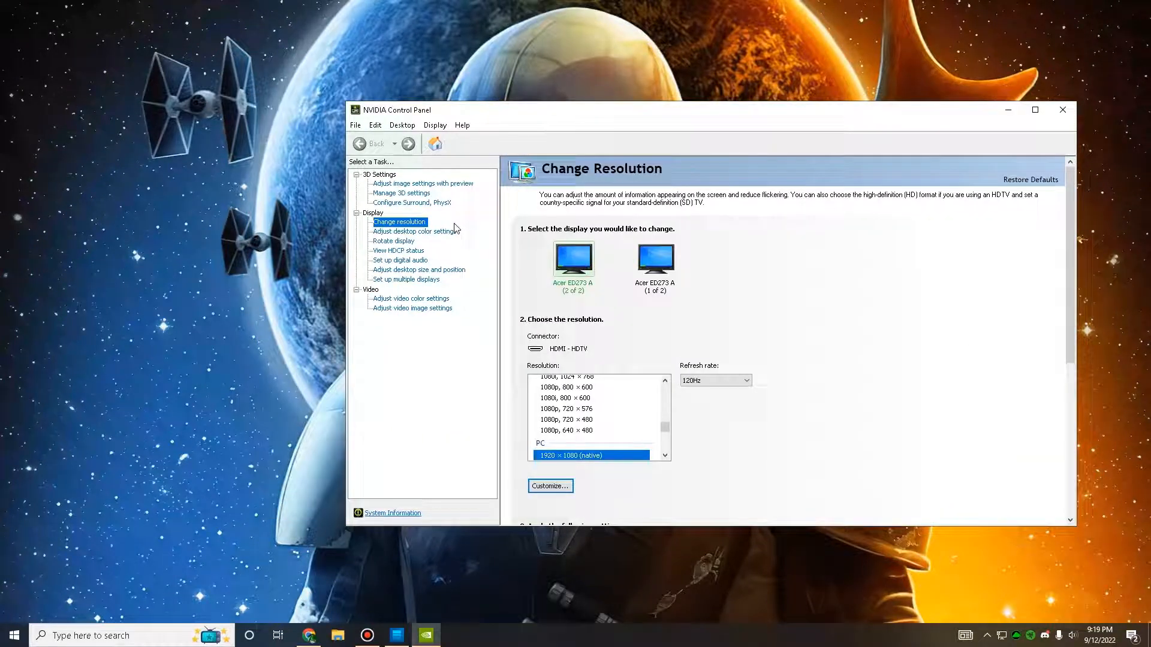
left_click(405, 193)
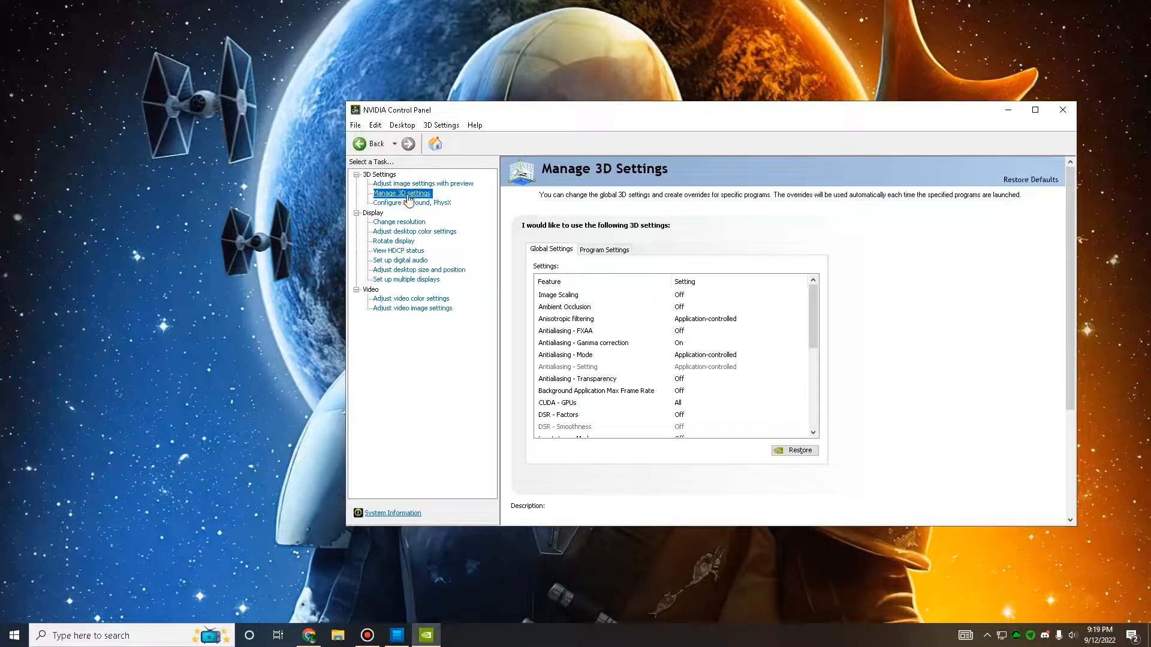
Step: Set vertical sync to Fast and triple buffering to On in the global 3D settings
left_click_drag(813, 302, 843, 433)
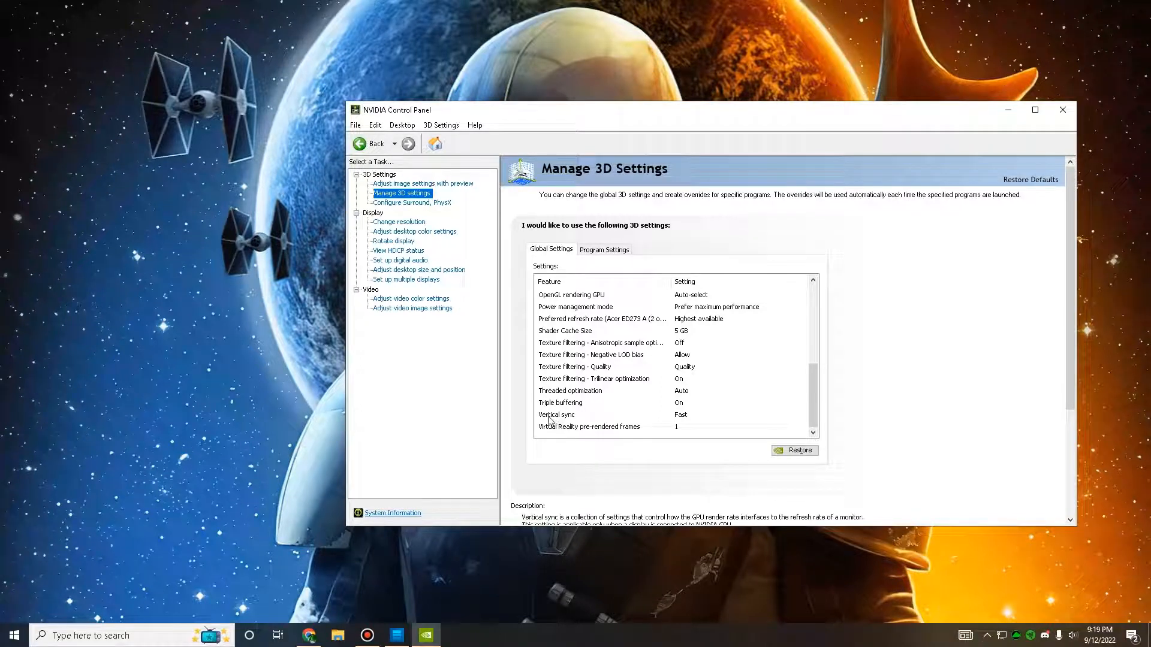
left_click(684, 417)
left_click(694, 419)
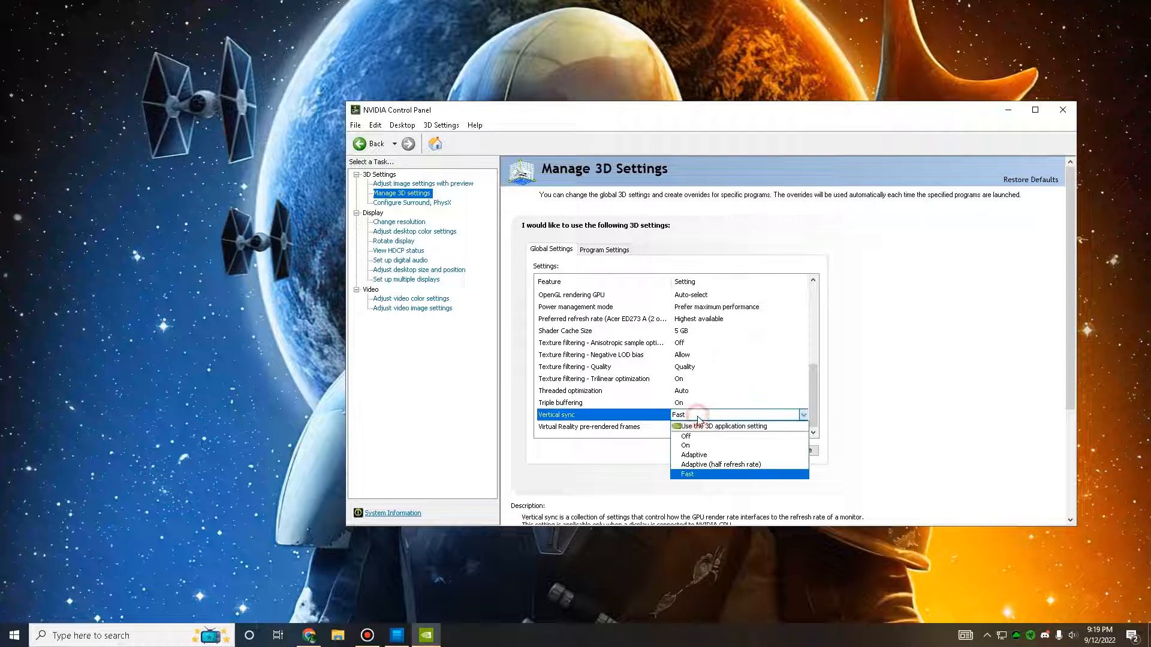
left_click(704, 475)
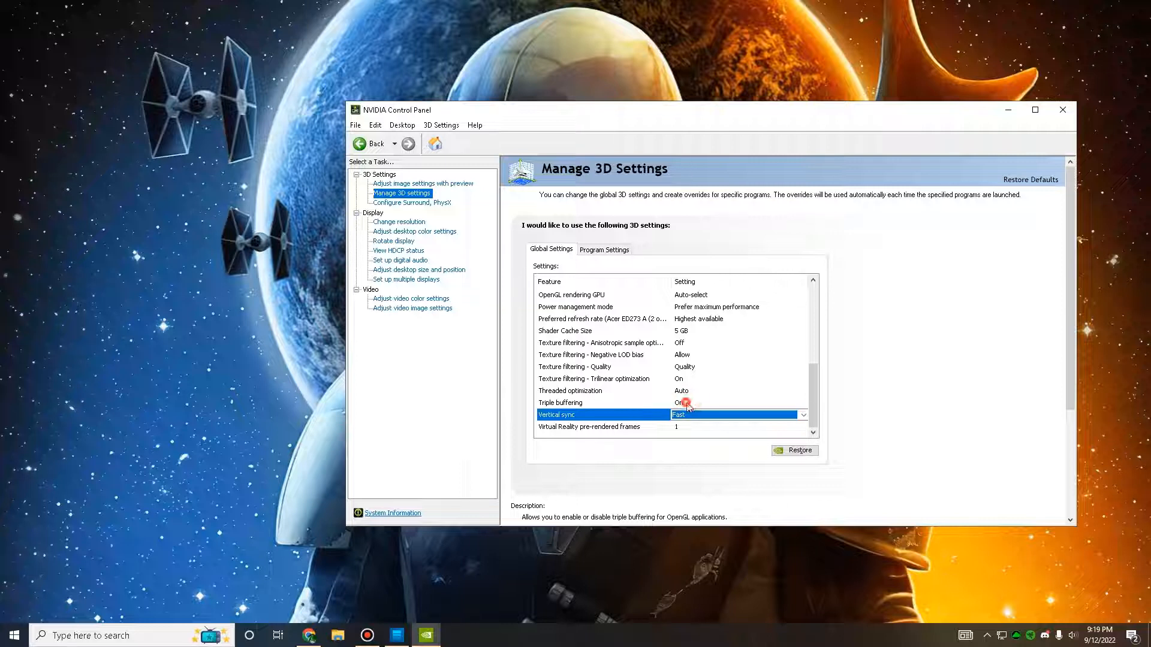
left_click(725, 403)
left_click(763, 405)
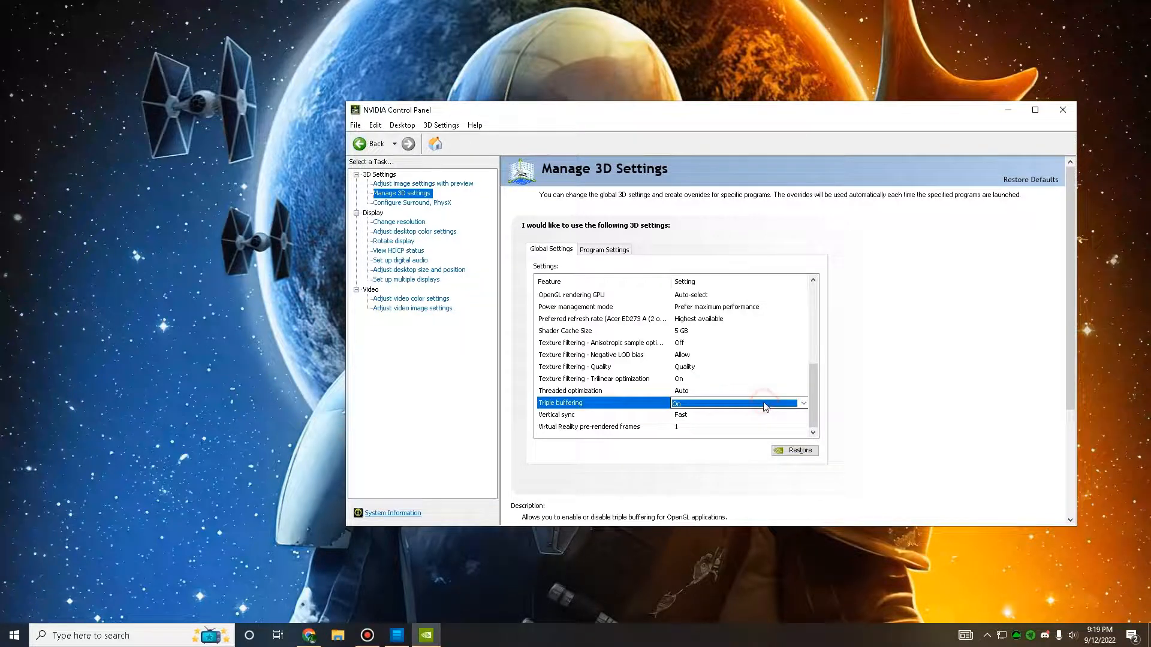
Step: Keep triple buffering set to On and set the shader cache size to 5 GB in the global 3D settings
left_click(764, 402)
left_click(743, 425)
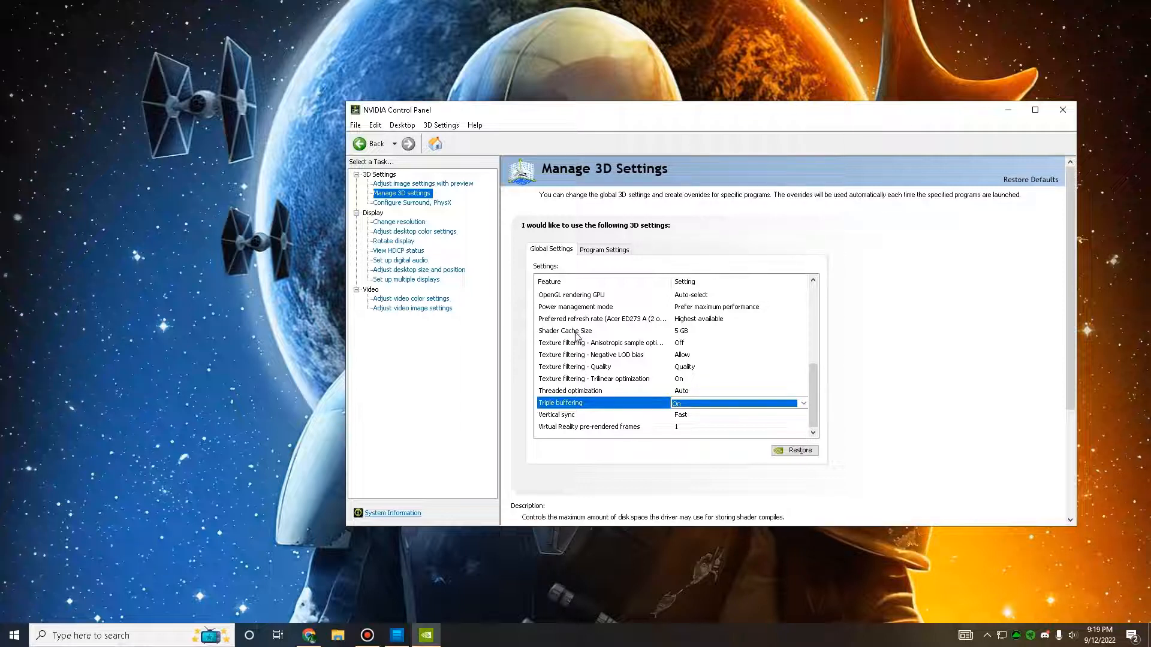
left_click(686, 332)
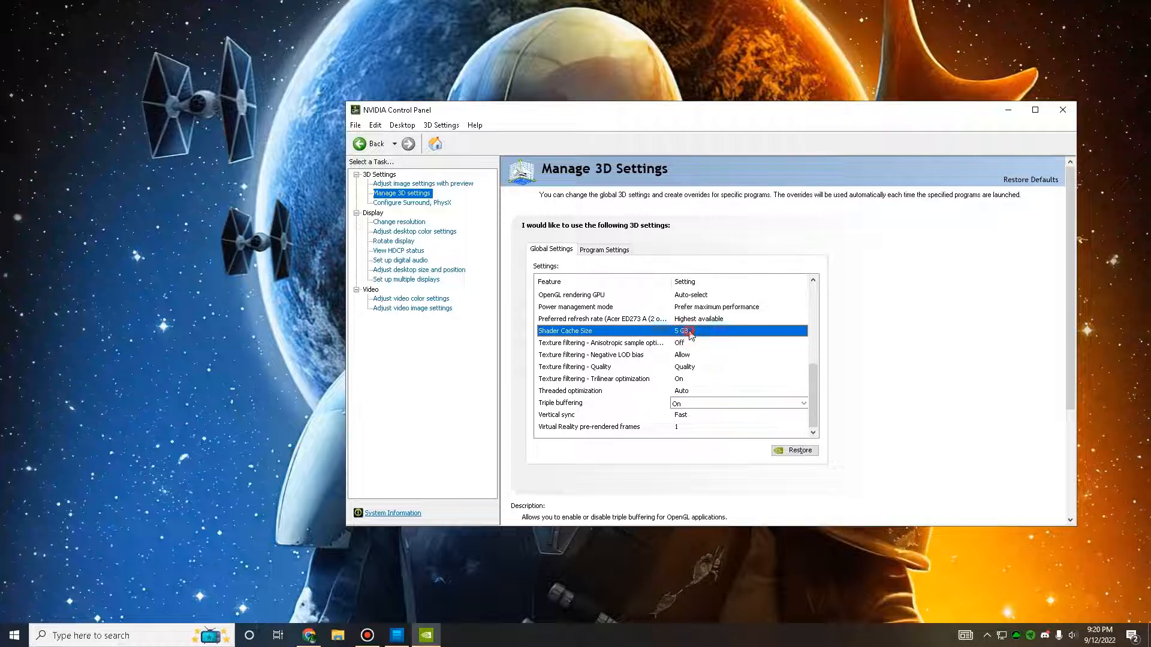
left_click(772, 335)
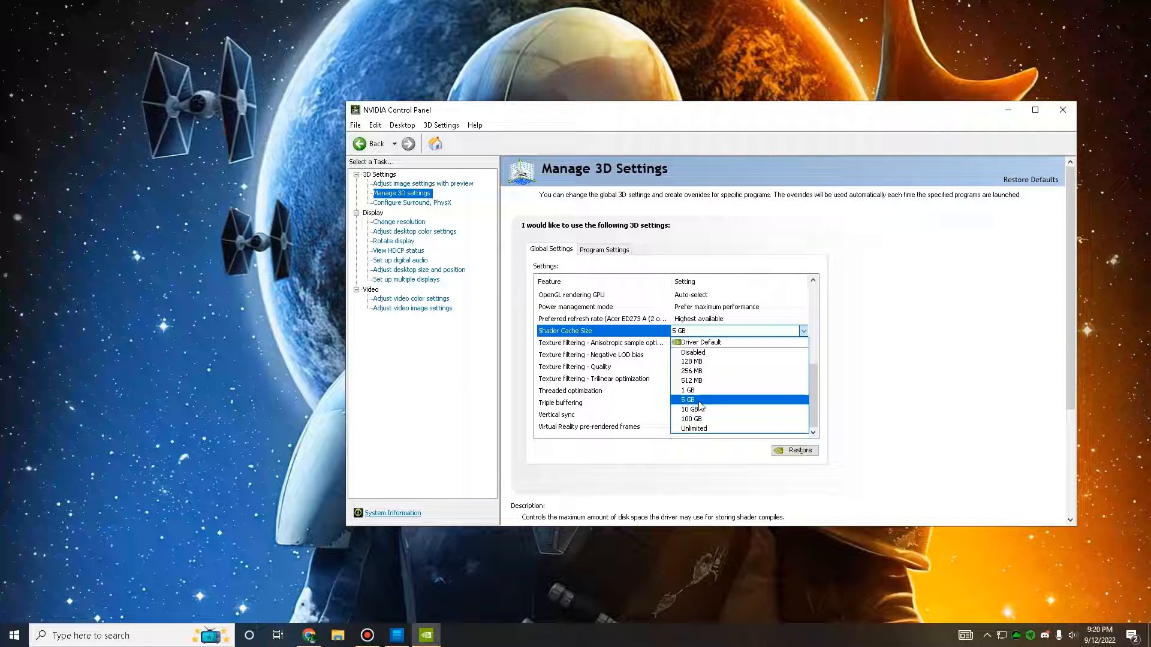
left_click(699, 402)
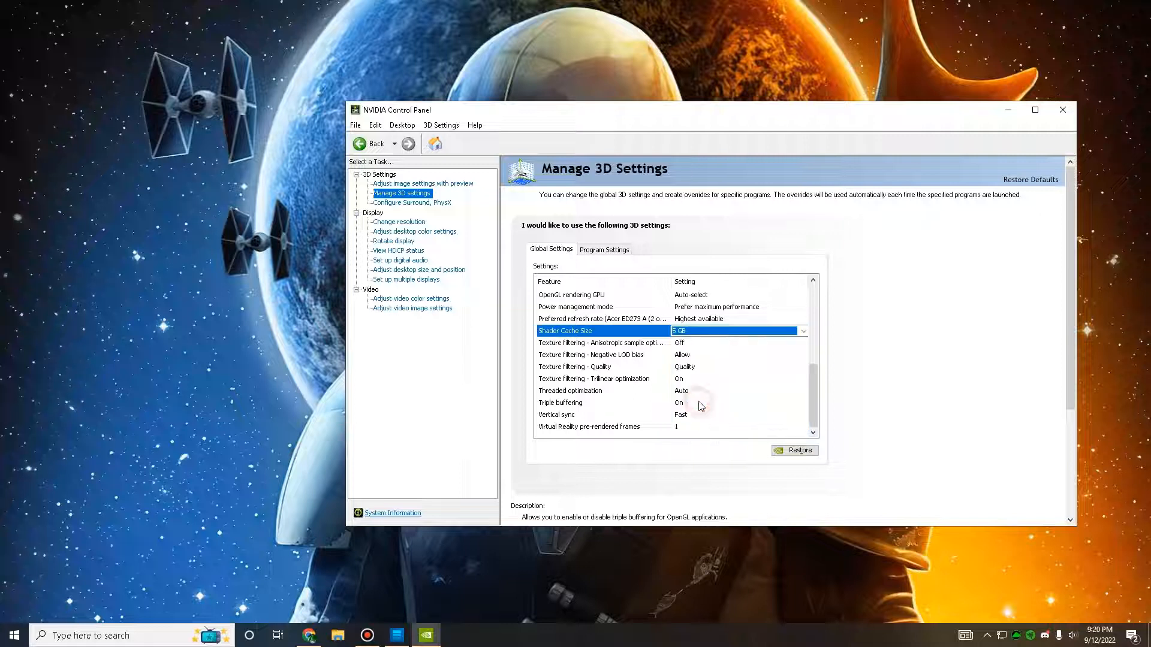
left_click(691, 334)
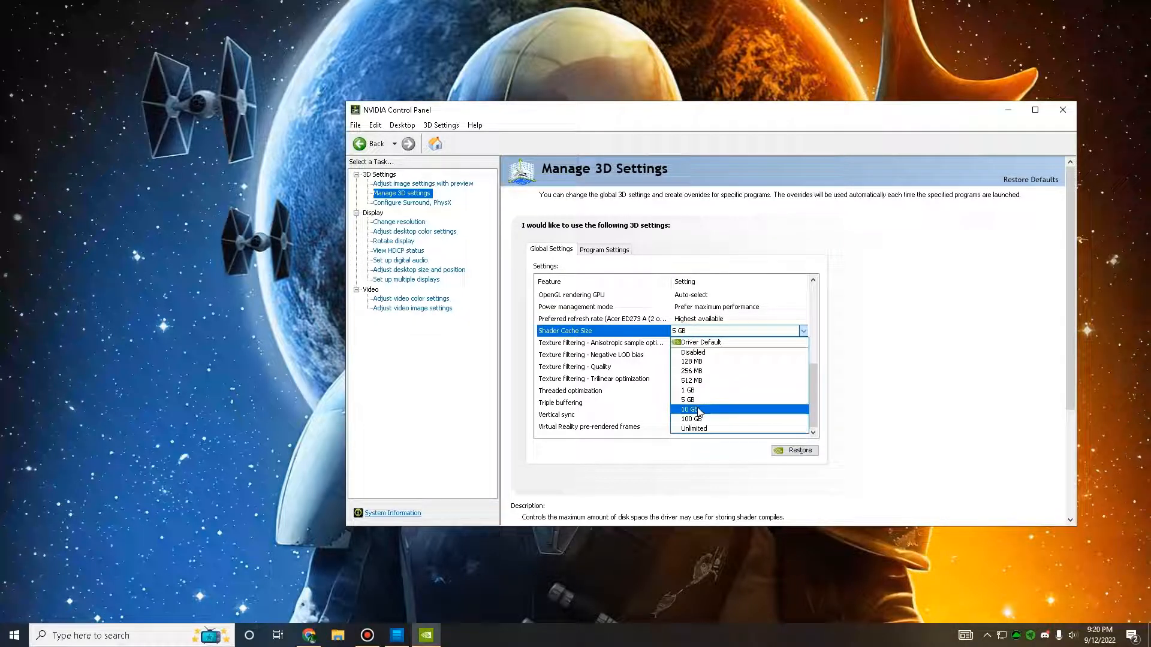
left_click(698, 400)
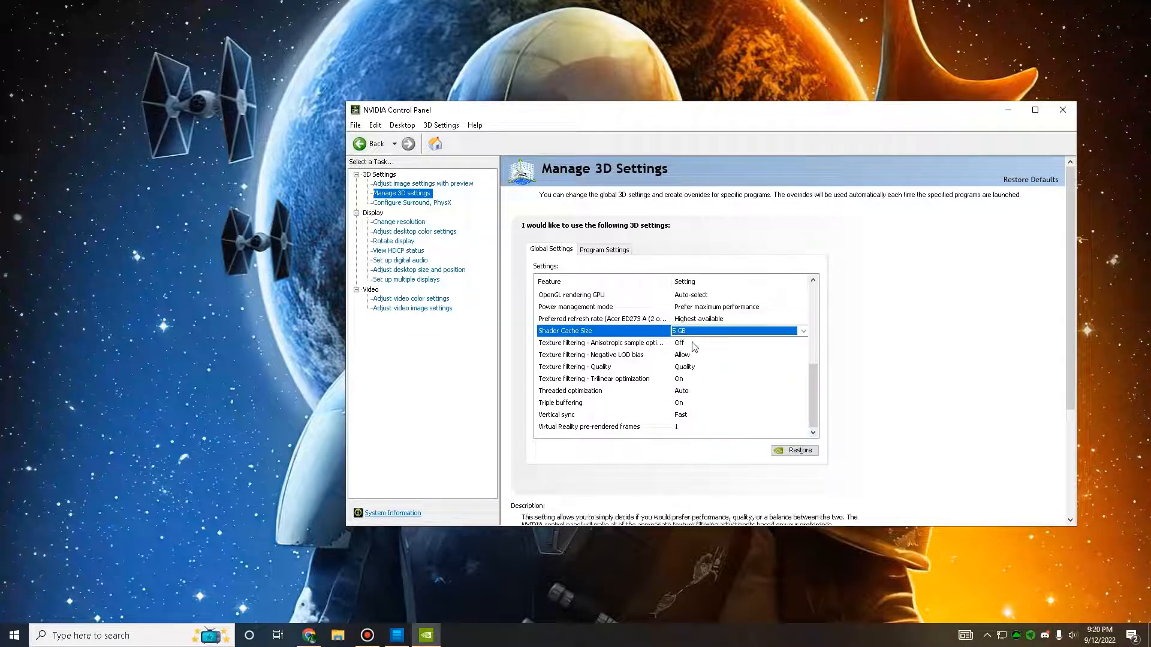
left_click(624, 331)
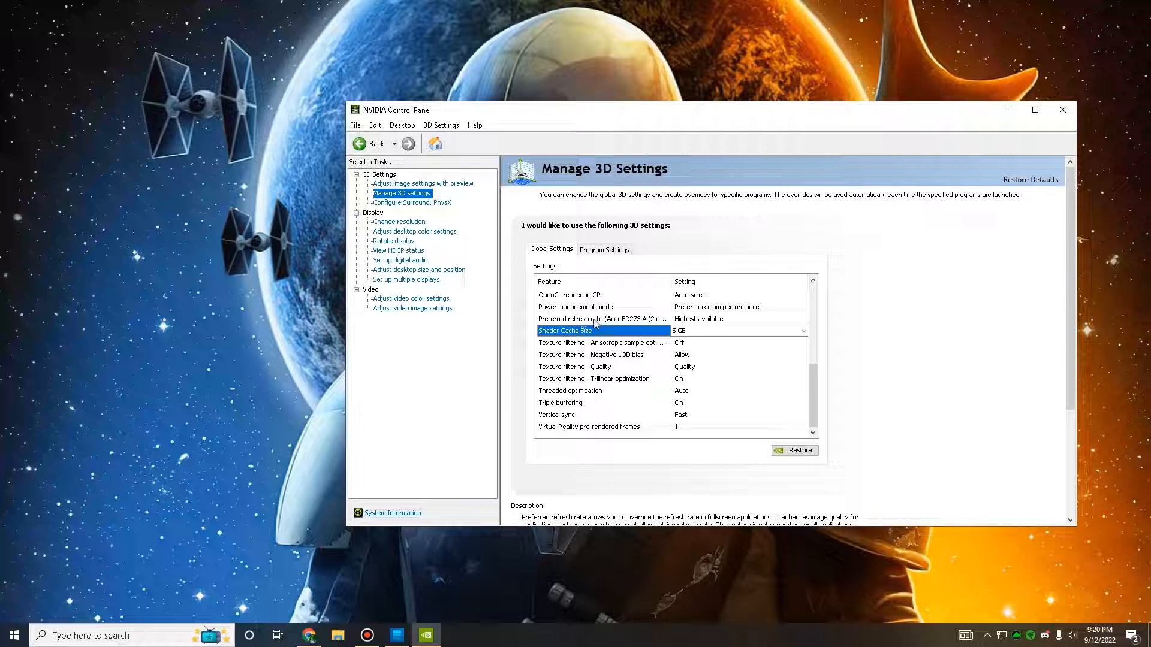
Step: Set the preferred refresh rate to Highest available and the power management mode to Prefer maximum performance
left_click(701, 320)
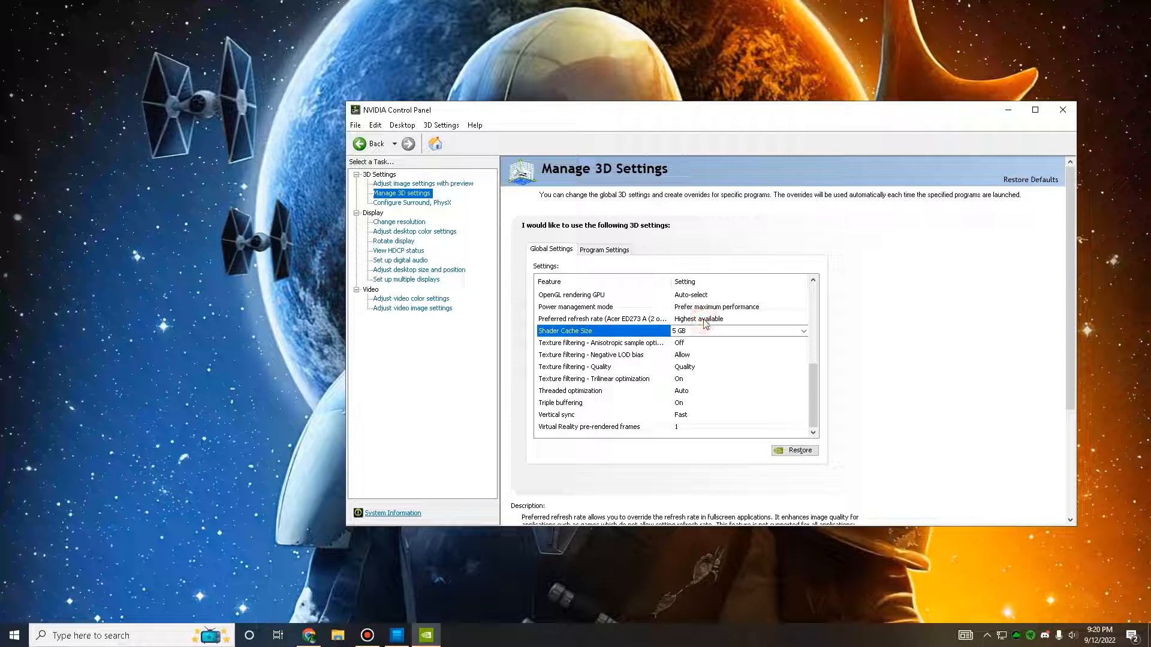
left_click(705, 320)
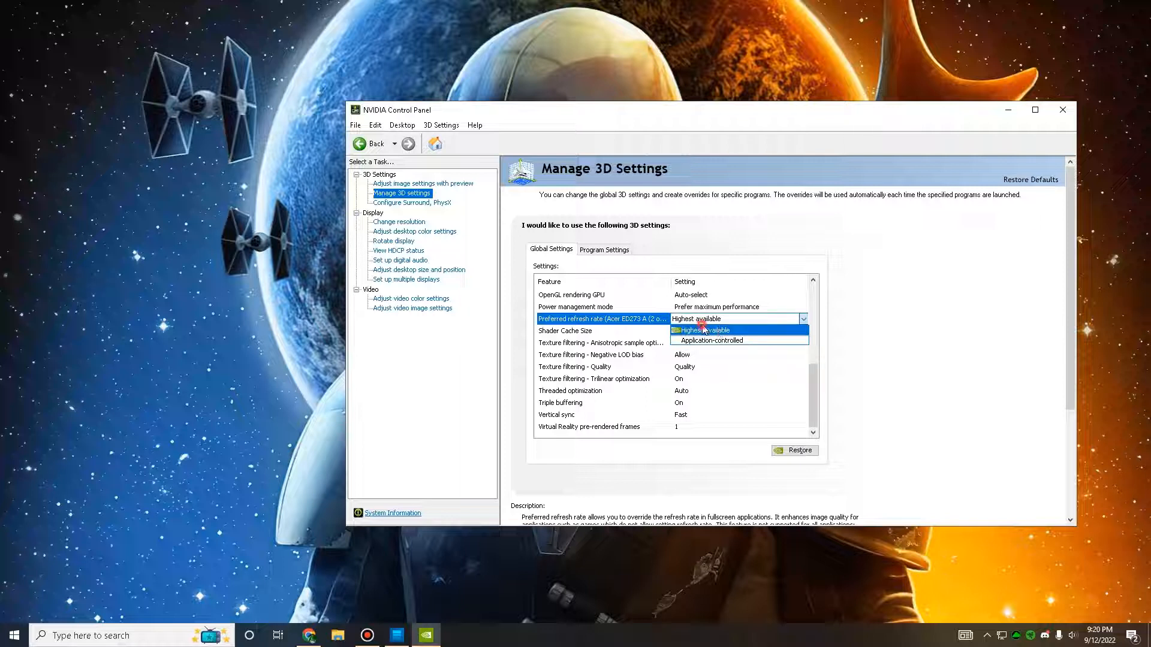
left_click(704, 330)
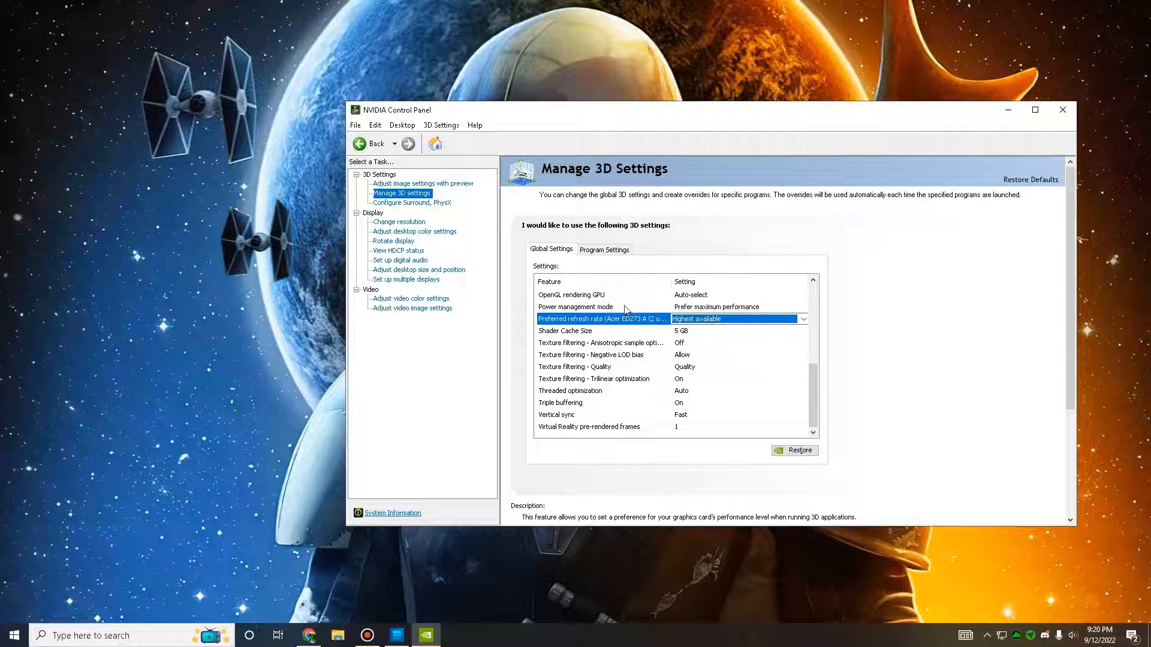
left_click(714, 308)
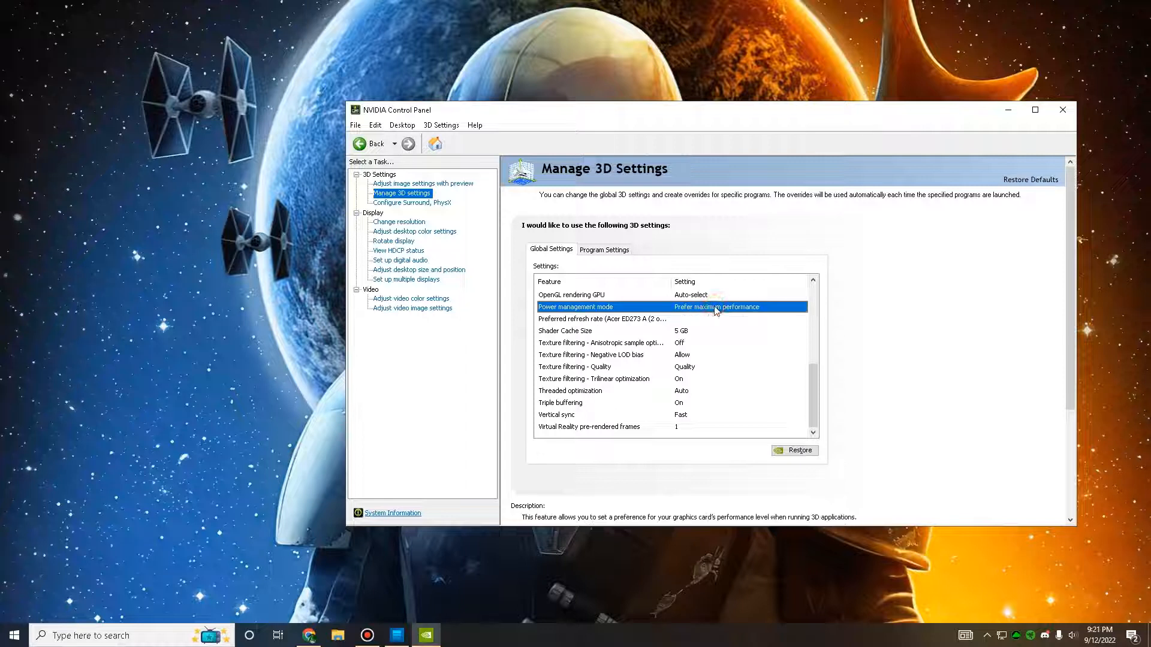
left_click(713, 307)
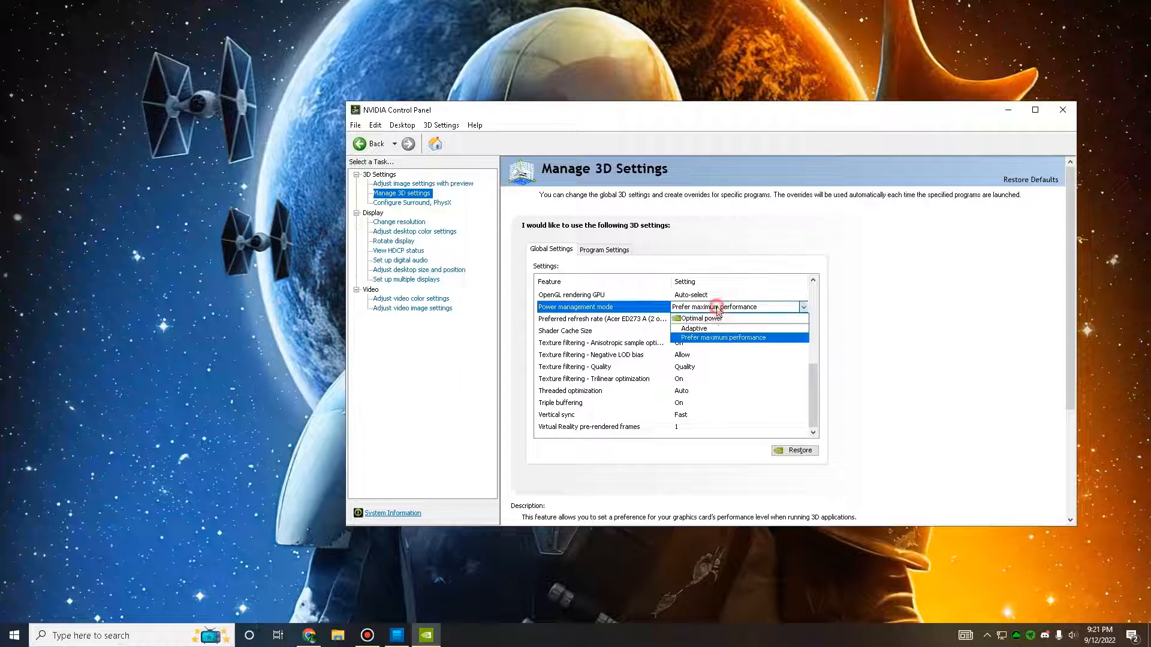
left_click(727, 339)
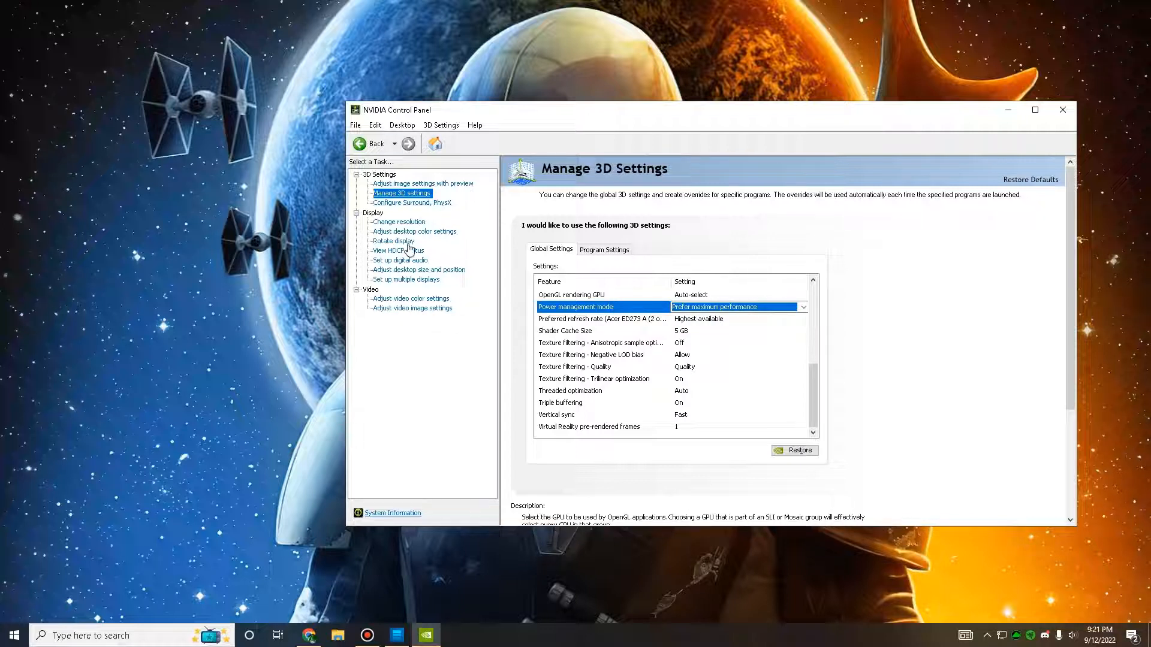
Step: Set the PhysX processor to NVIDIA GeForce GTX 1080 in the Surround and PhysX configuration
left_click(427, 204)
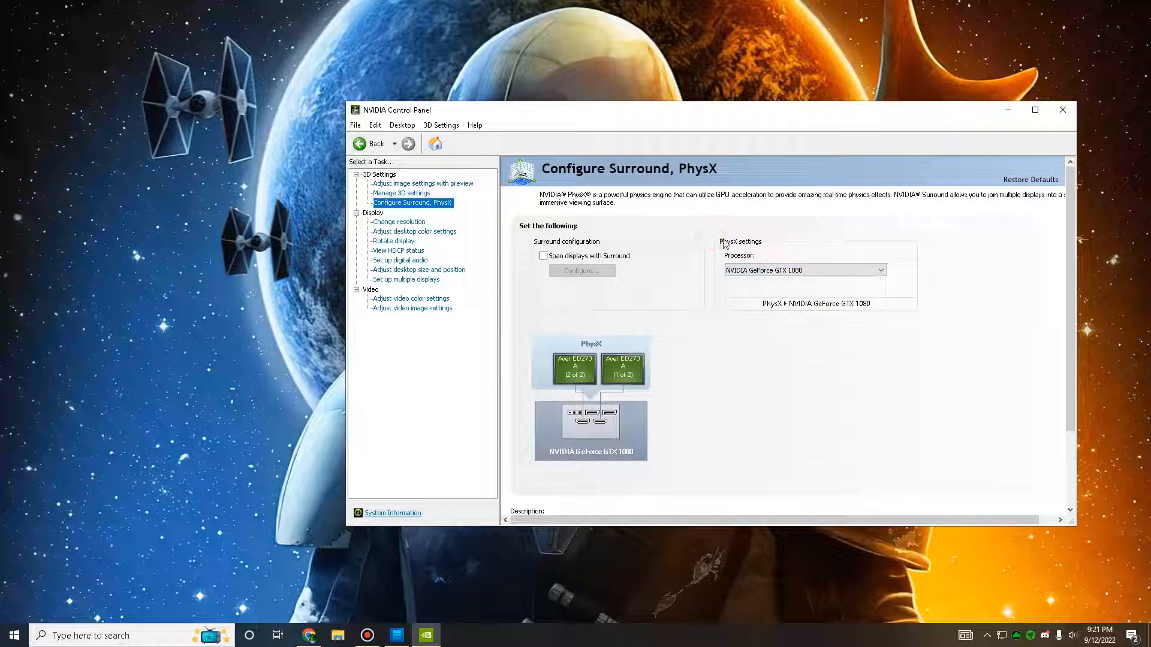
left_click(756, 269)
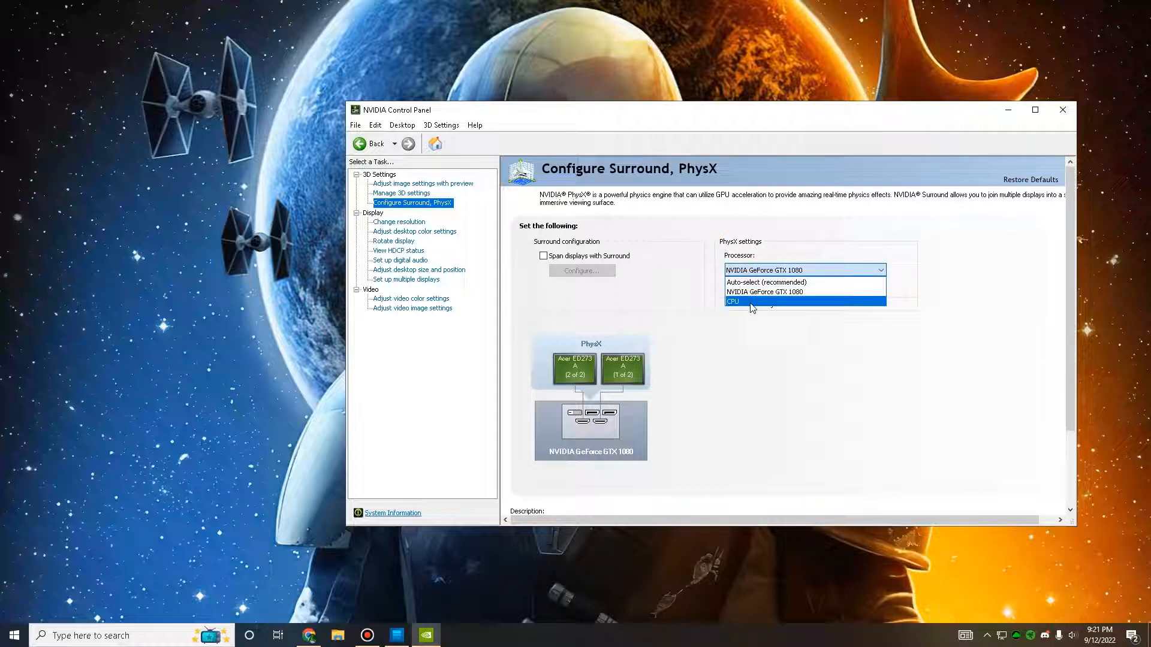
key("Up")
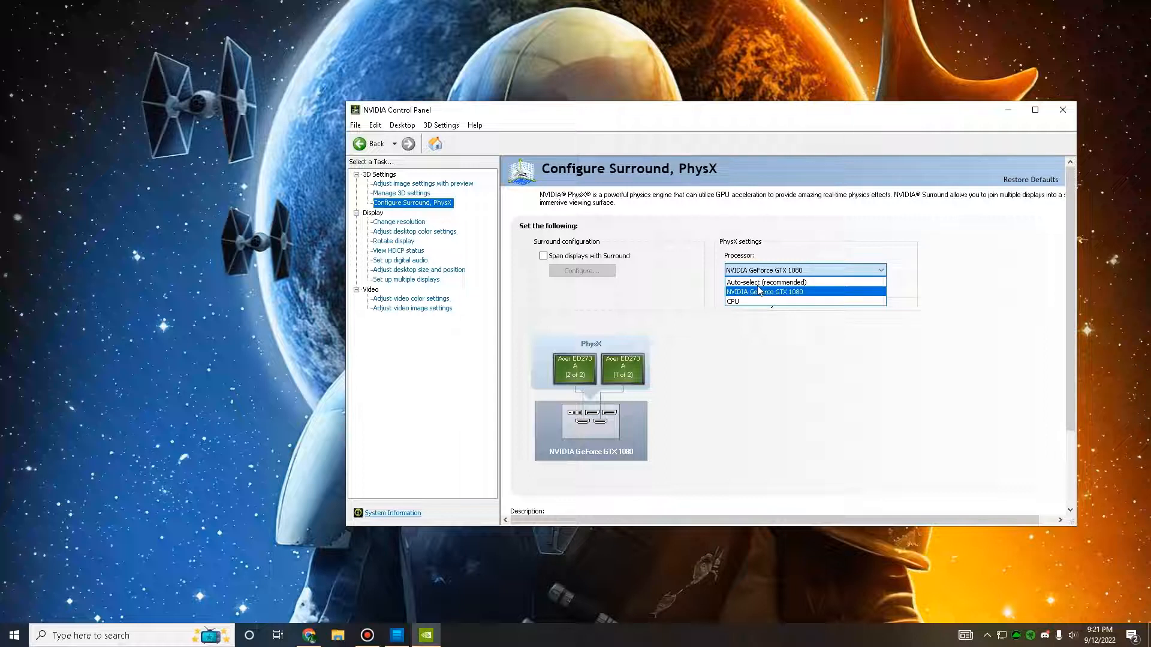
key("Up")
left_click(783, 292)
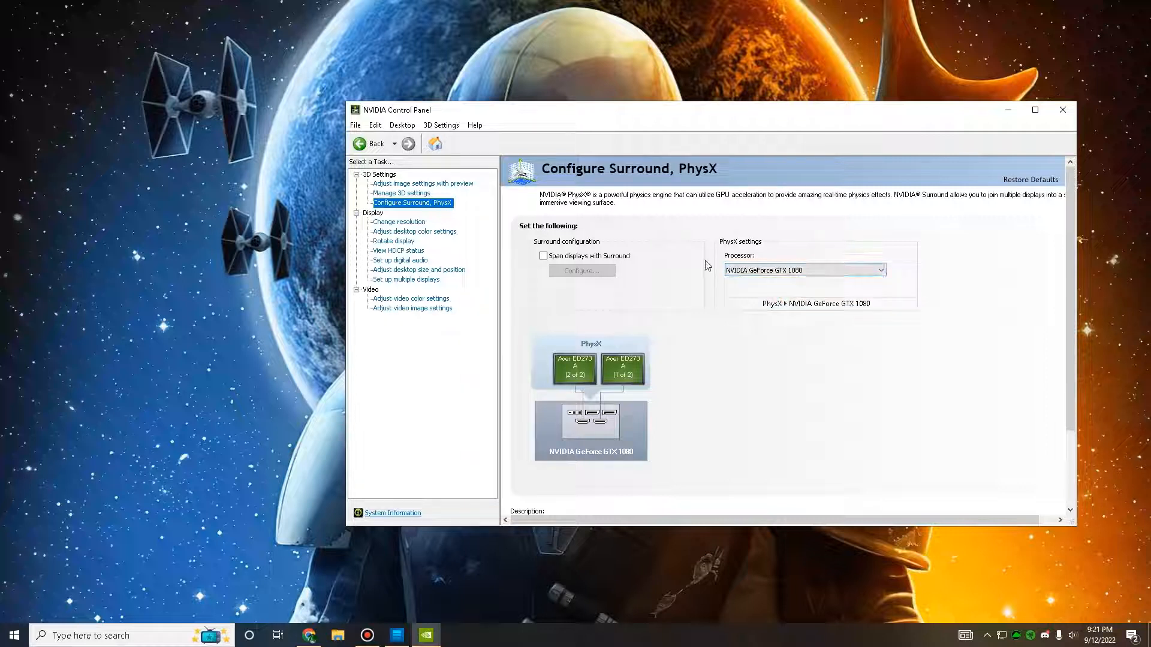
Step: Apply a 120Hz refresh rate to the selected display at 1920 × 1080, keep the changes and close the NVIDIA Control Panel
left_click(407, 224)
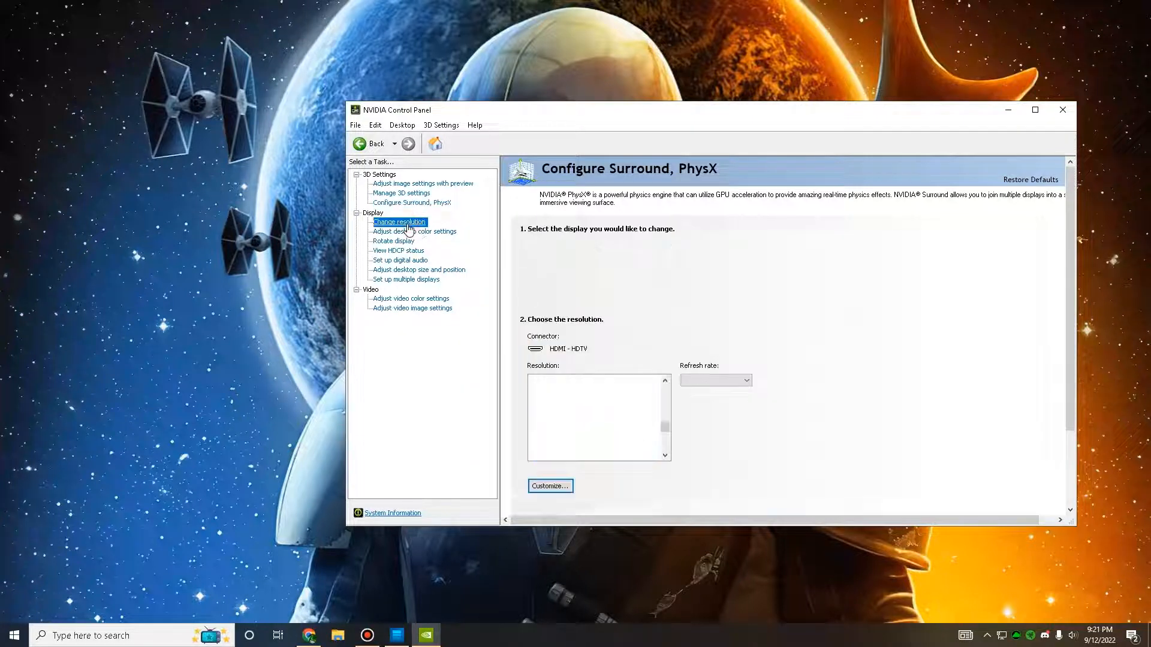
left_click(721, 380)
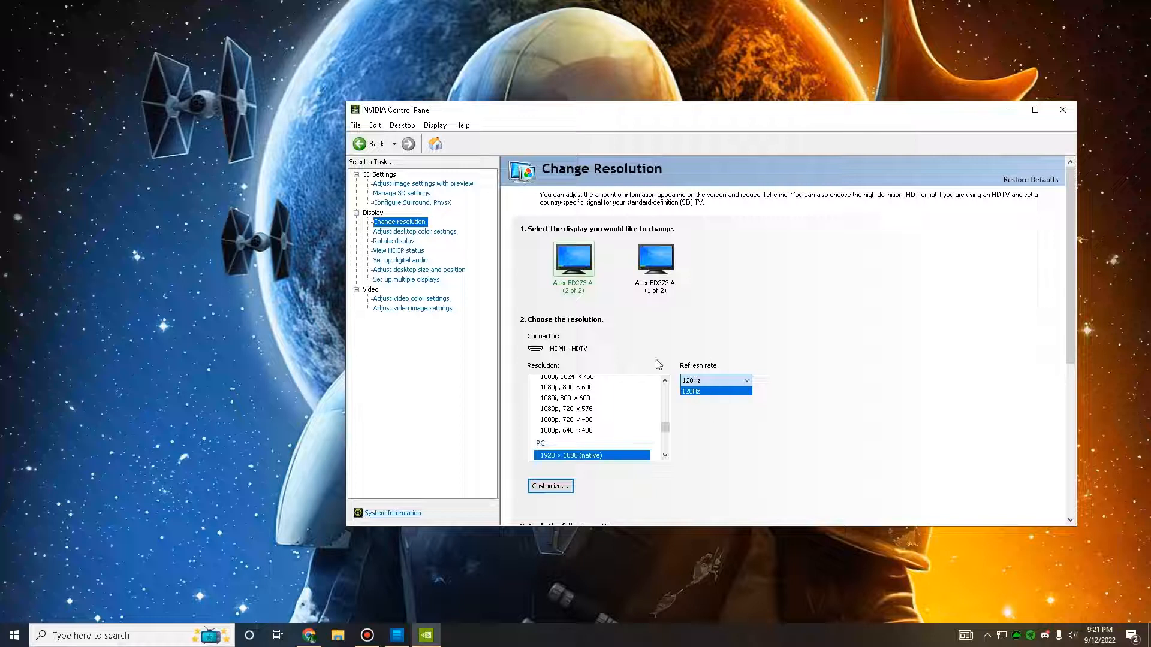
left_click(707, 391)
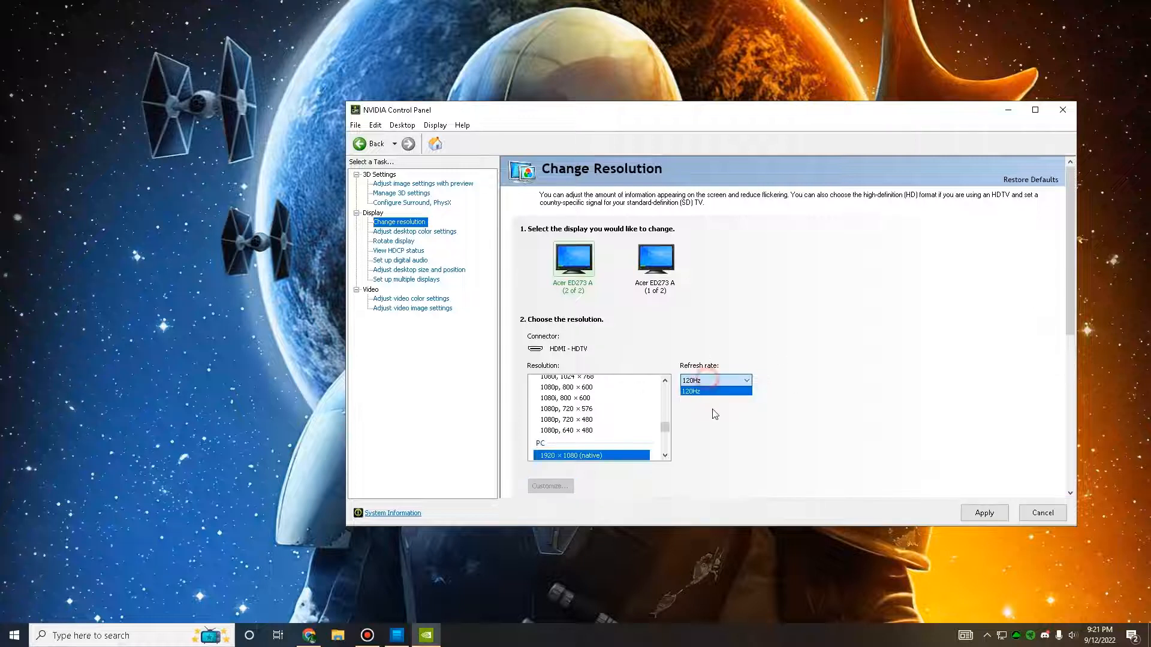
left_click(693, 381)
left_click(697, 392)
left_click(703, 382)
left_click(731, 384)
left_click(981, 513)
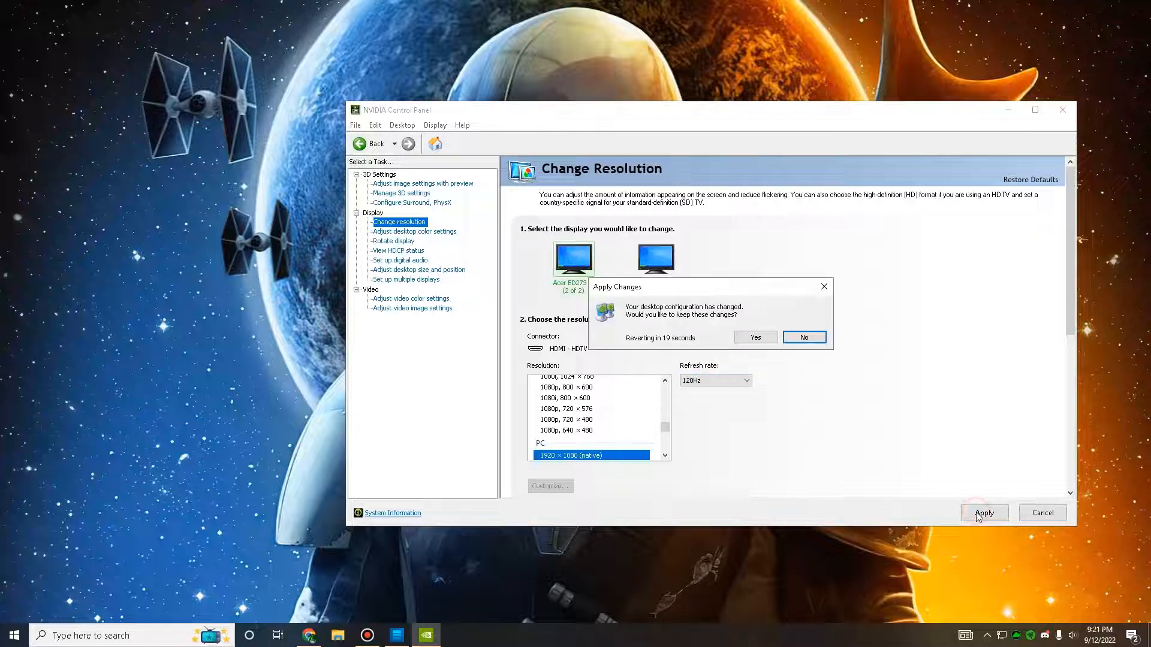
left_click(745, 340)
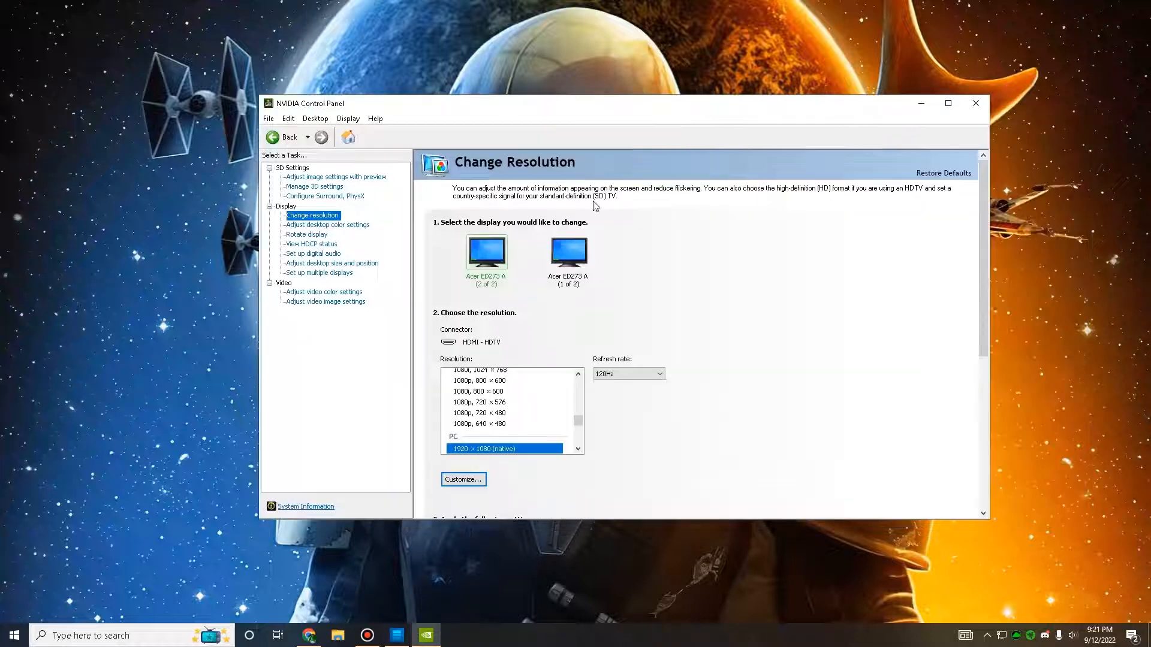
left_click(975, 104)
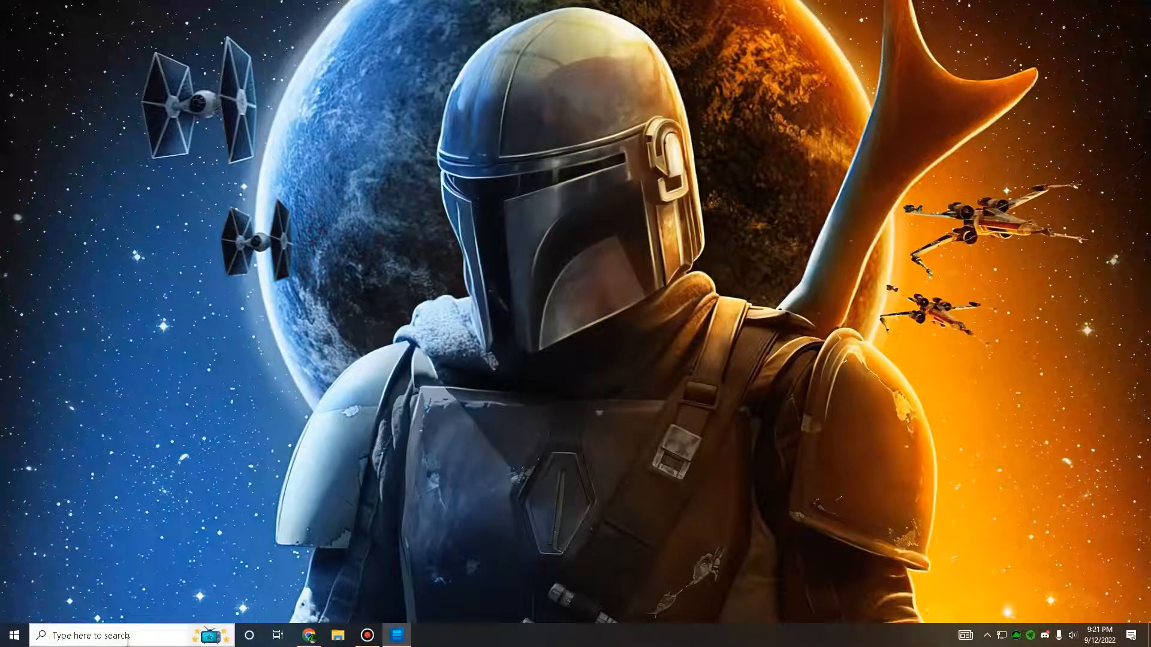
Step: Search Windows for "privacy", open the privacy settings and review the General, Speech, and Inking & typing personalization options
left_click(128, 640)
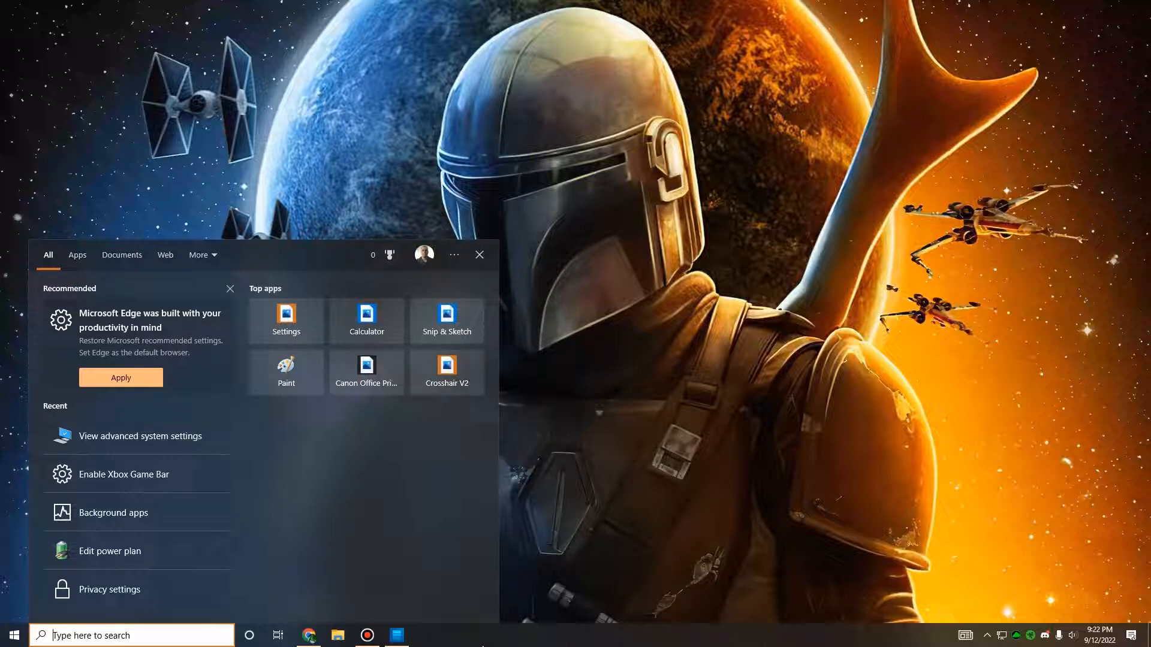
type("privacy")
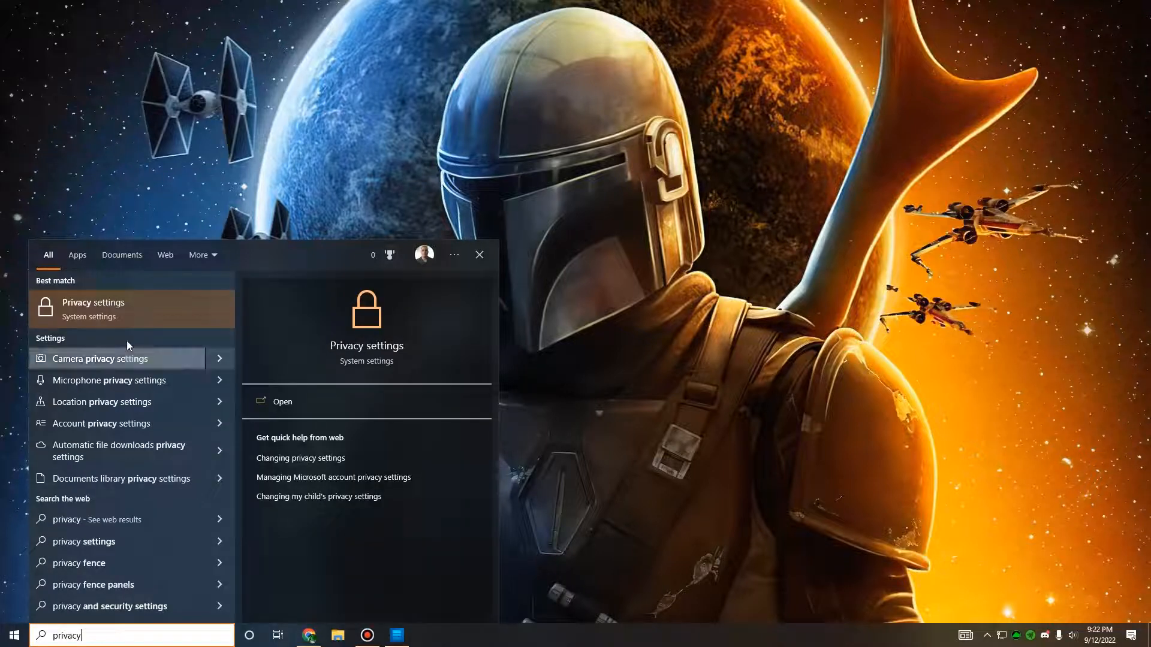
left_click(132, 311)
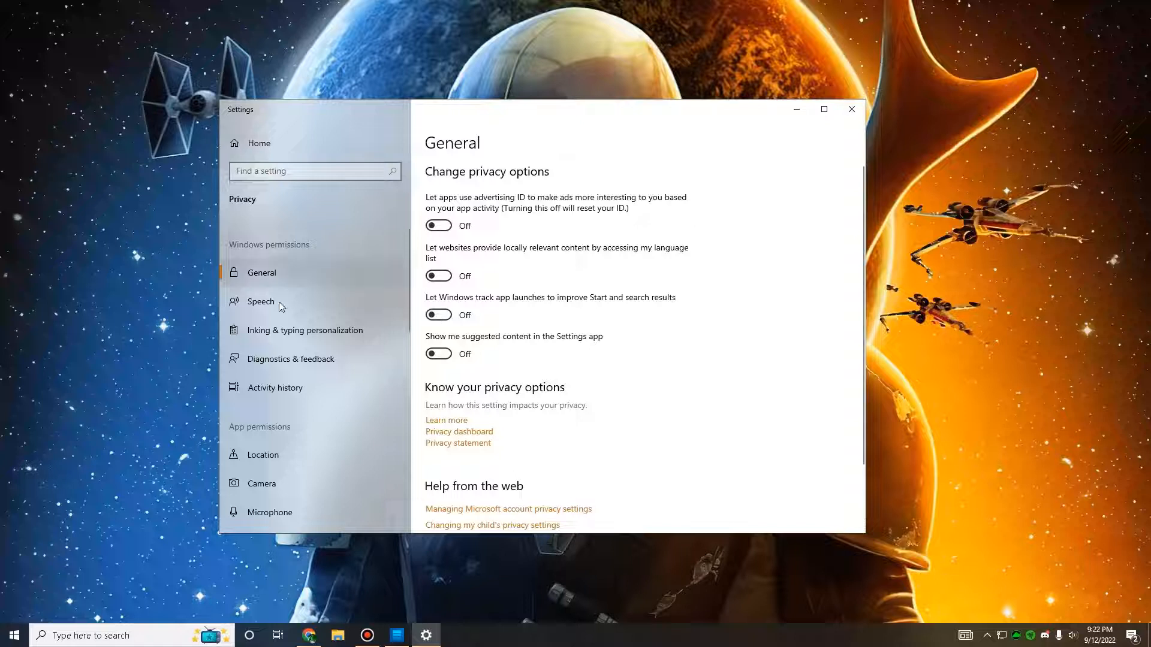
scroll(461, 359, "down", 2)
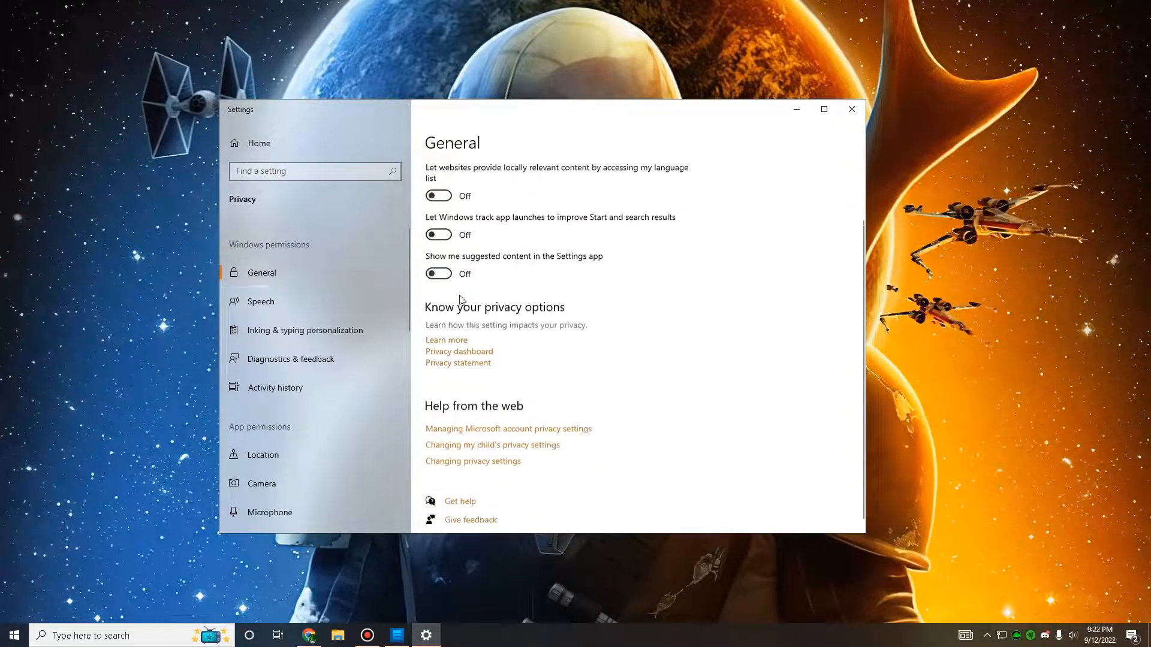
left_click(289, 304)
left_click(285, 326)
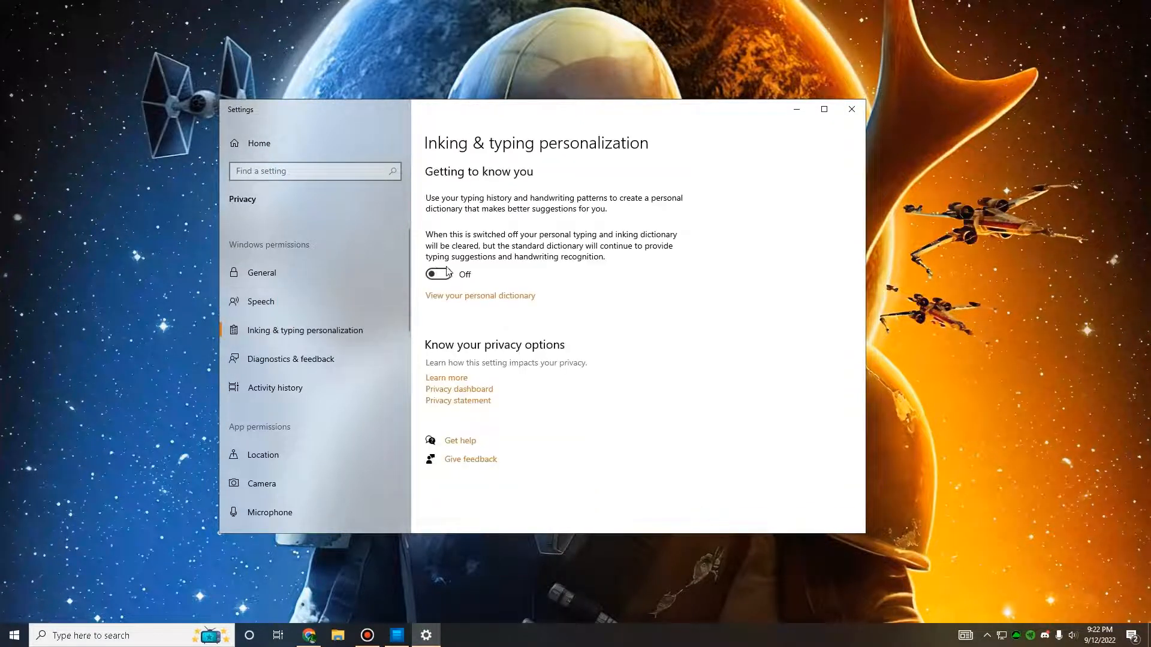
Step: Delete the diagnostic data collected about this device in Diagnostics & feedback and close the Settings window
left_click(302, 356)
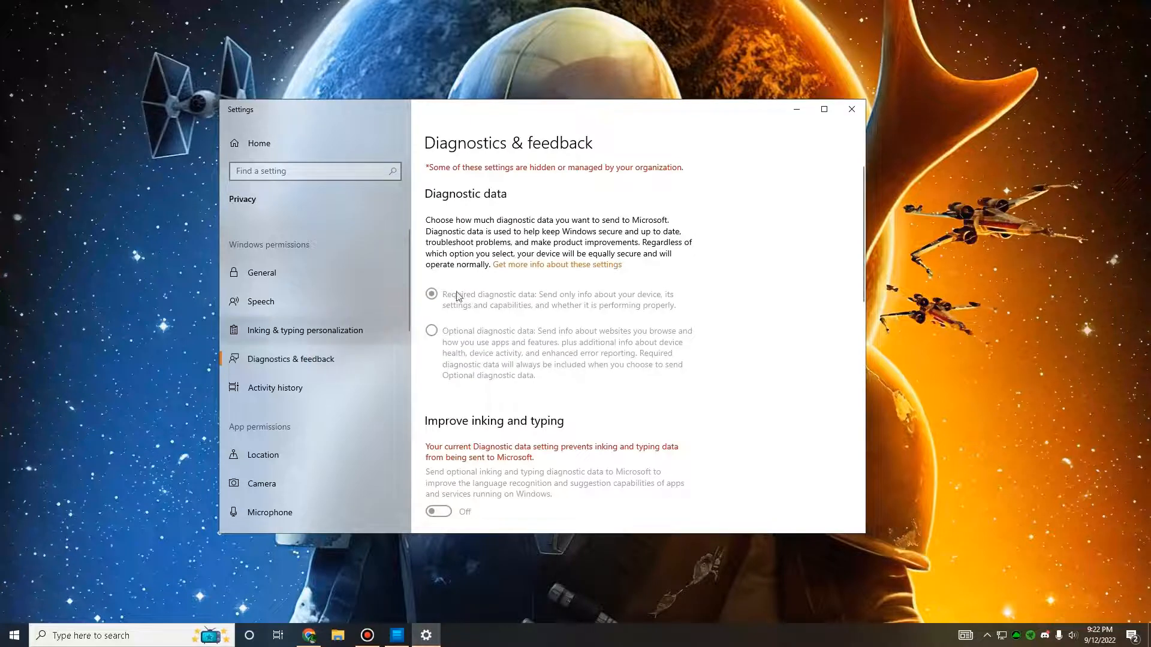
scroll(451, 343, "down", 3)
scroll(450, 344, "down", 5)
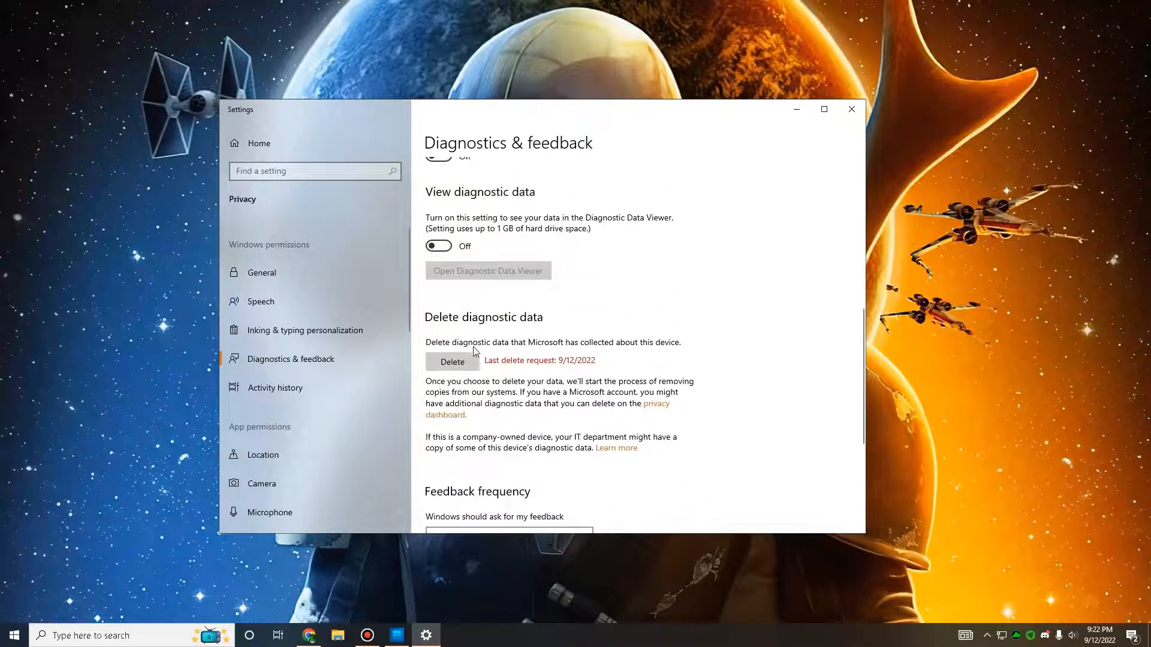
left_click(449, 361)
scroll(542, 326, "down", 4)
scroll(542, 326, "up", 4)
left_click(850, 117)
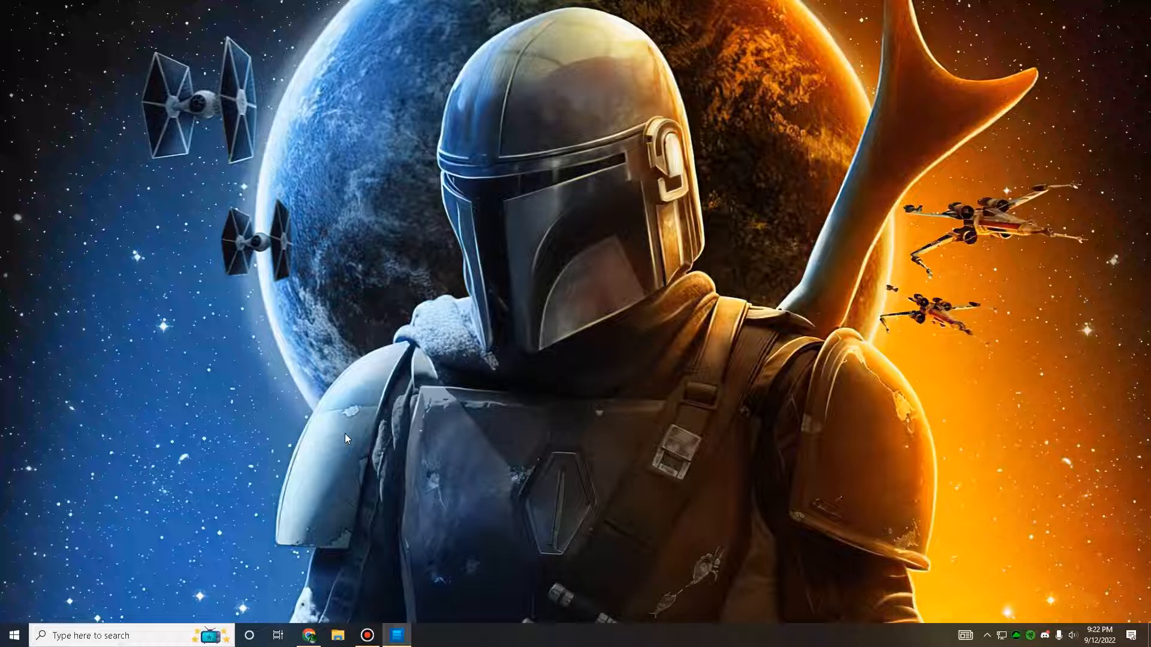
Step: Search Windows for "power" and open the power plan for editing
left_click(130, 633)
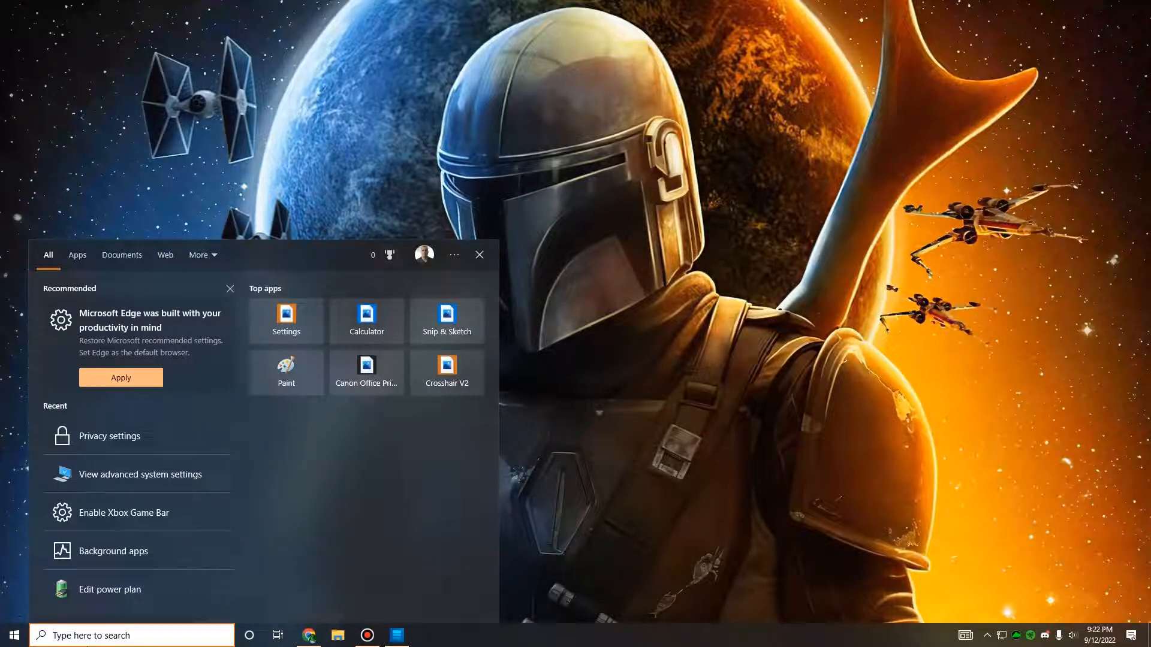
type("power")
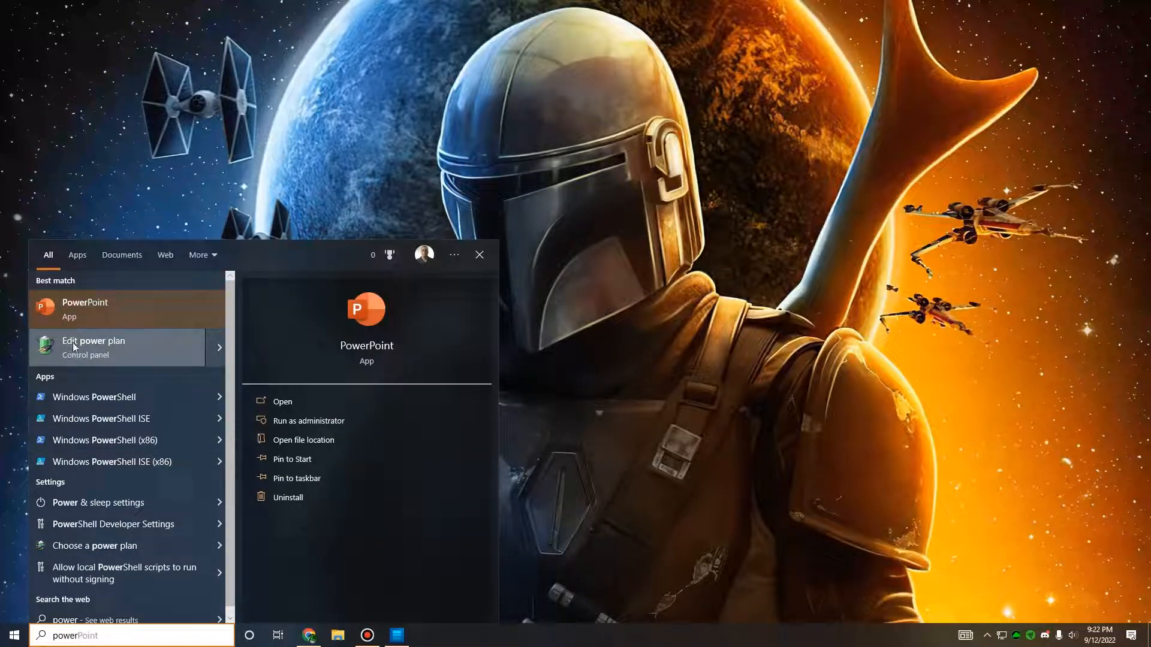
left_click(74, 347)
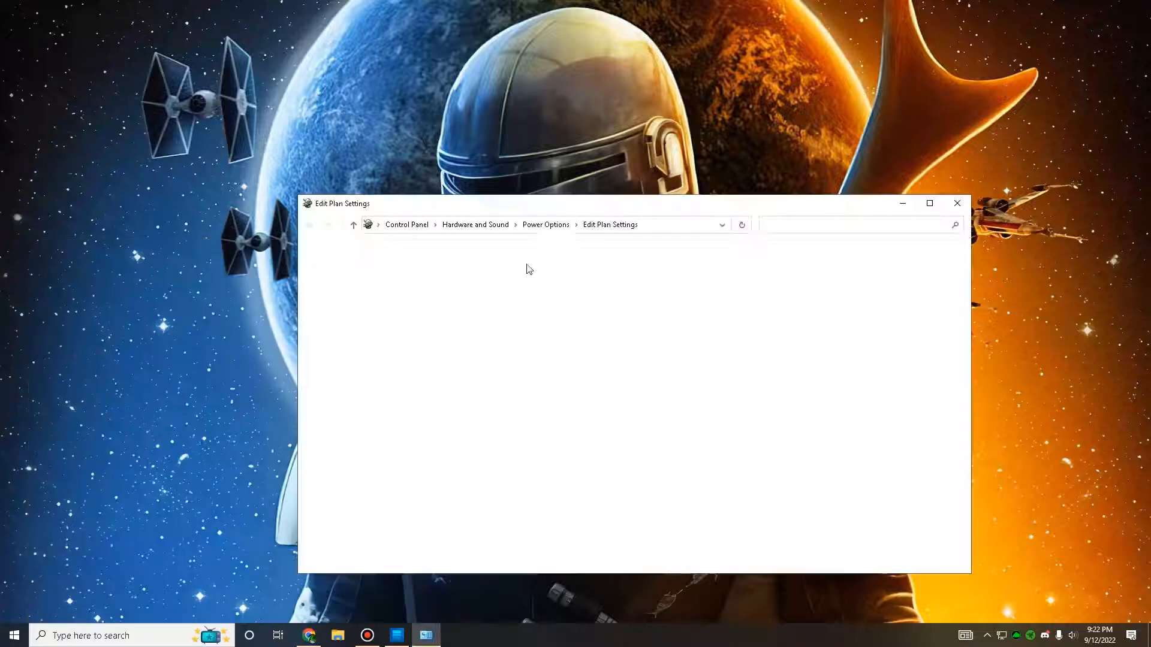
Step: Open the advanced power settings, choose the Razer Cortex Power Plan, confirm, and close the Edit Plan Settings window
left_click_drag(652, 206, 722, 148)
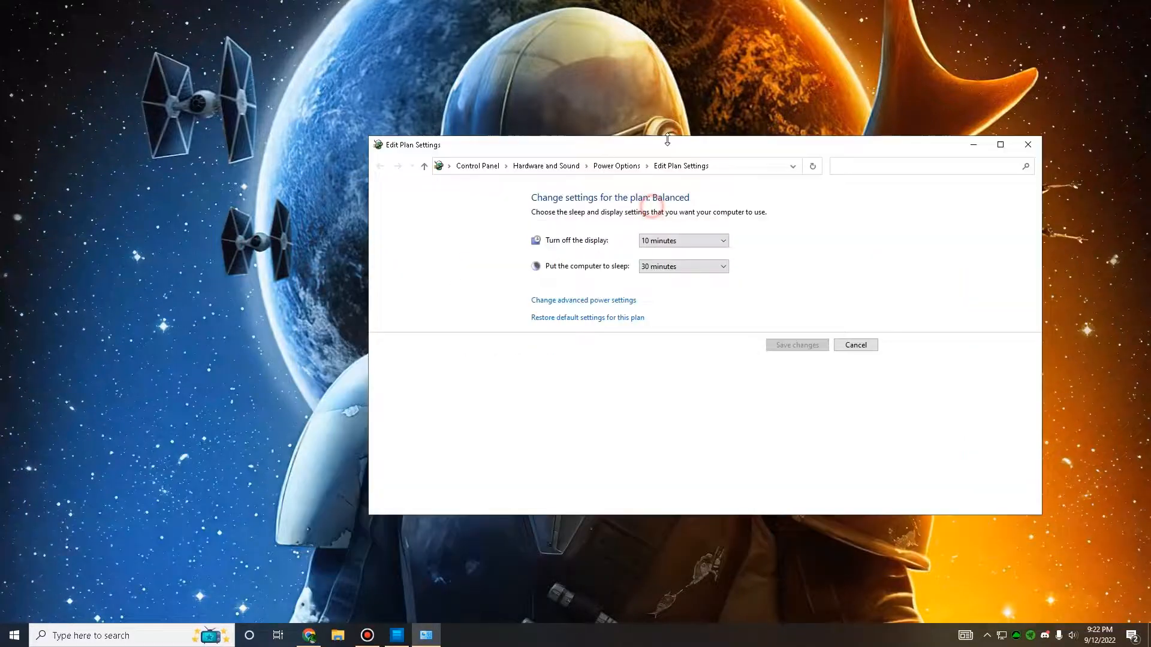
left_click(548, 306)
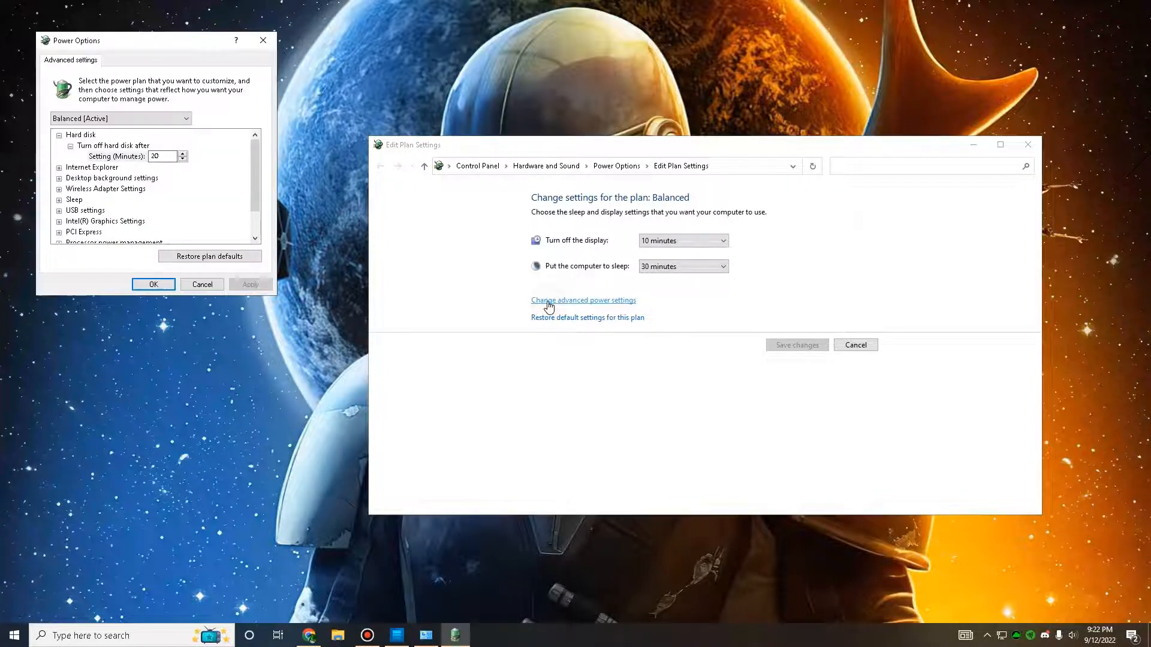
left_click_drag(187, 41, 632, 203)
left_click(620, 277)
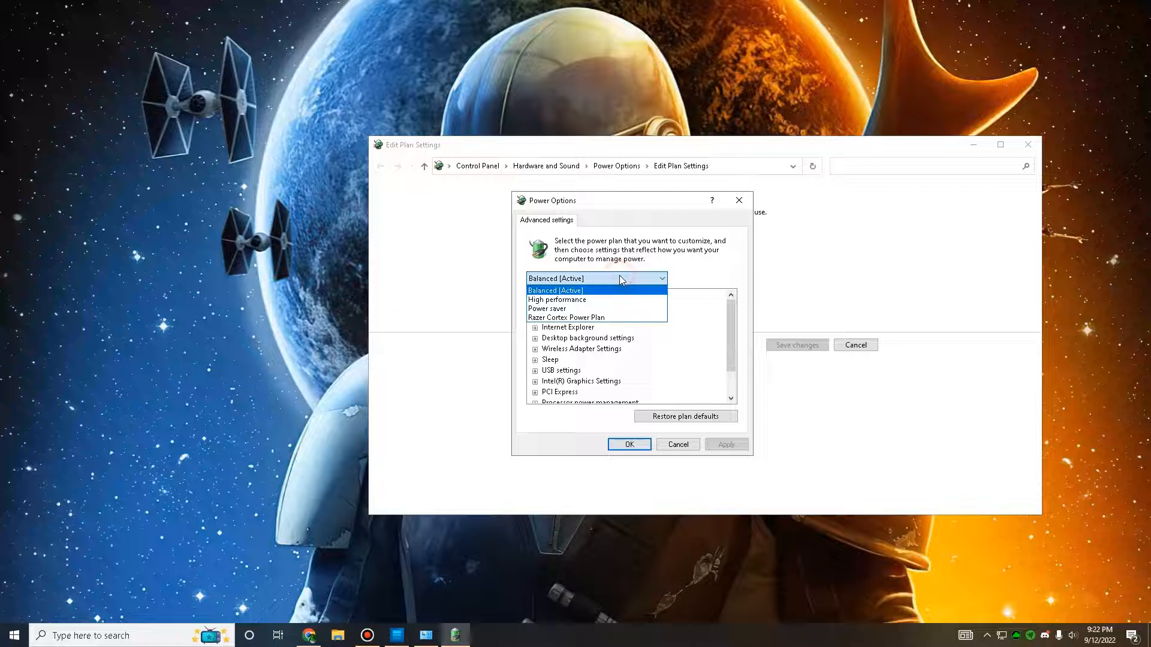
left_click(588, 317)
left_click(581, 278)
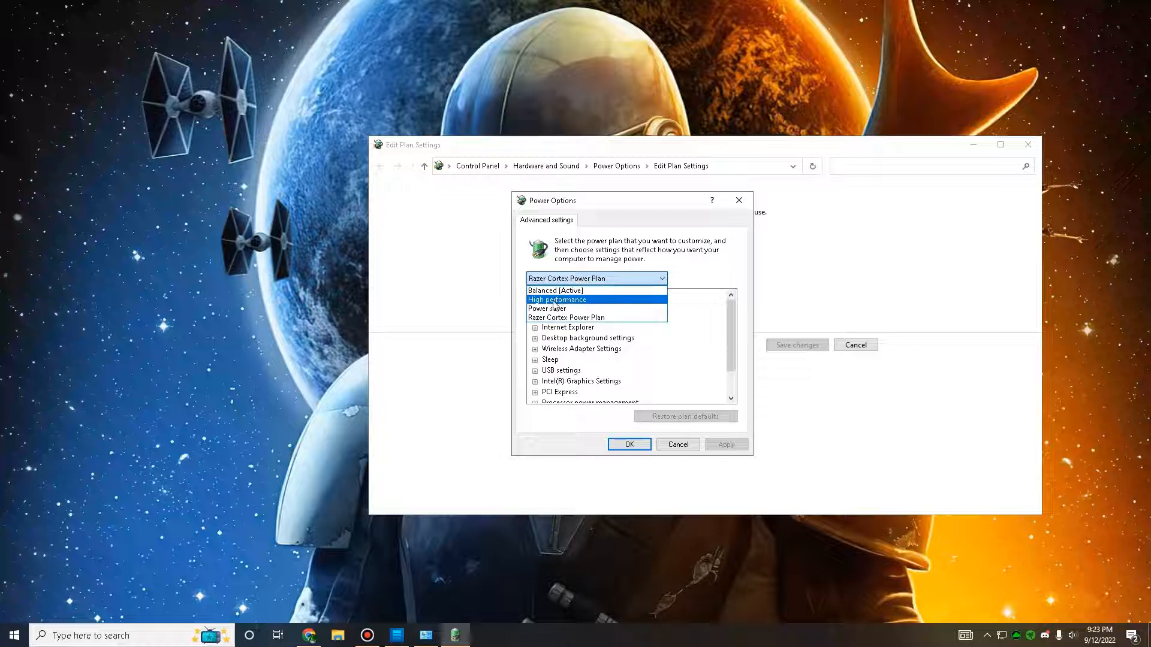
left_click(549, 321)
left_click(553, 281)
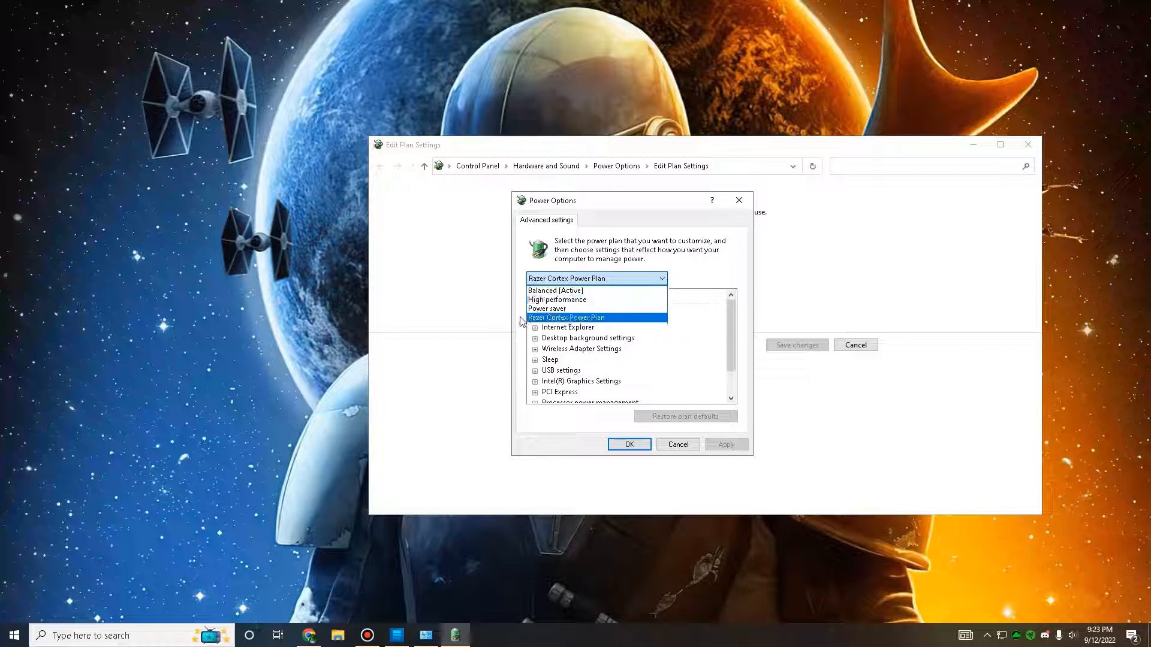
left_click(491, 323)
left_click(1028, 145)
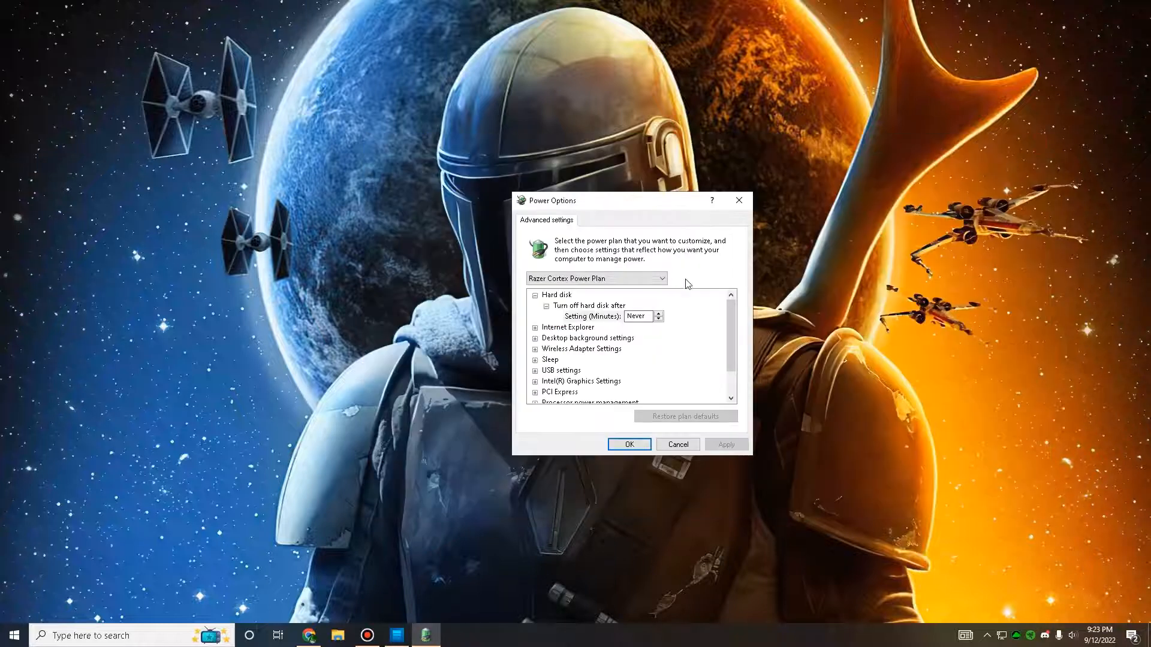
left_click(628, 445)
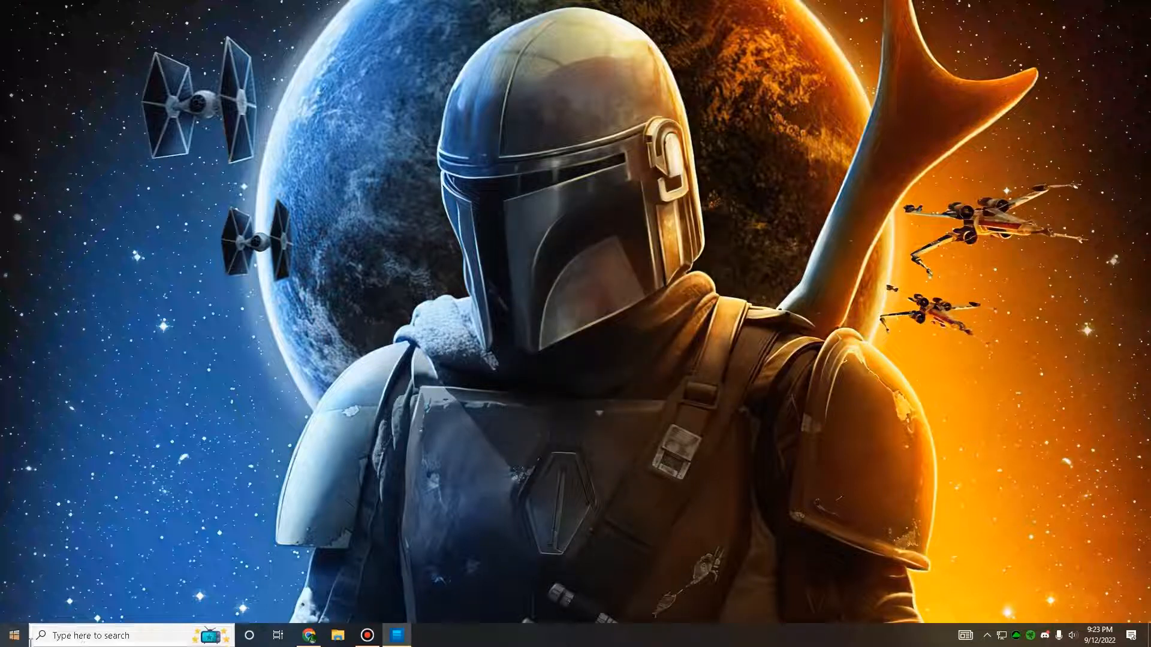
Step: Search Windows for "clean" and open Disk Cleanup for the C: drive
left_click(84, 636)
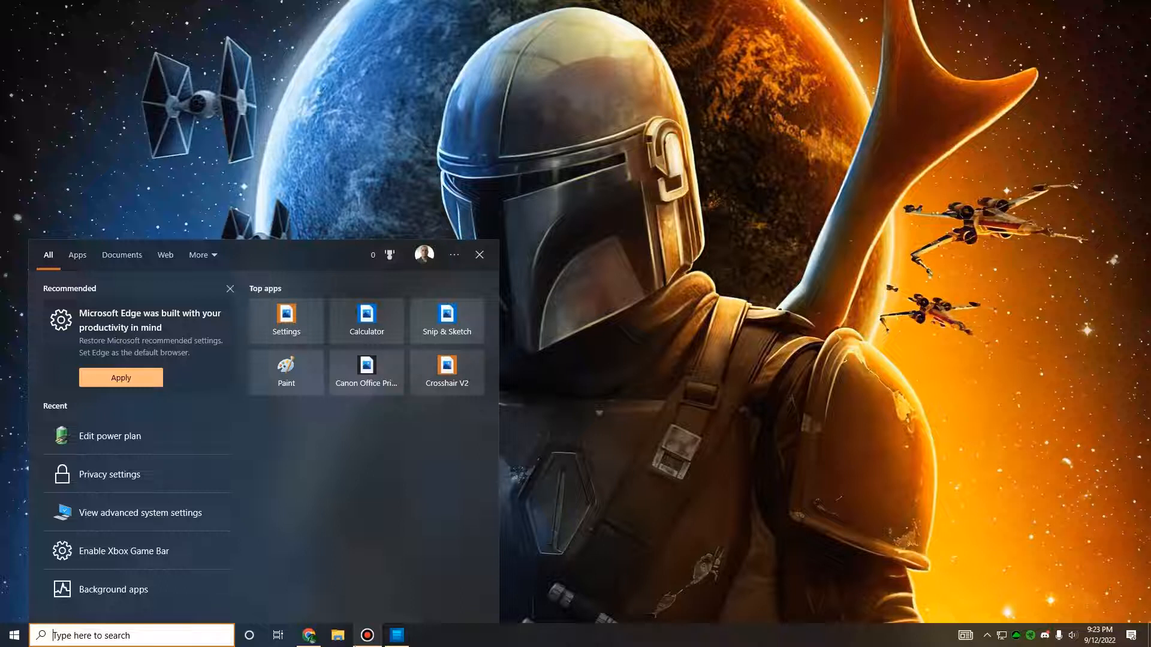
type("clean")
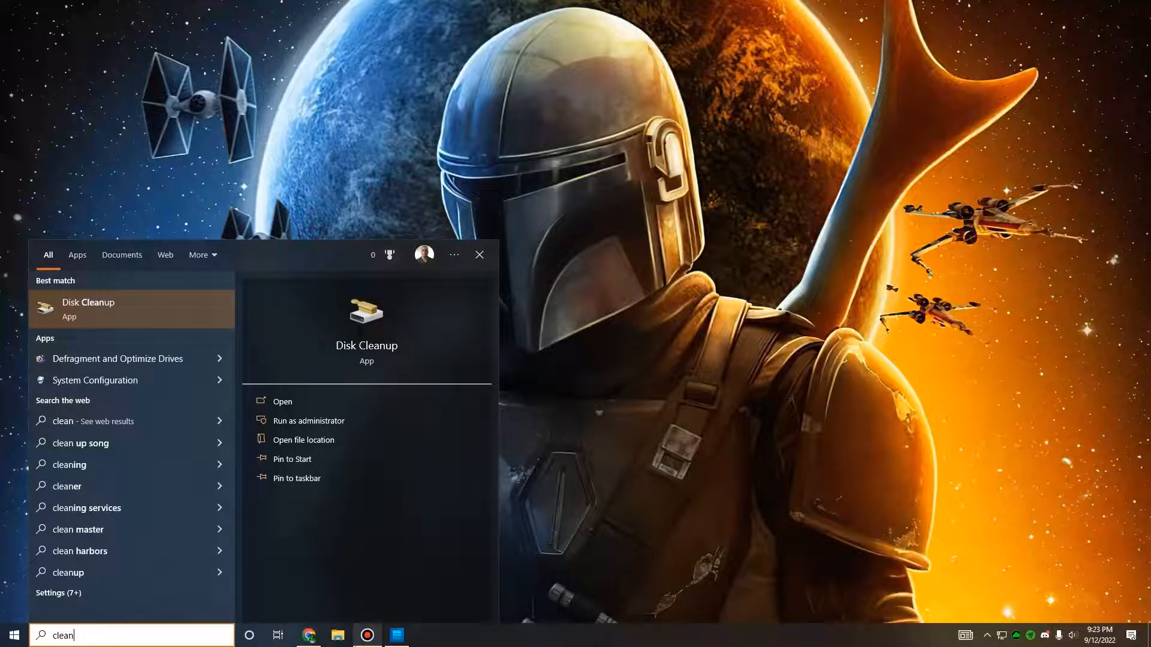
left_click(133, 299)
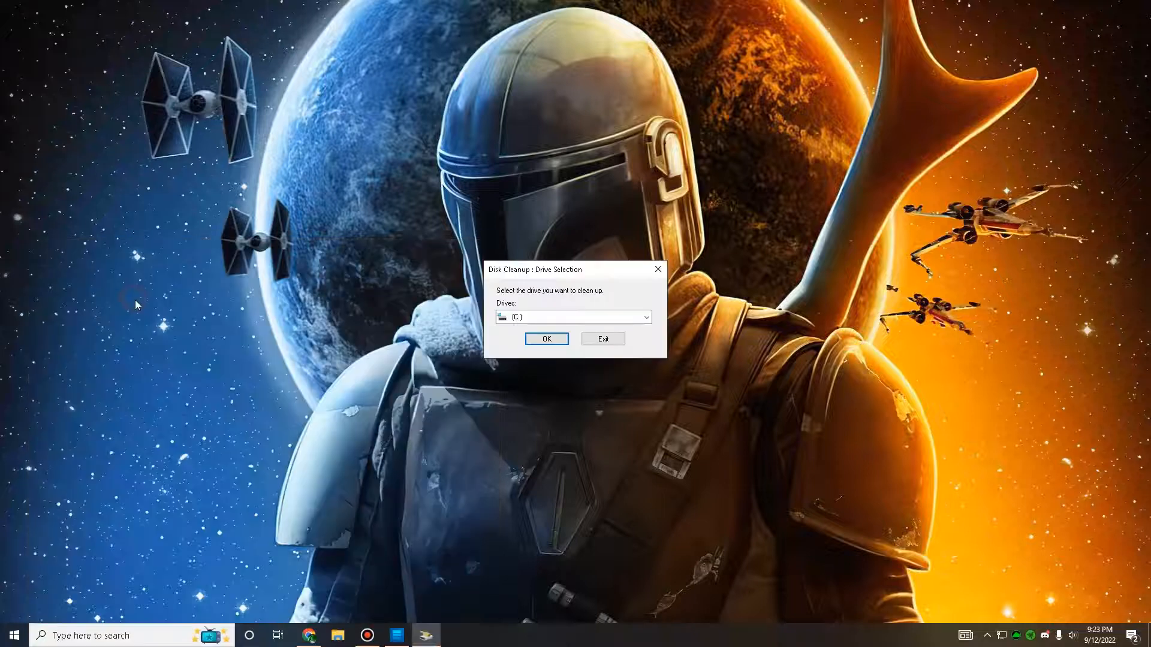
left_click(506, 321)
left_click(536, 316)
left_click(532, 341)
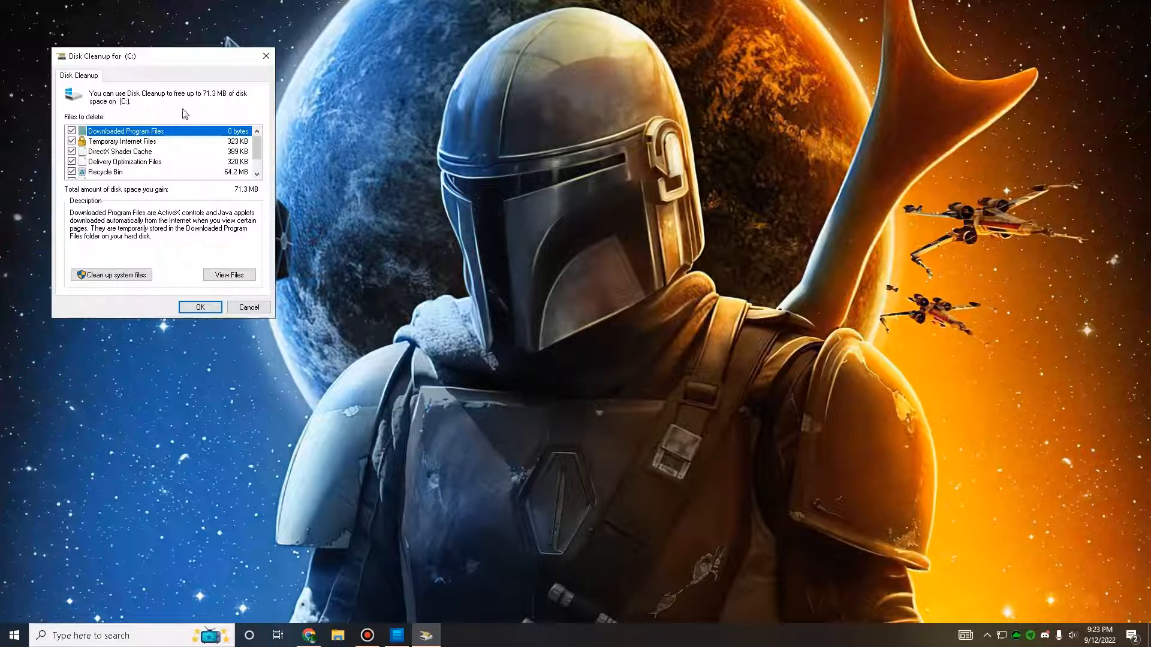
Step: Review the files to delete on C:, permanently delete the checked ones, and move the cleanup progress window aside
scroll(566, 218, "down", 1)
scroll(564, 221, "up", 1)
scroll(722, 215, "down", 1)
scroll(701, 208, "up", 1)
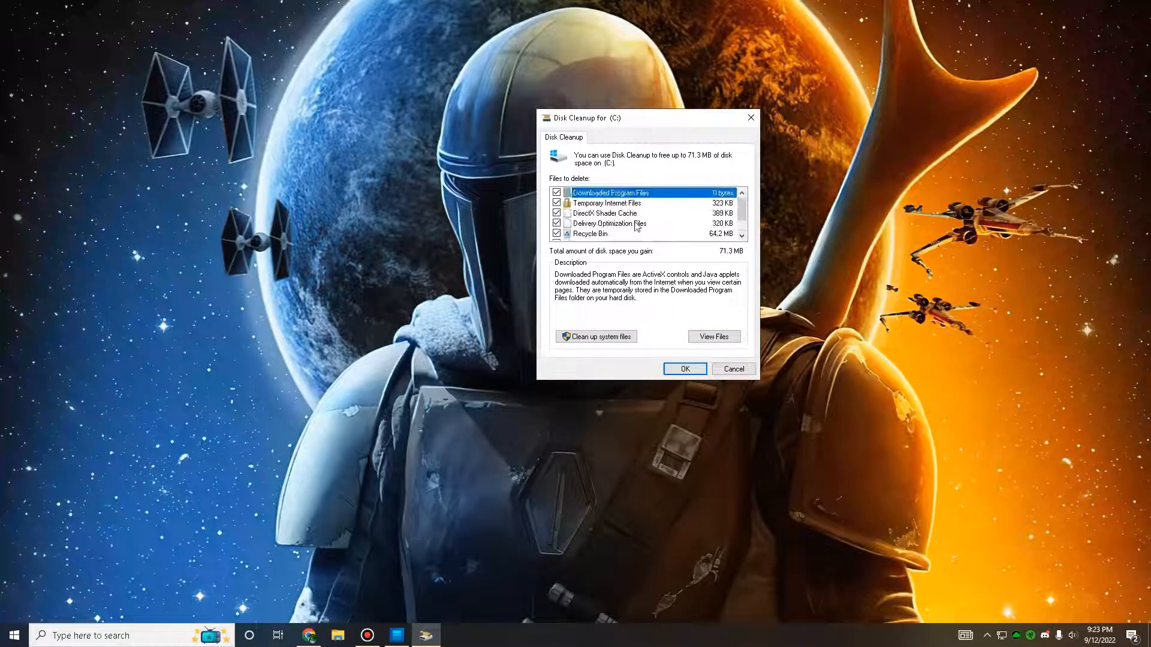
left_click(683, 371)
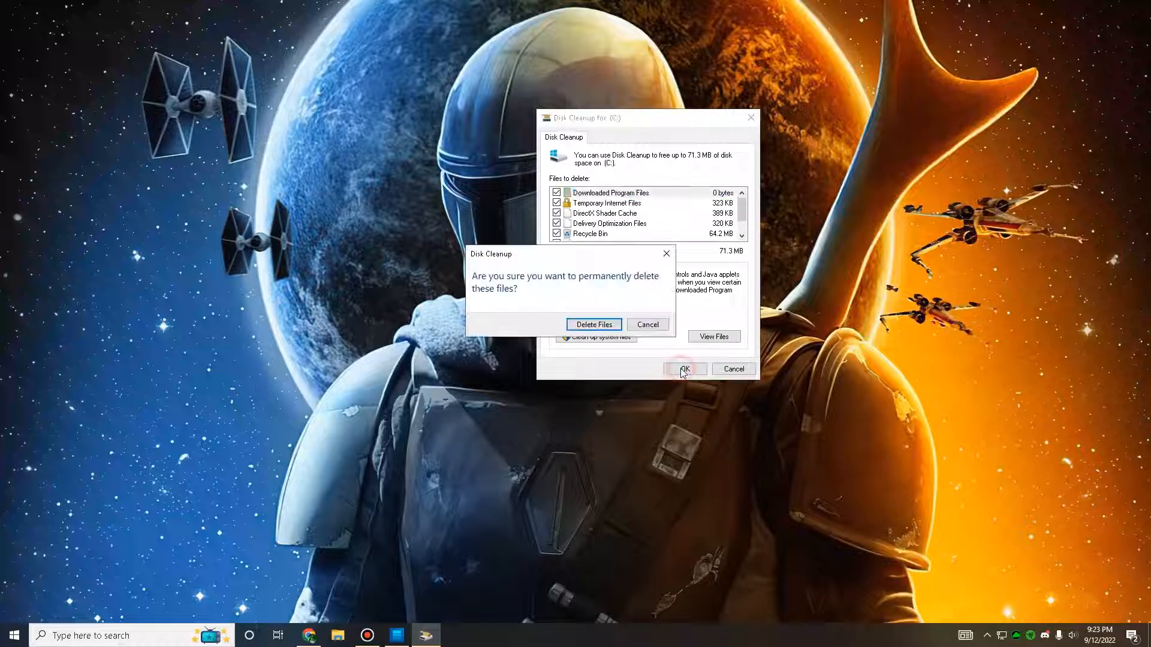
left_click(600, 326)
left_click_drag(578, 276, 997, 29)
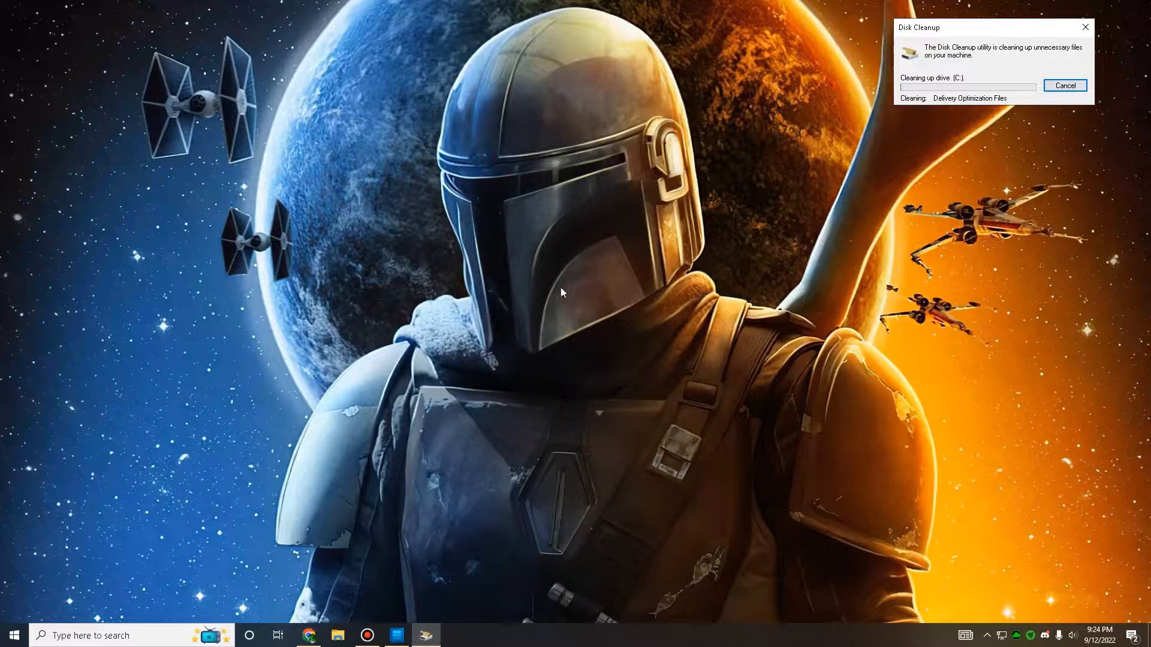
Step: Search Windows for "cmd" and run Command Prompt as administrator
left_click(116, 629)
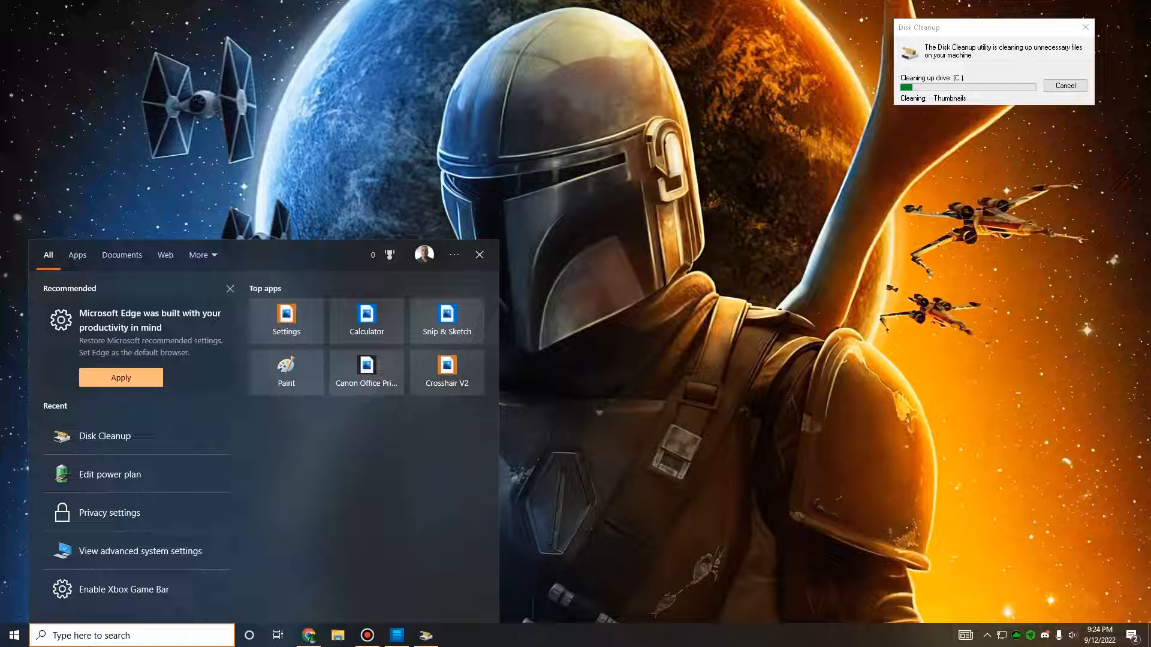
type("cmd")
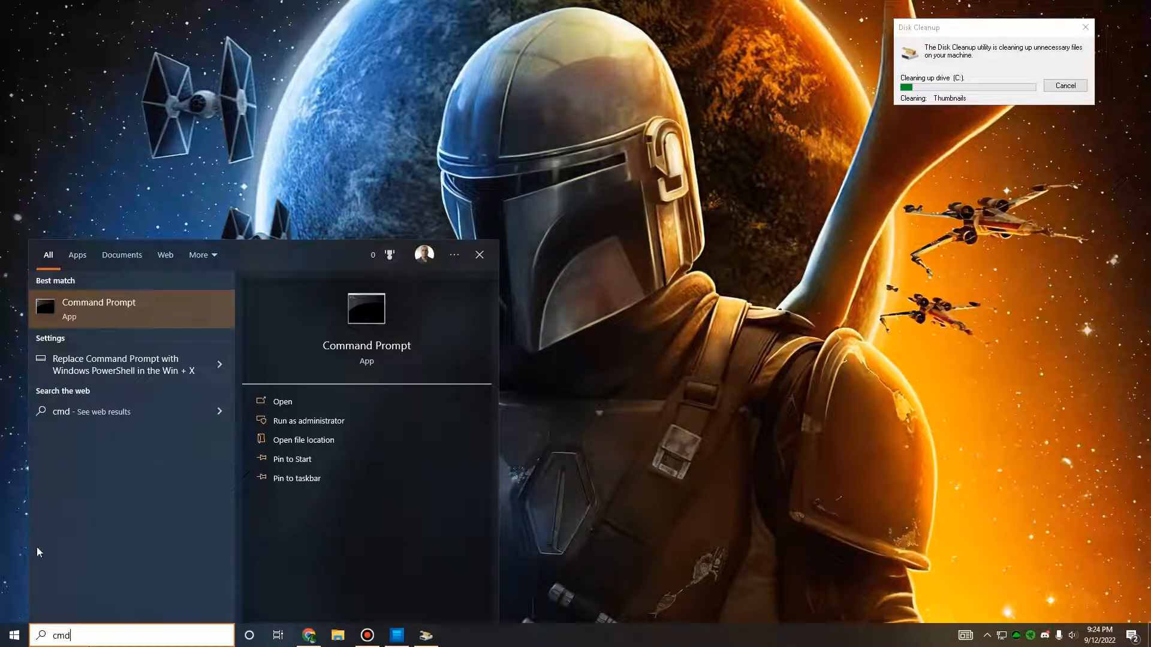
right_click(149, 325)
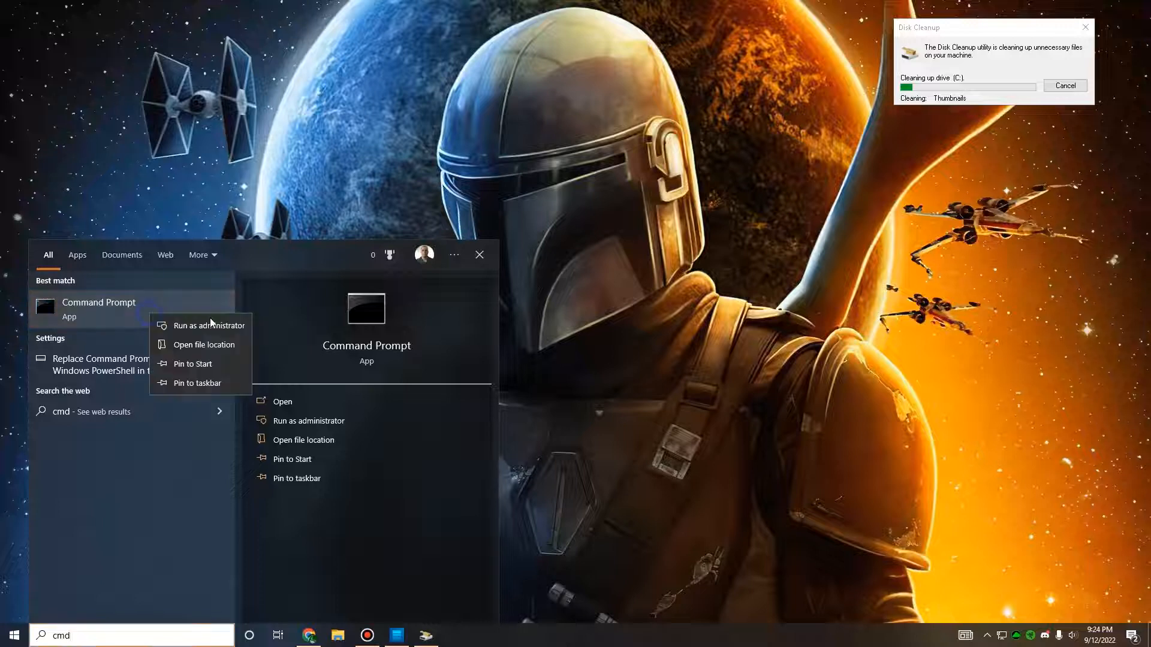
left_click(207, 327)
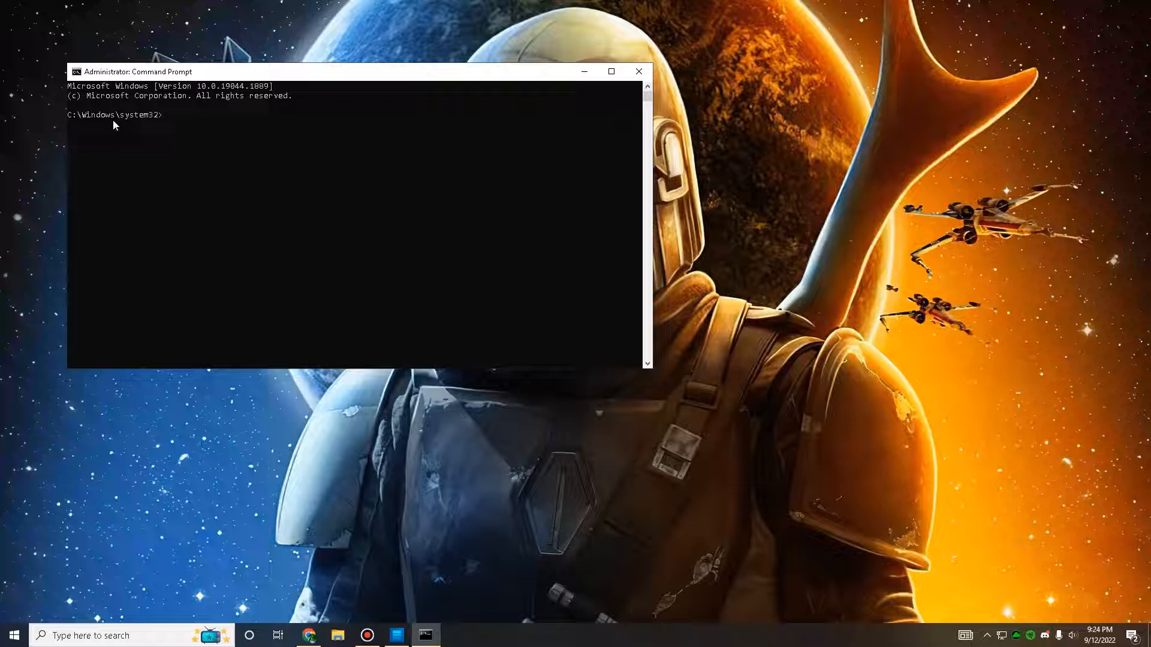
Step: Start a system file scan with the command sfc/scannow and move the Command Prompt window out of the way
left_click(185, 122)
type("sfc/s")
key("BackSpace")
key("BackSpace")
key("BackSpace")
type("sfc/scannow")
key("Return")
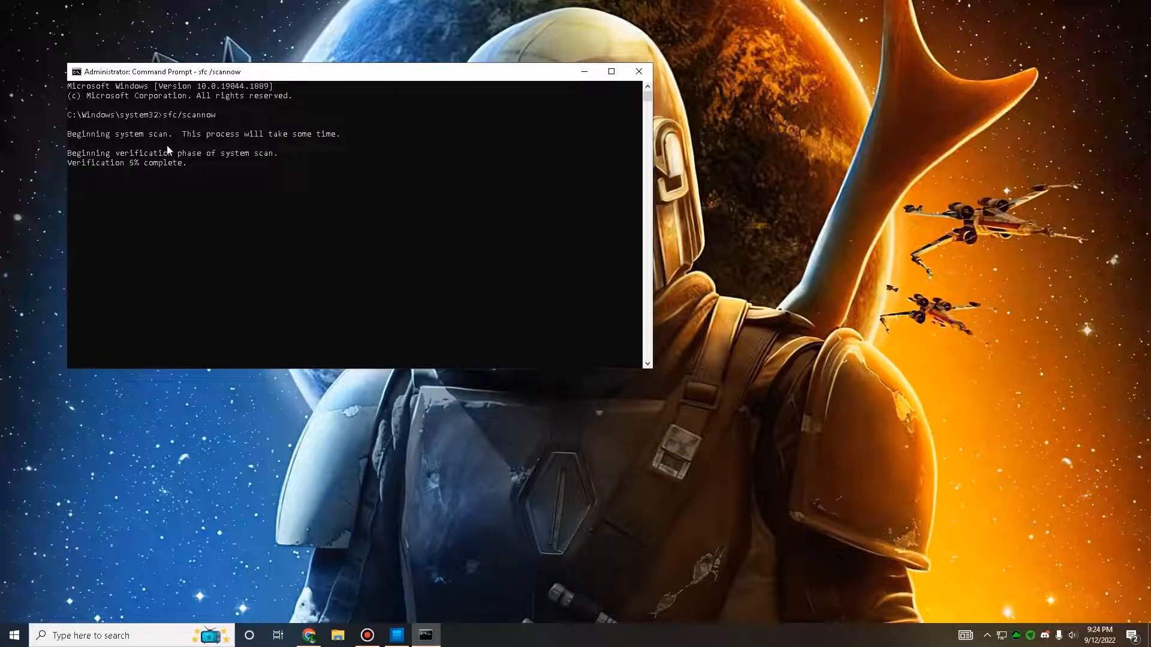
left_click_drag(305, 67, 266, 21)
left_click(650, 187)
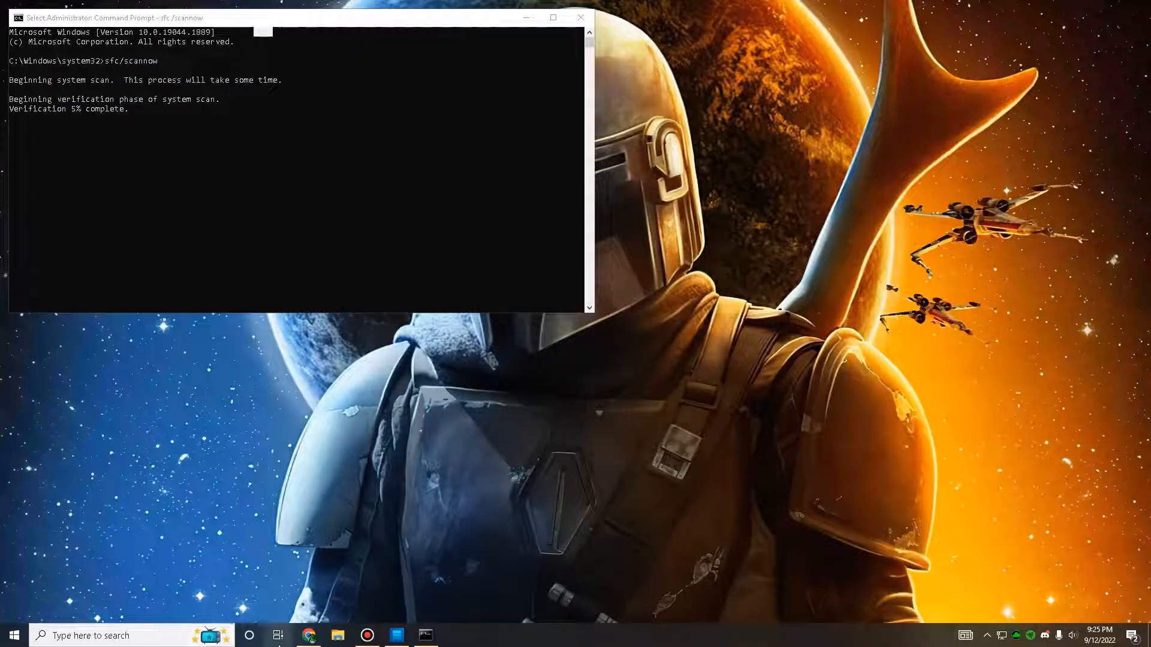
Step: Search Windows for "reg" and run Registry Editor as administrator
mouse_move(309, 635)
left_click(90, 635)
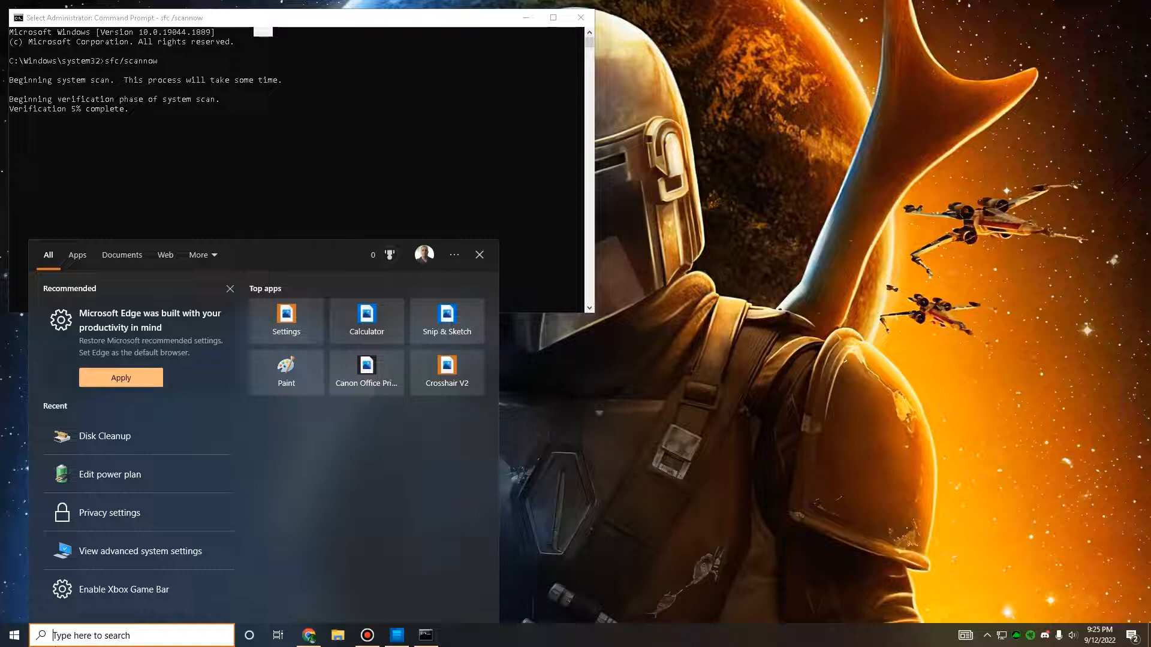
type("reg")
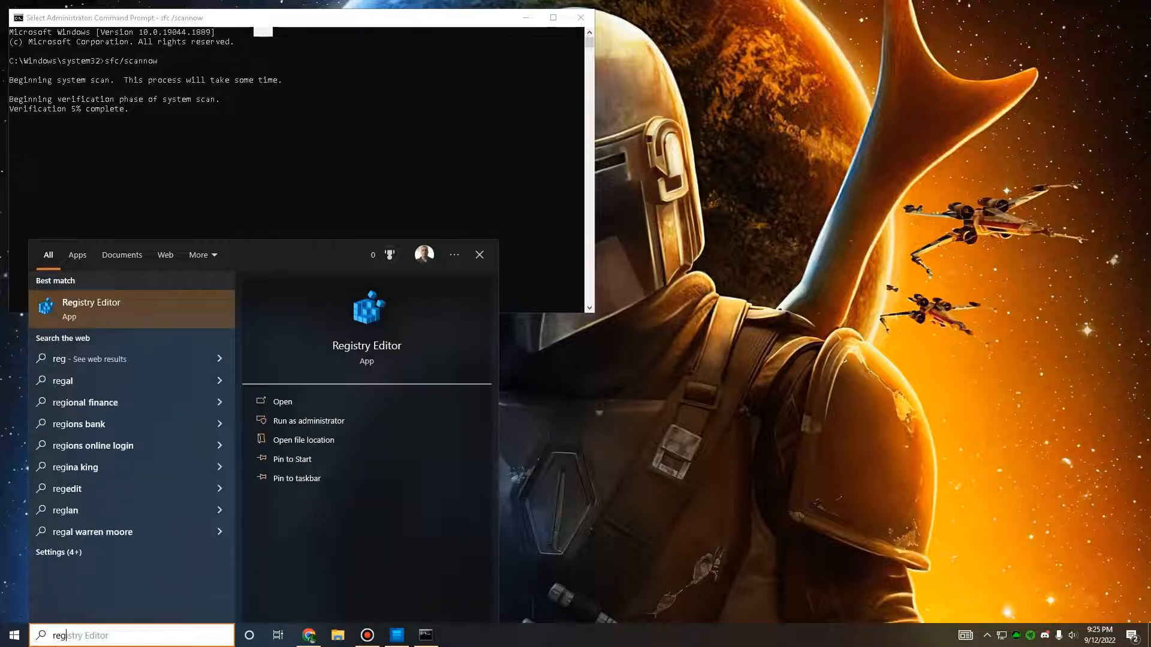
right_click(144, 311)
left_click(198, 321)
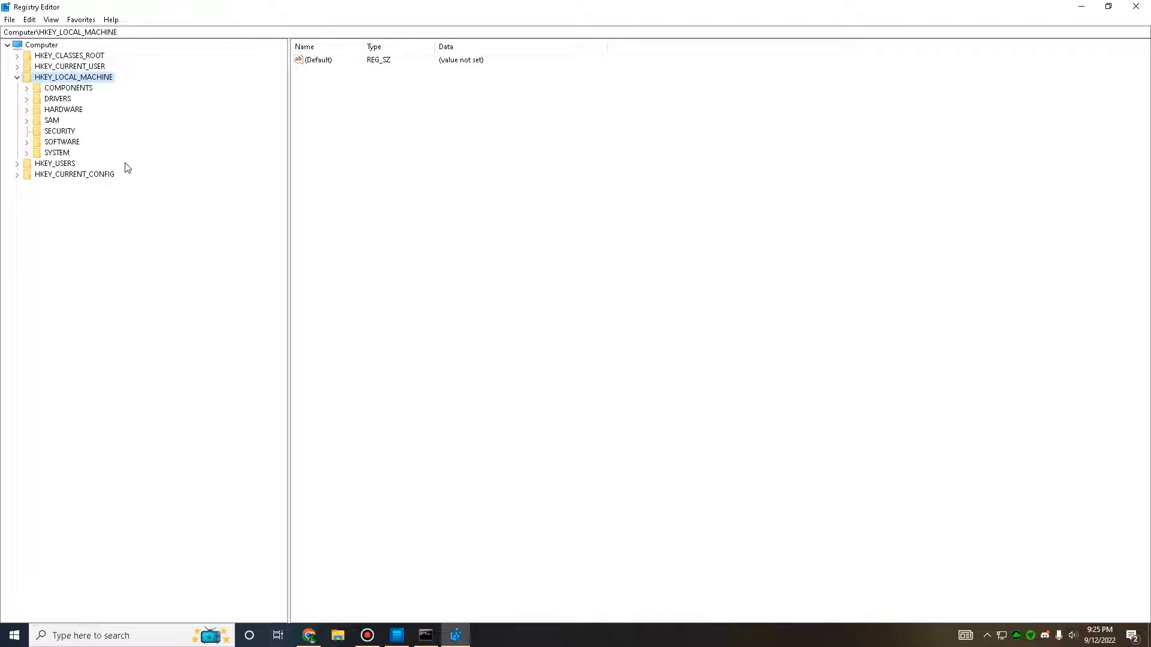
Step: Open the registry key HKEY_LOCAL_MACHINE\SOFTWARE\Policies\Microsoft\Windows\DataCollection
left_click(26, 143)
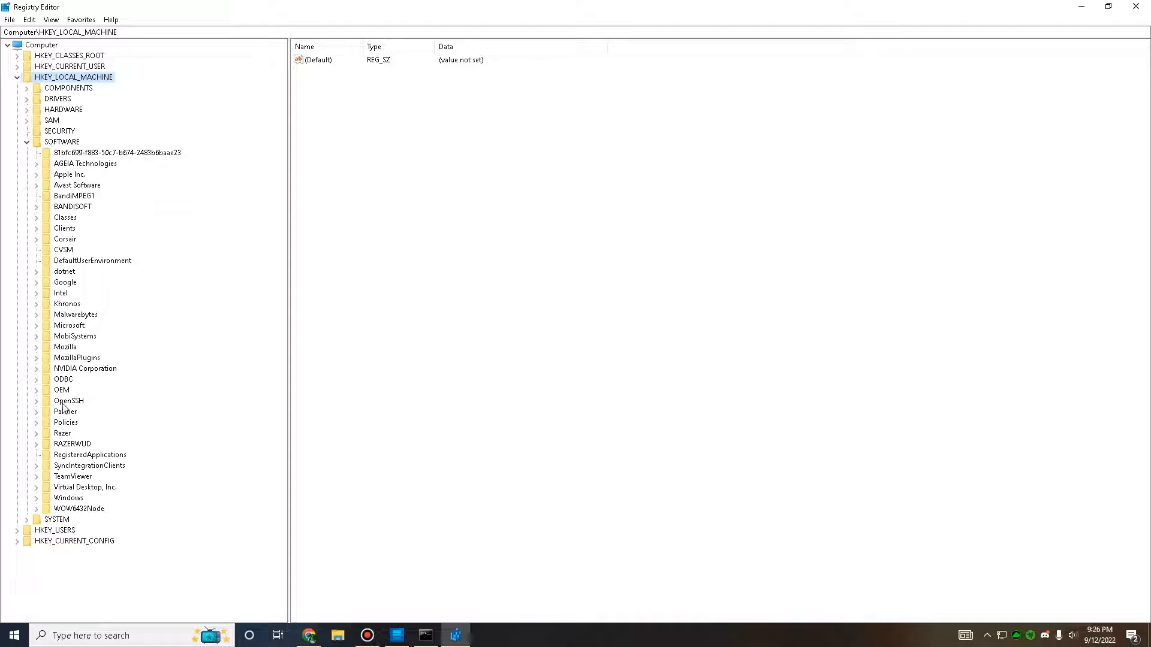
left_click(37, 423)
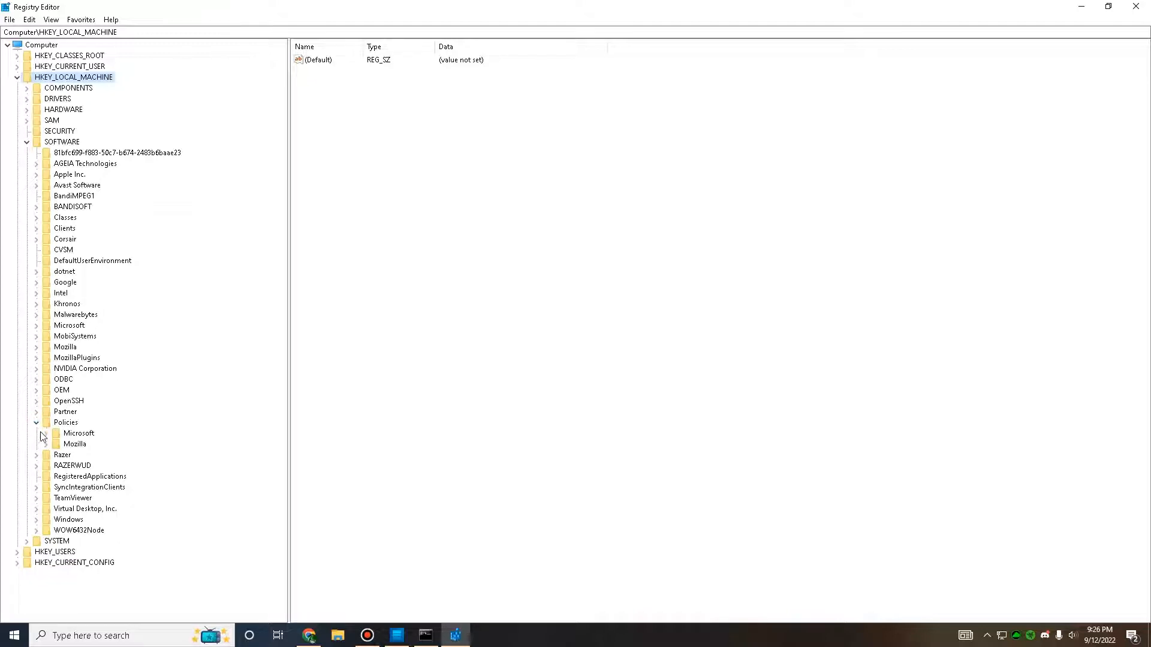
left_click(48, 435)
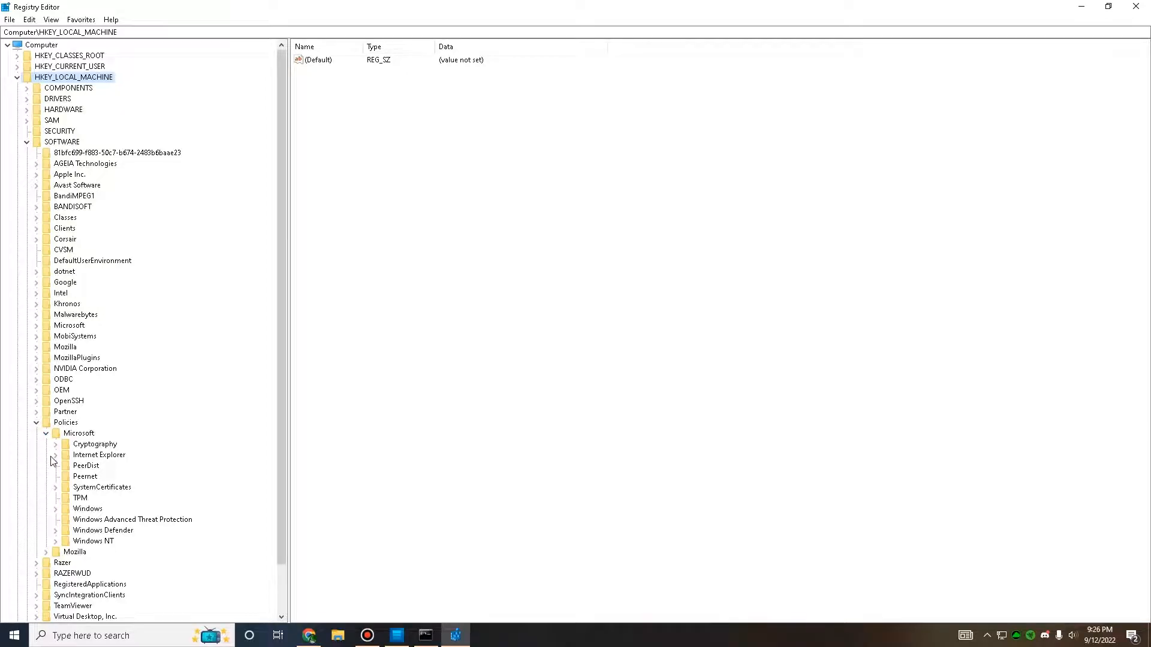
left_click(57, 510)
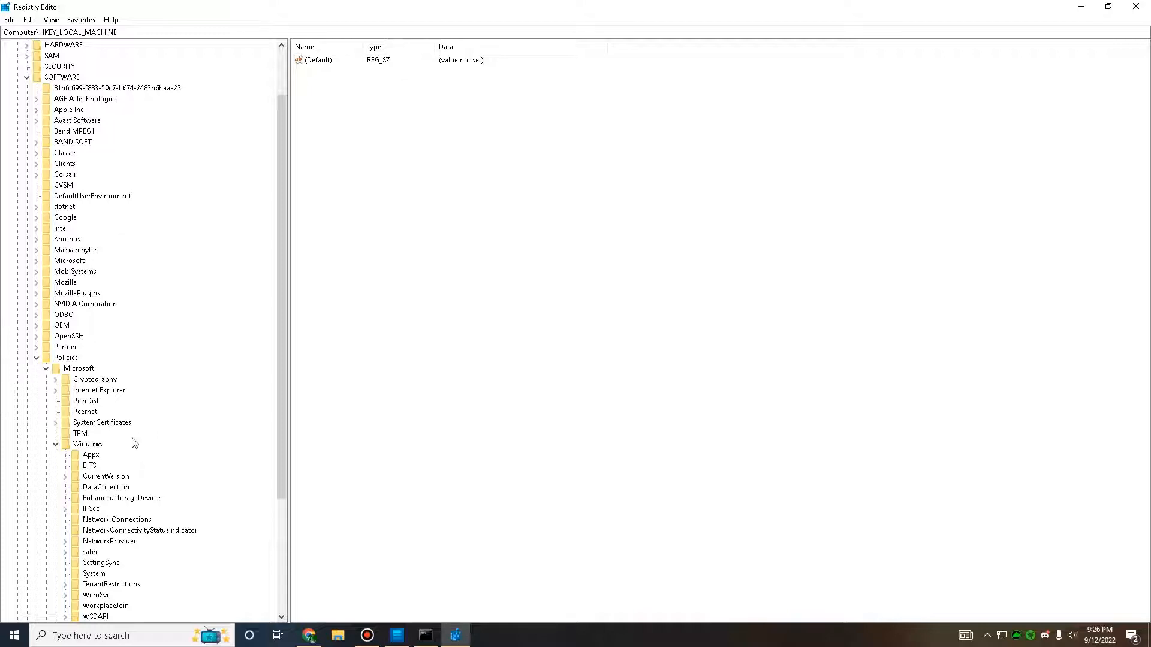
scroll(134, 444, "down", 2)
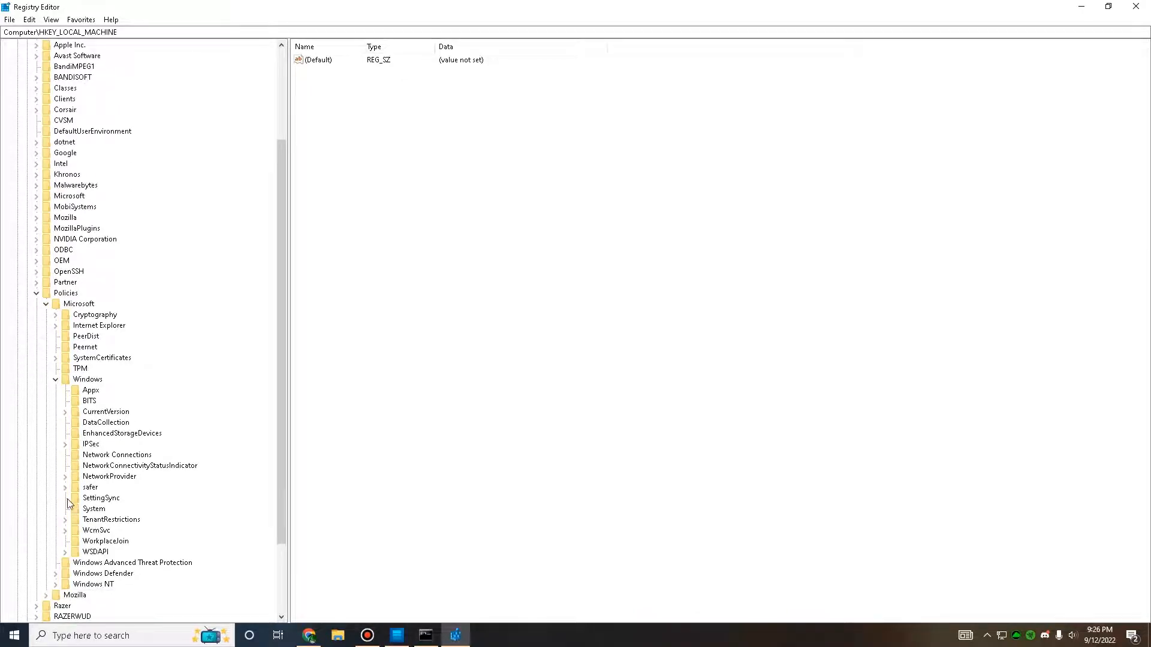
left_click(75, 424)
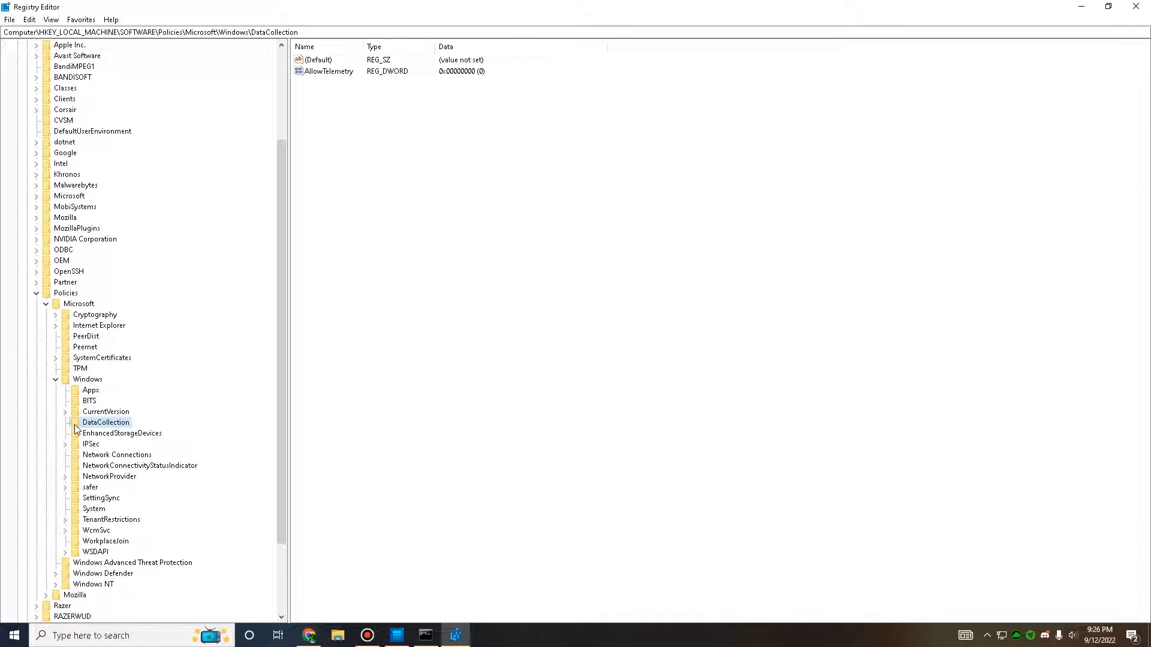
left_click_drag(284, 379, 283, 329)
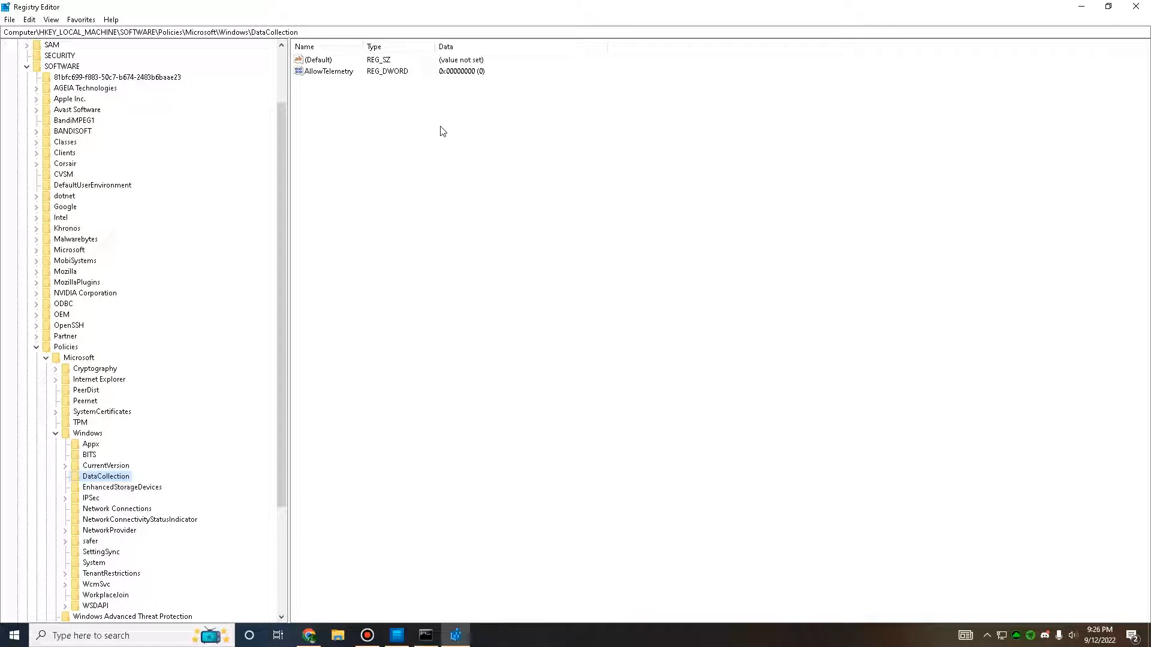
Step: Try to add a new DWORD (32-bit) value named AllowTelemetry to the DataCollection key
right_click(429, 143)
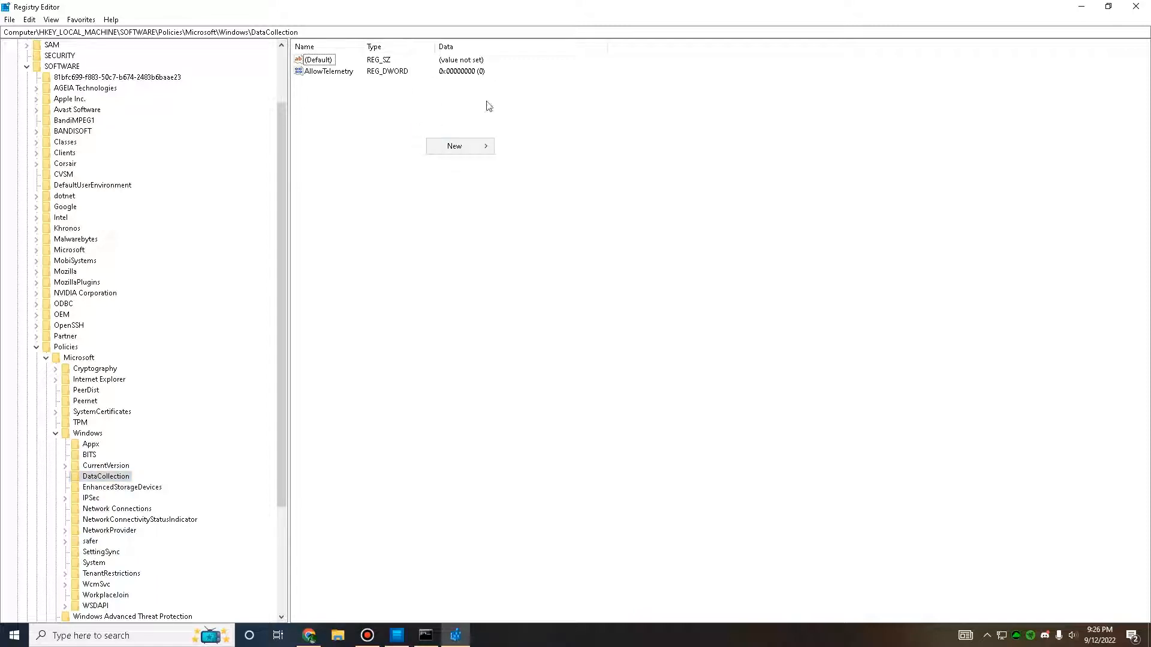
left_click(468, 151)
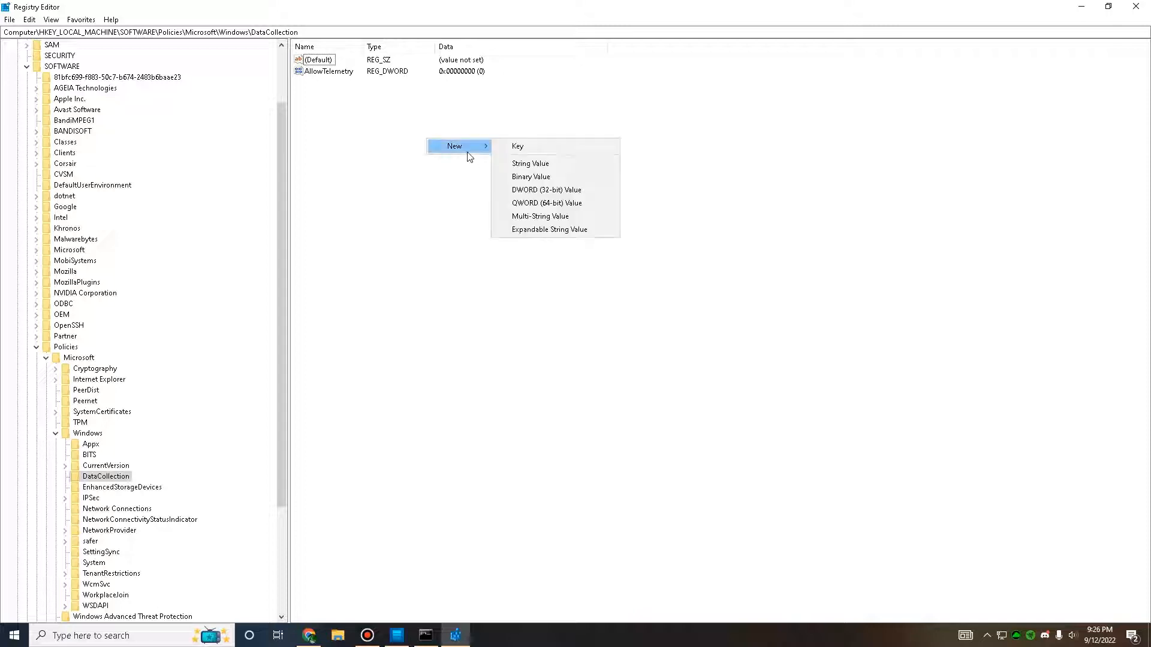
left_click(558, 192)
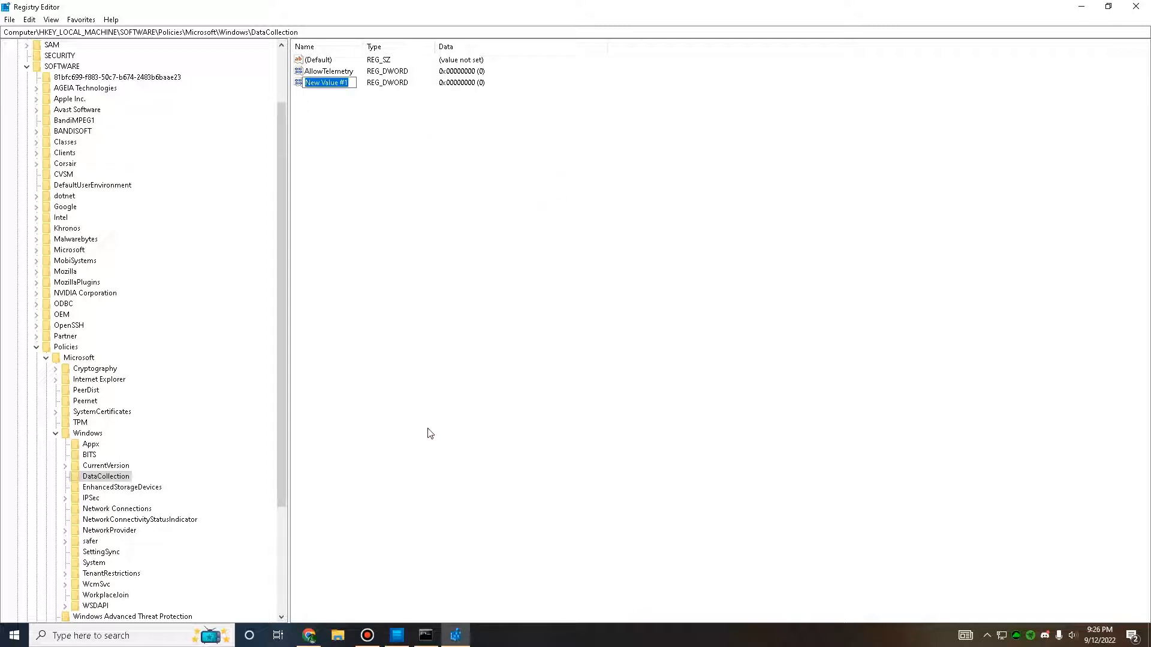
type("AllowTelemetry")
left_click(334, 138)
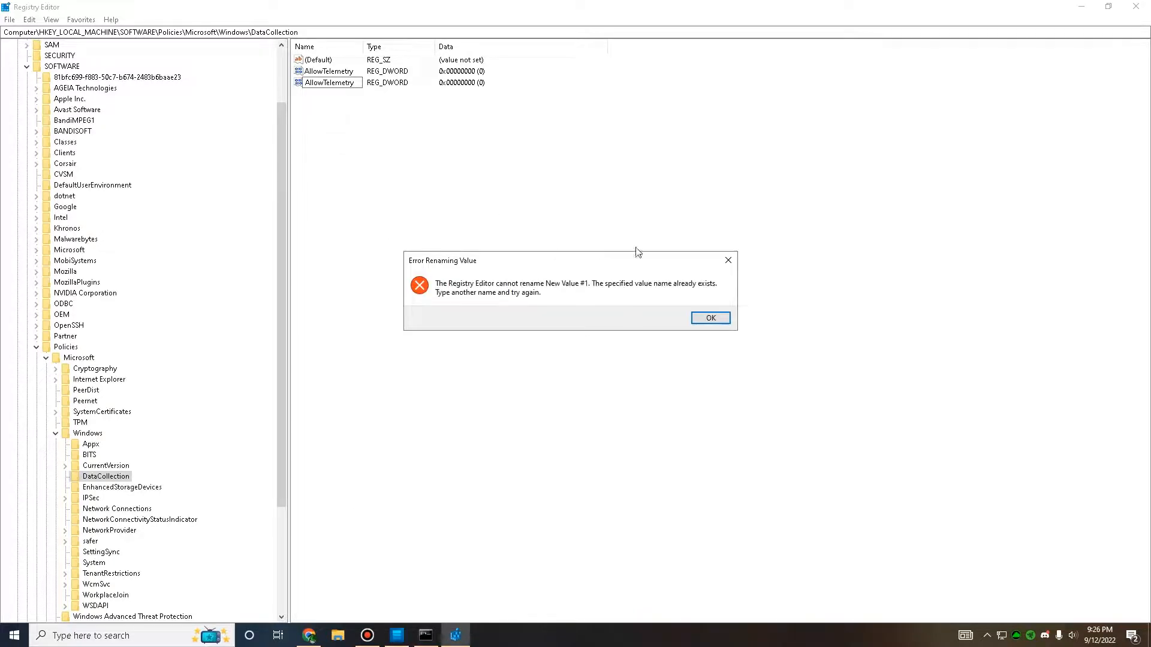
left_click(710, 317)
Step: Delete the newly added DWORD value from the DataCollection key
right_click(300, 84)
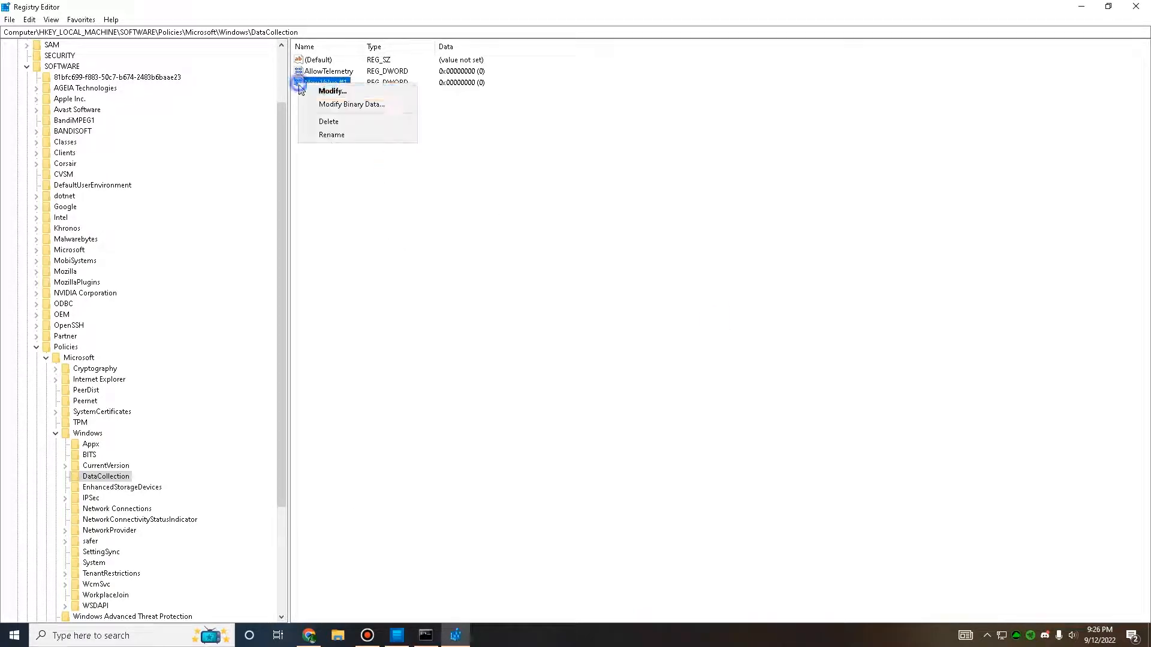
left_click(360, 122)
left_click(665, 319)
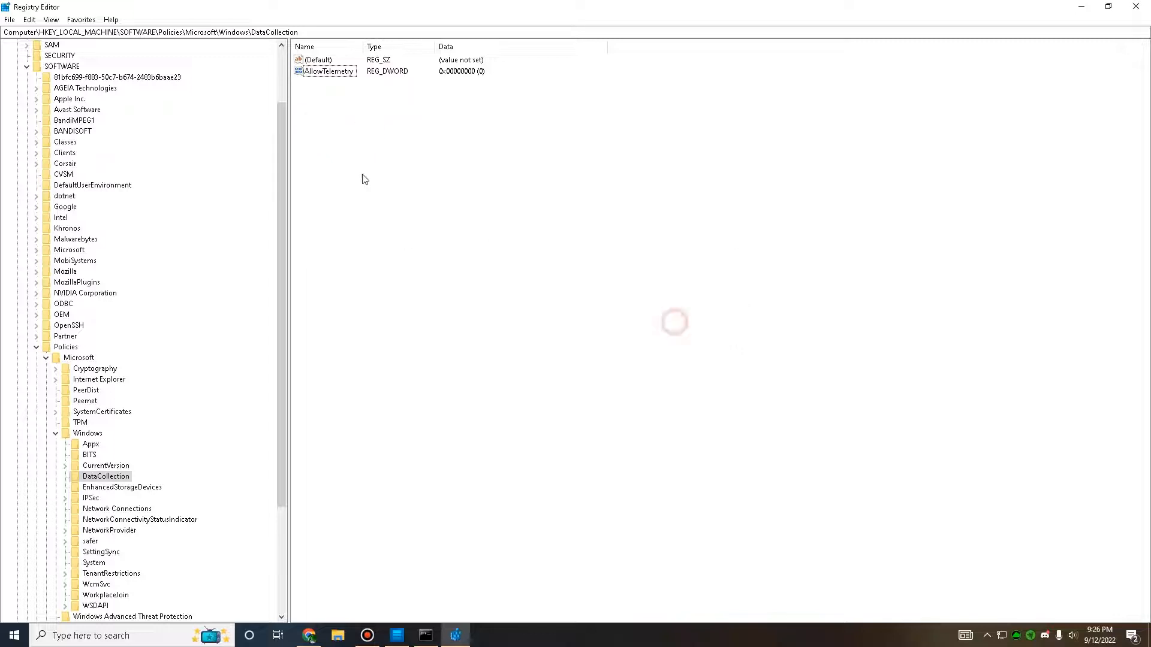
Step: Set the value data of AllowTelemetry to 0 with the hexadecimal base
right_click(329, 72)
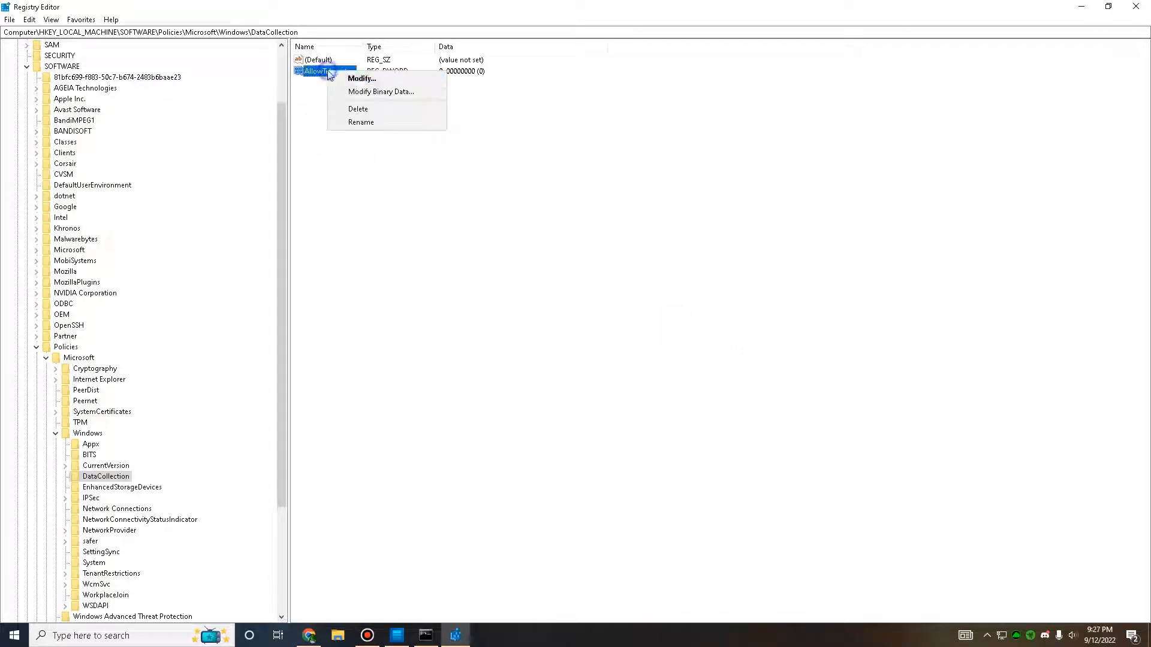
left_click(360, 78)
left_click_drag(123, 58, 486, 157)
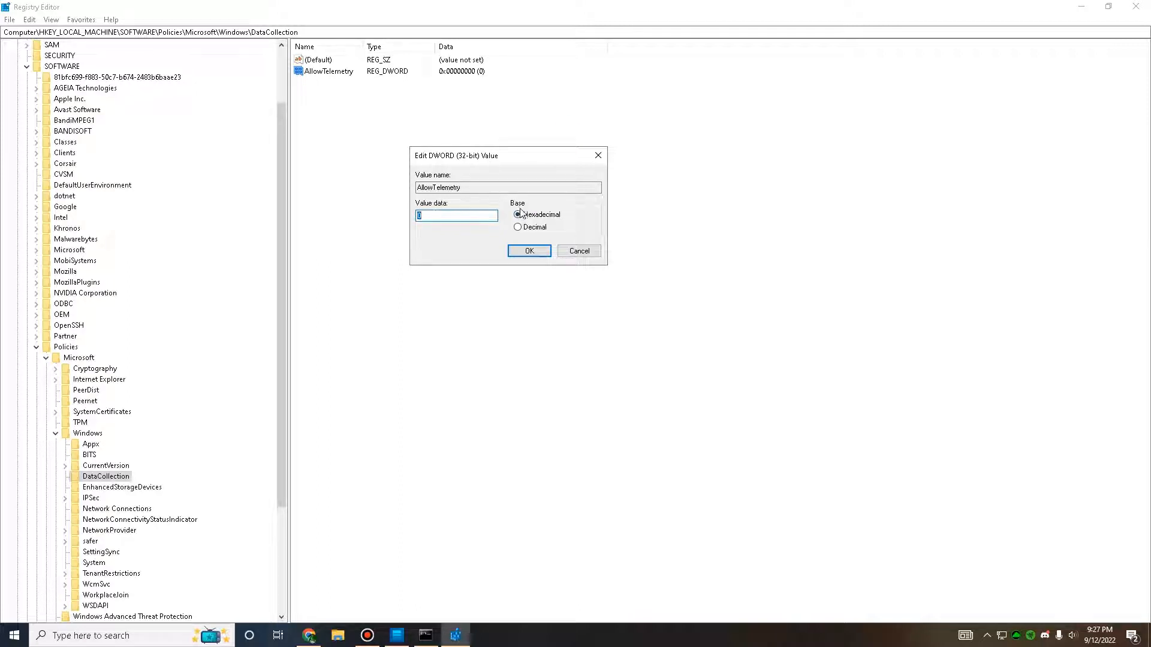
left_click(529, 251)
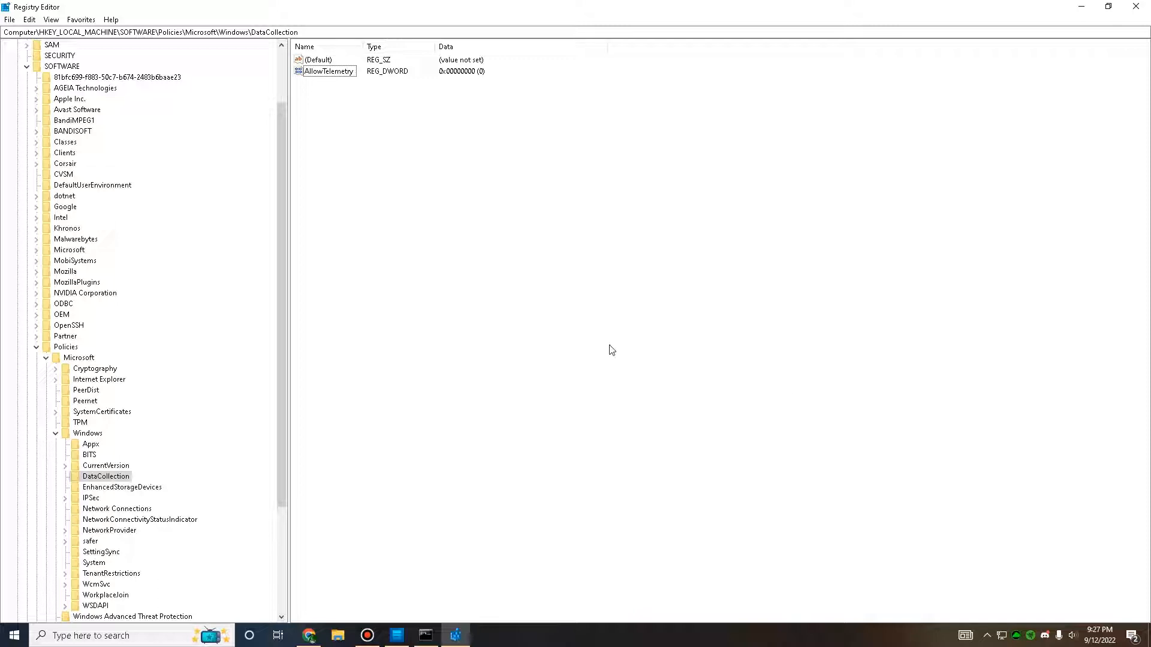
Step: Collapse the SOFTWARE branch under HKEY_LOCAL_MACHINE, then expand it again down to its Microsoft key
scroll(117, 323, "up", 3)
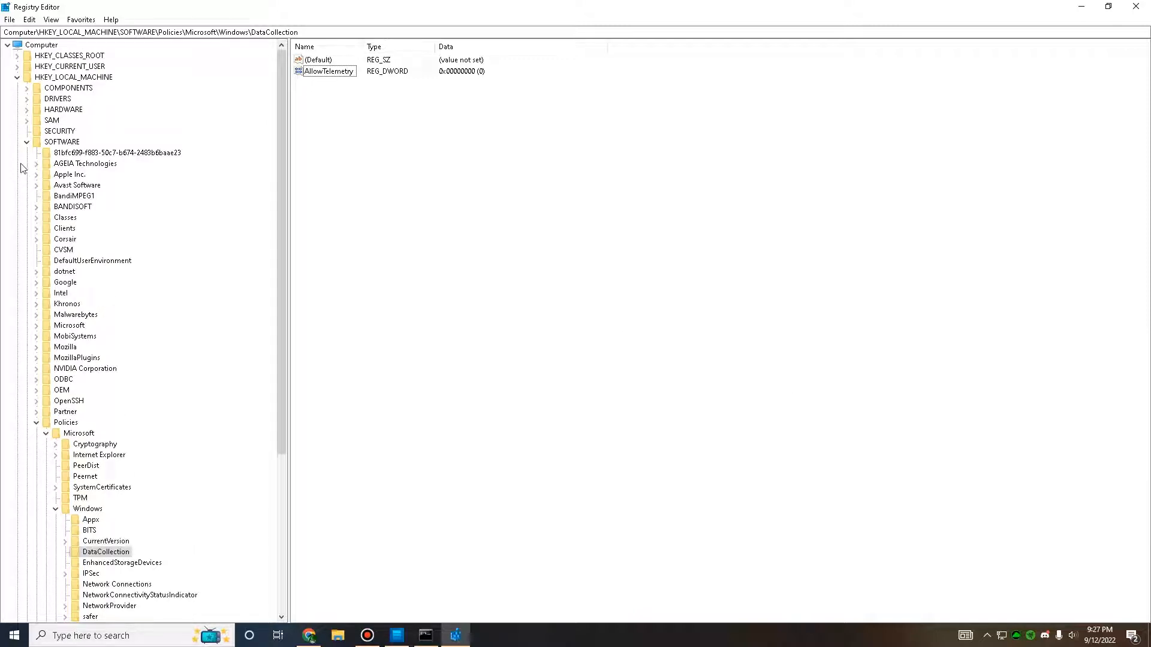
left_click(27, 142)
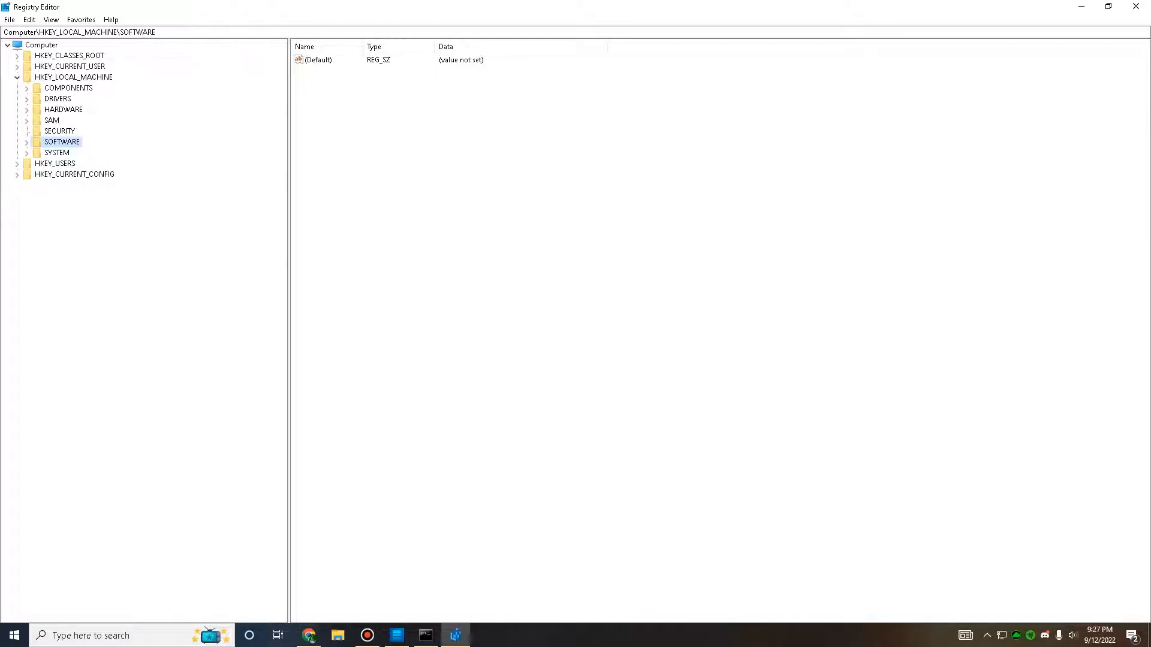
left_click(27, 142)
left_click(37, 325)
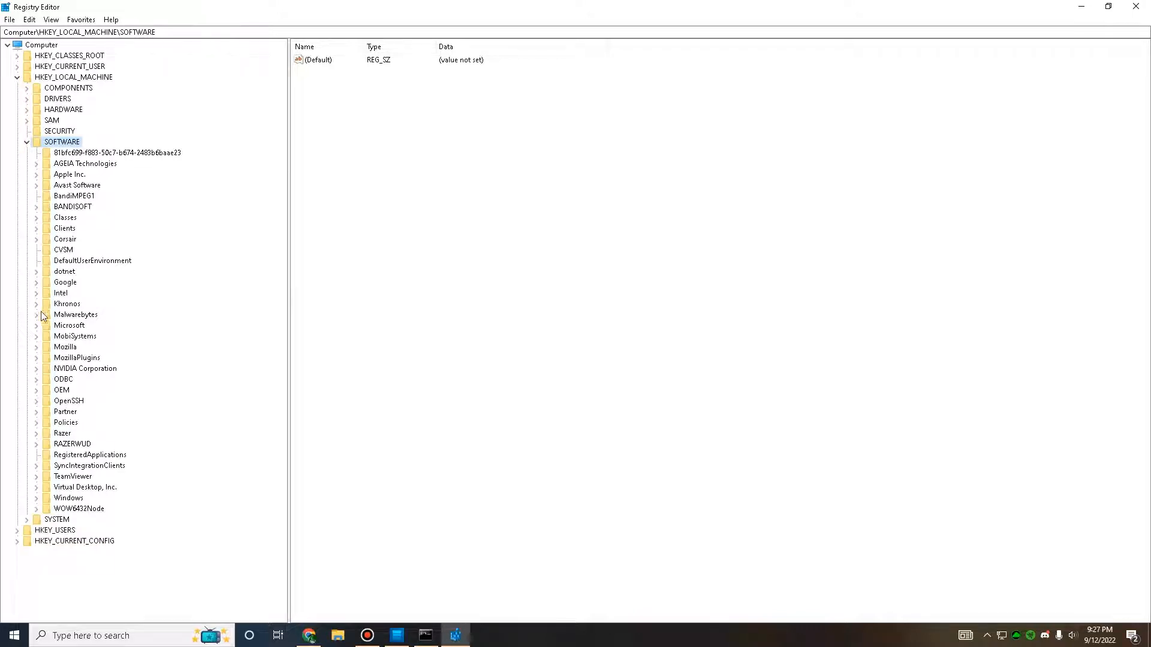
left_click(36, 327)
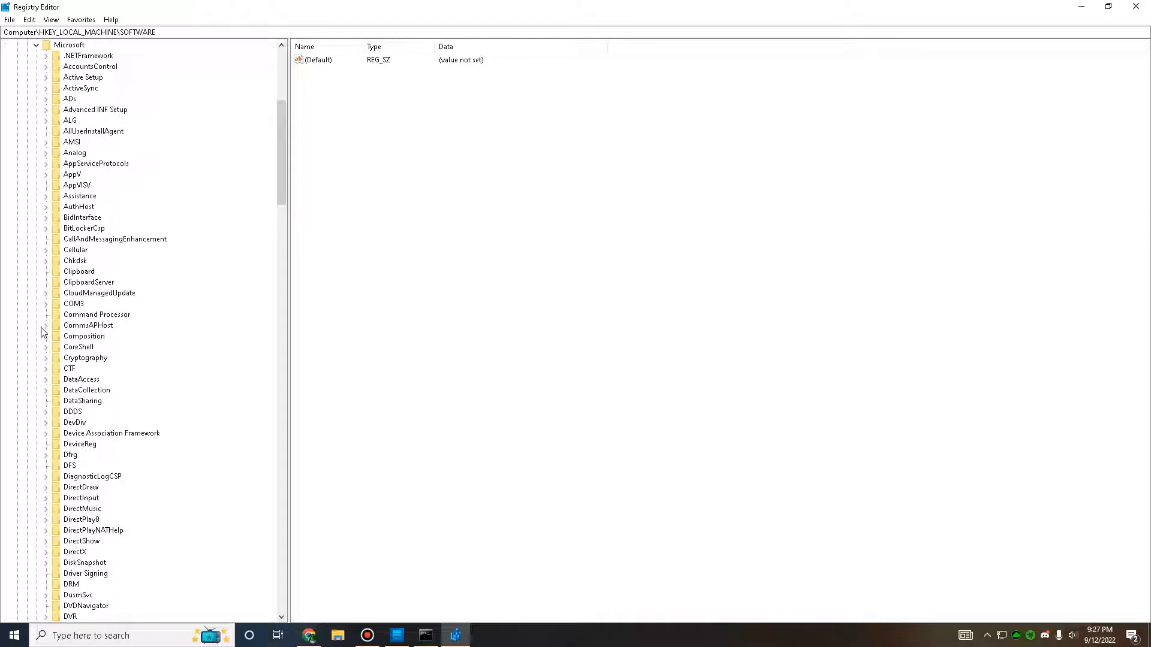
Step: Expand the Windows NT key under Microsoft and its CurrentVersion subkey
scroll(114, 342, "down", 8)
scroll(117, 346, "down", 11)
scroll(117, 347, "down", 11)
scroll(117, 346, "down", 14)
scroll(118, 347, "down", 13)
scroll(118, 347, "down", 4)
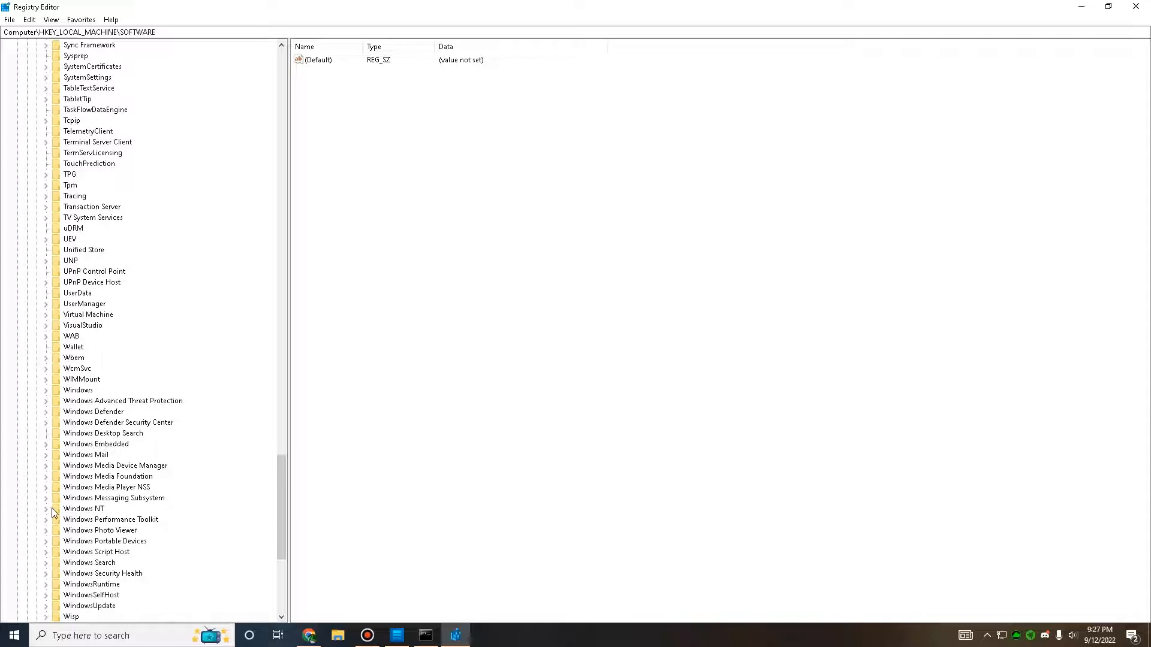
left_click(46, 509)
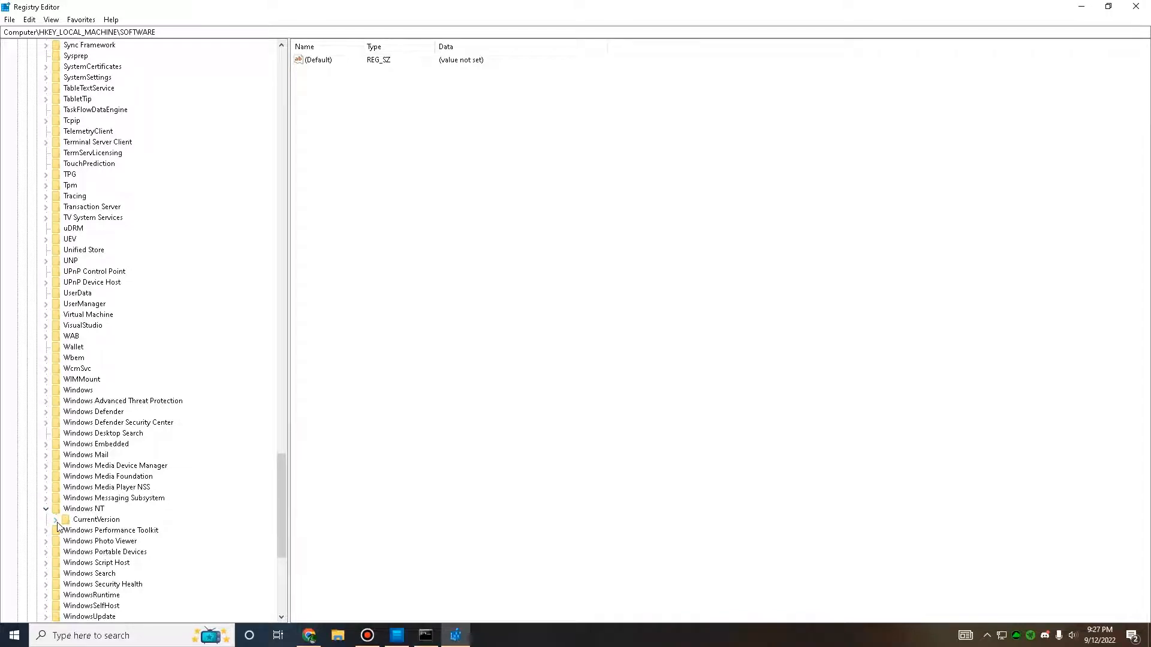
left_click(56, 519)
Step: Open the Multimedia\SystemProfile key under Windows NT\CurrentVersion
left_click_drag(282, 477, 278, 468)
scroll(147, 333, "down", 3)
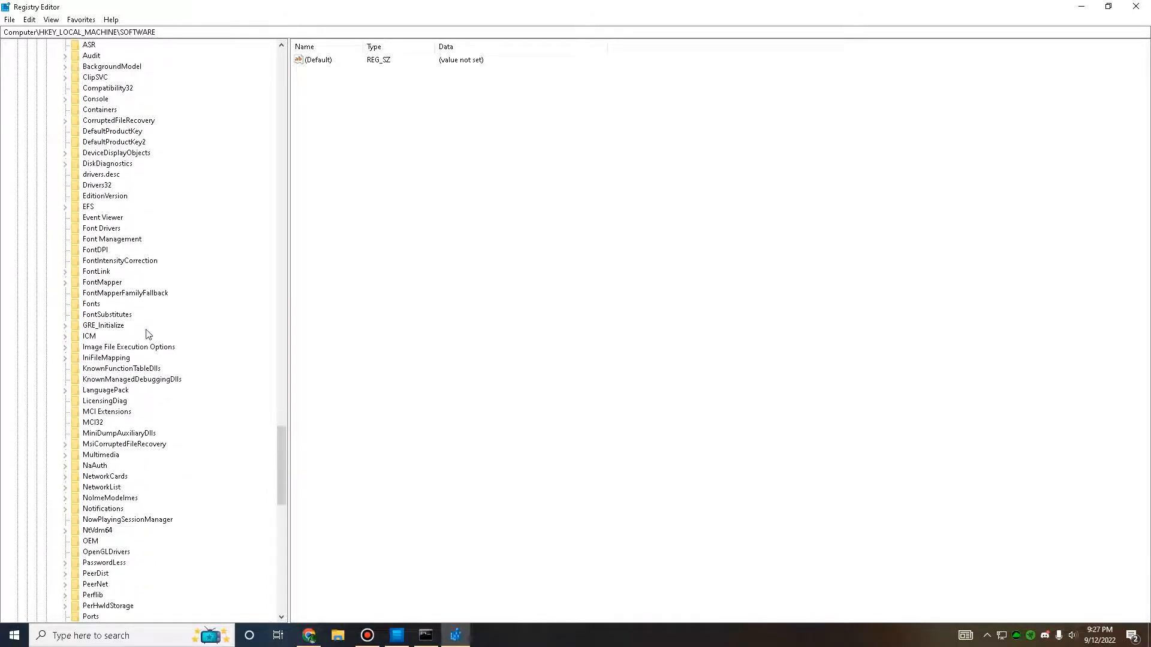
left_click(65, 457)
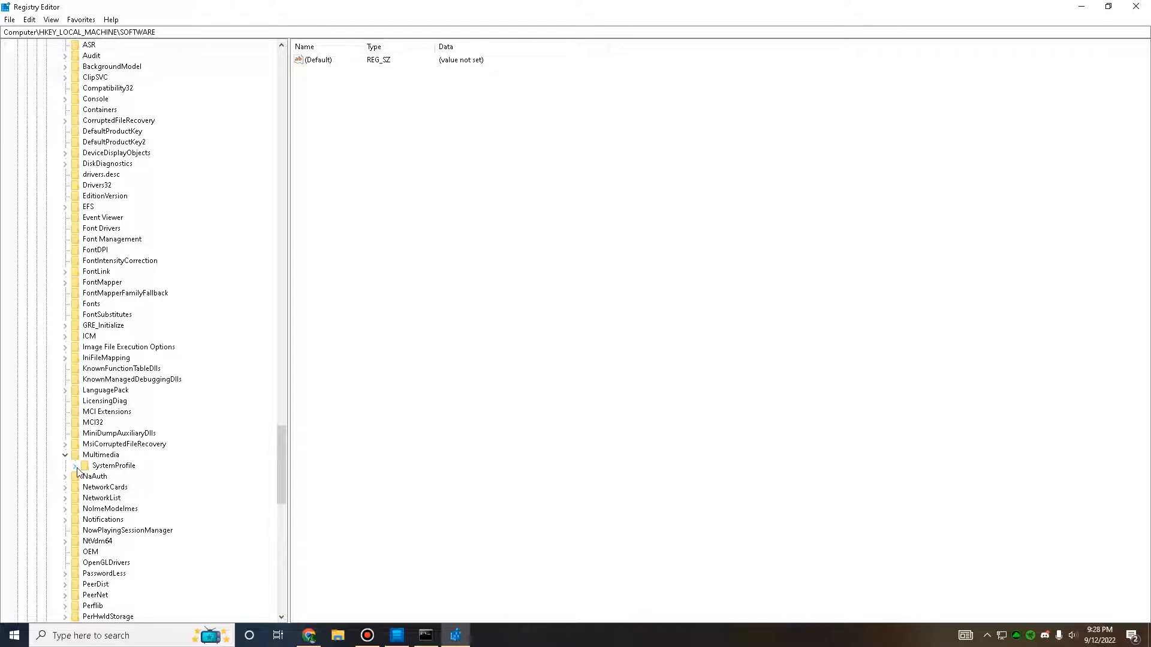
left_click(75, 466)
left_click(89, 469)
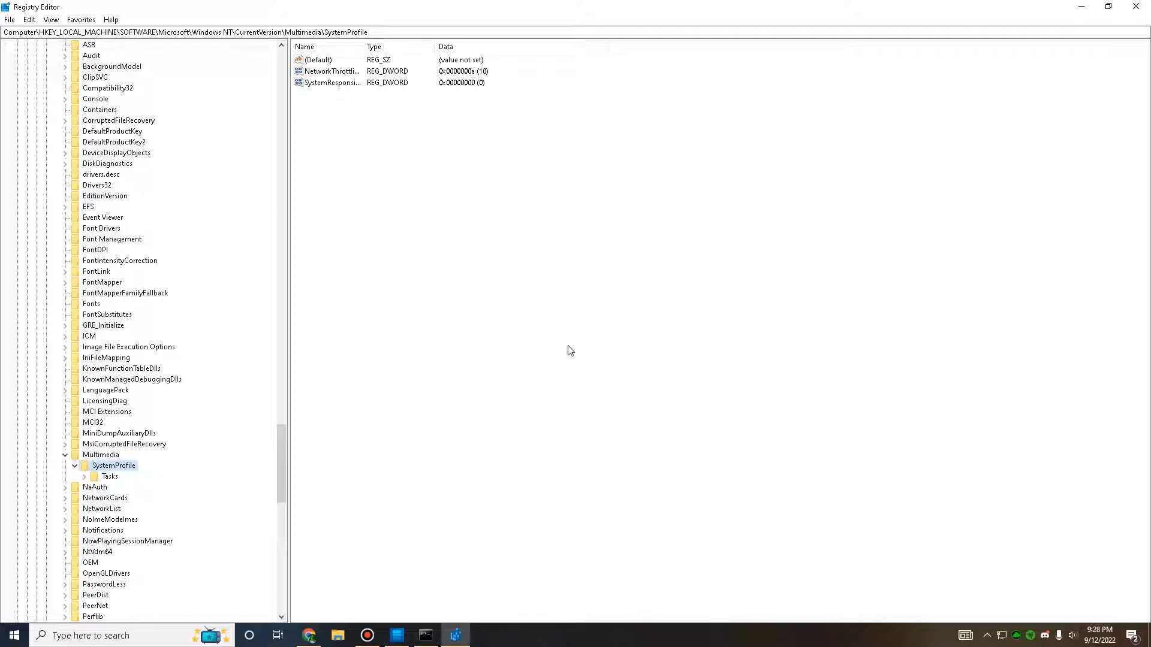
left_click(75, 467)
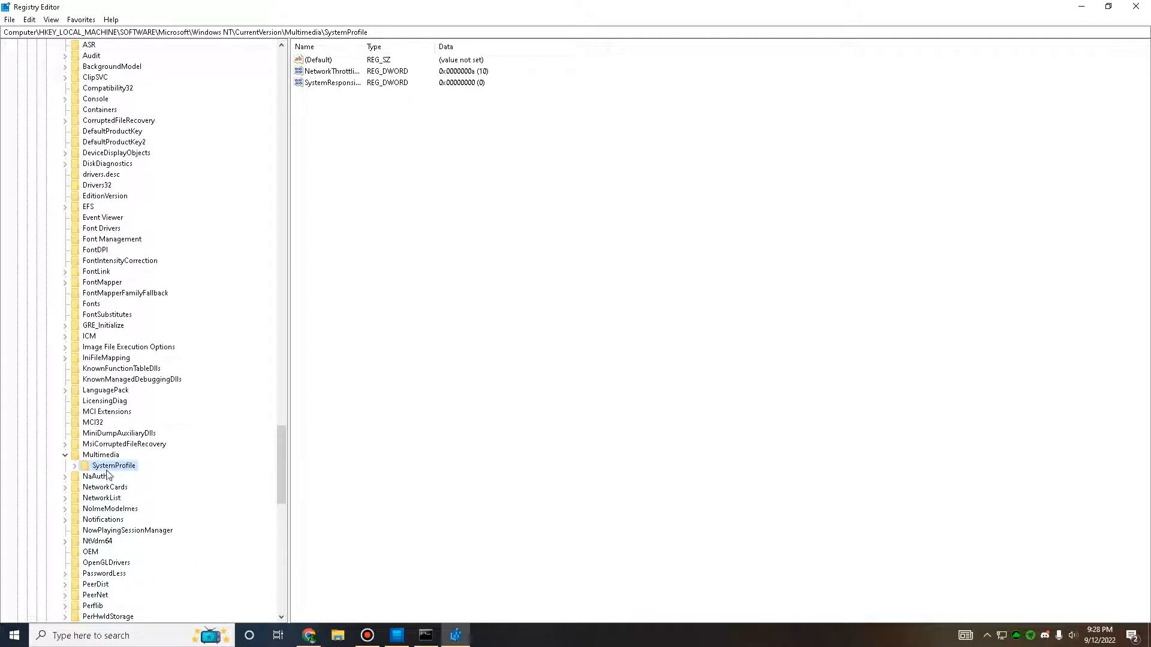
Step: Set the value data of SystemResponsiveness to 0 with the hexadecimal base
right_click(338, 87)
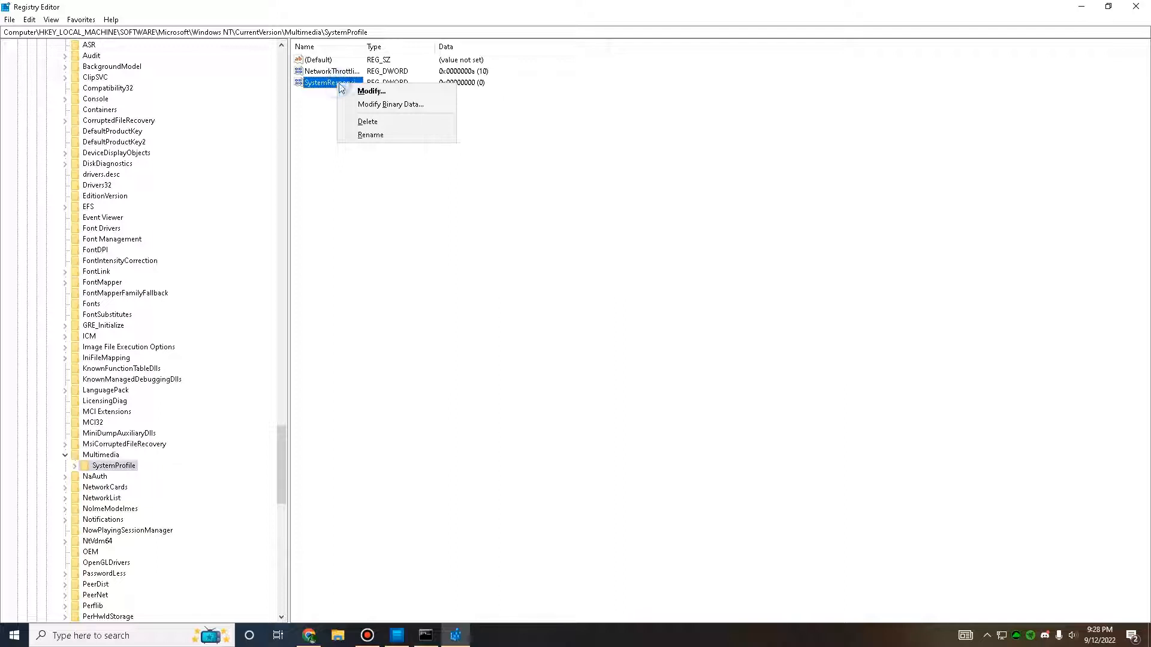
left_click(352, 91)
left_click_drag(133, 64, 420, 127)
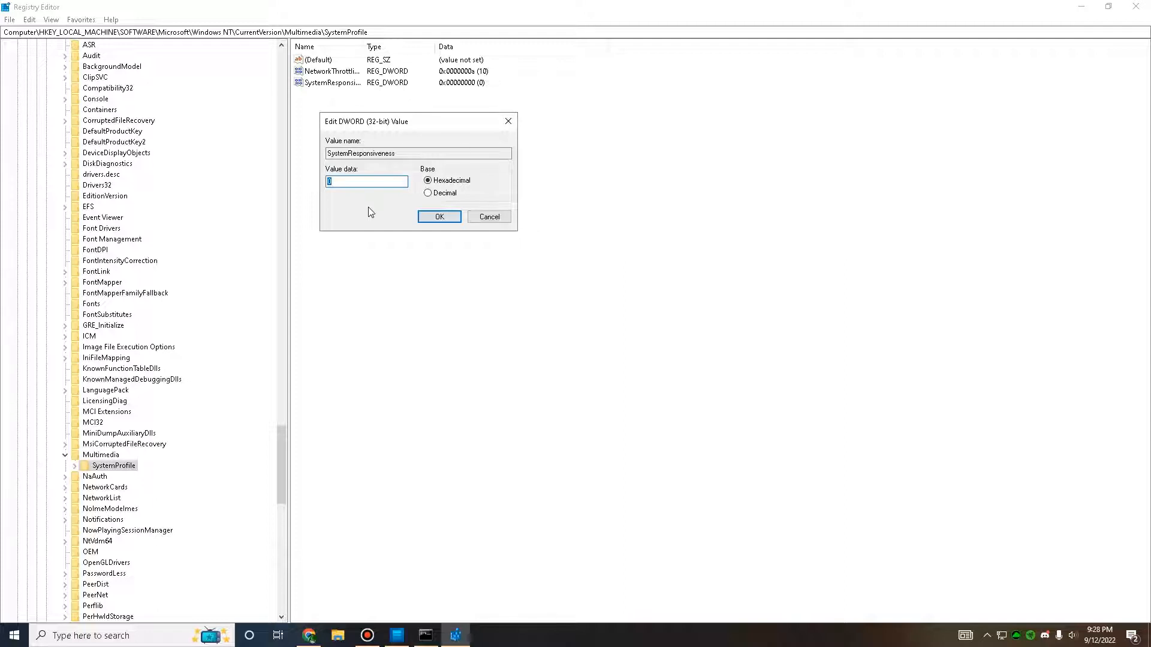
left_click(439, 216)
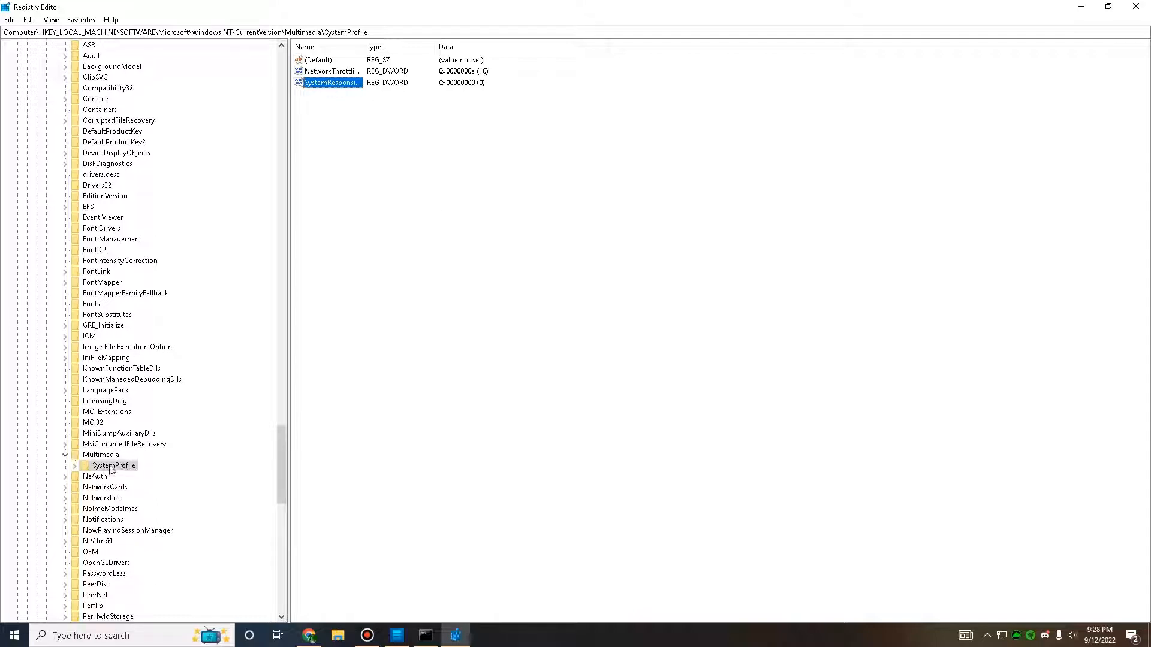
Step: Open the Tasks\Games key under SystemProfile
left_click(74, 465)
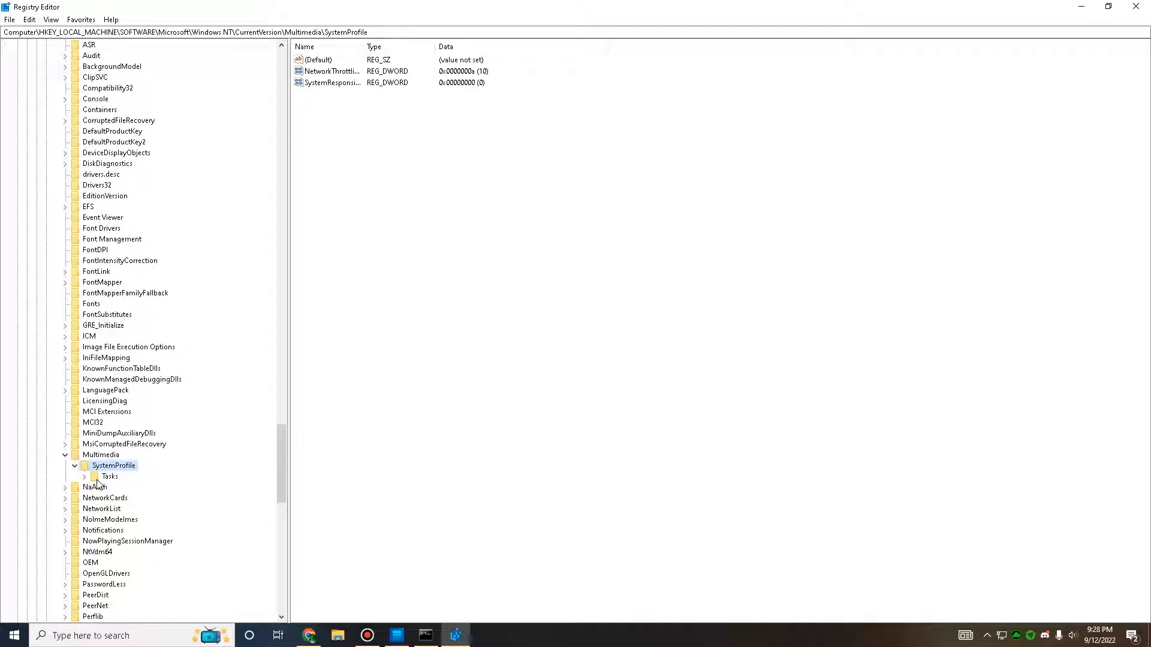
left_click(83, 477)
scroll(190, 450, "down", 3)
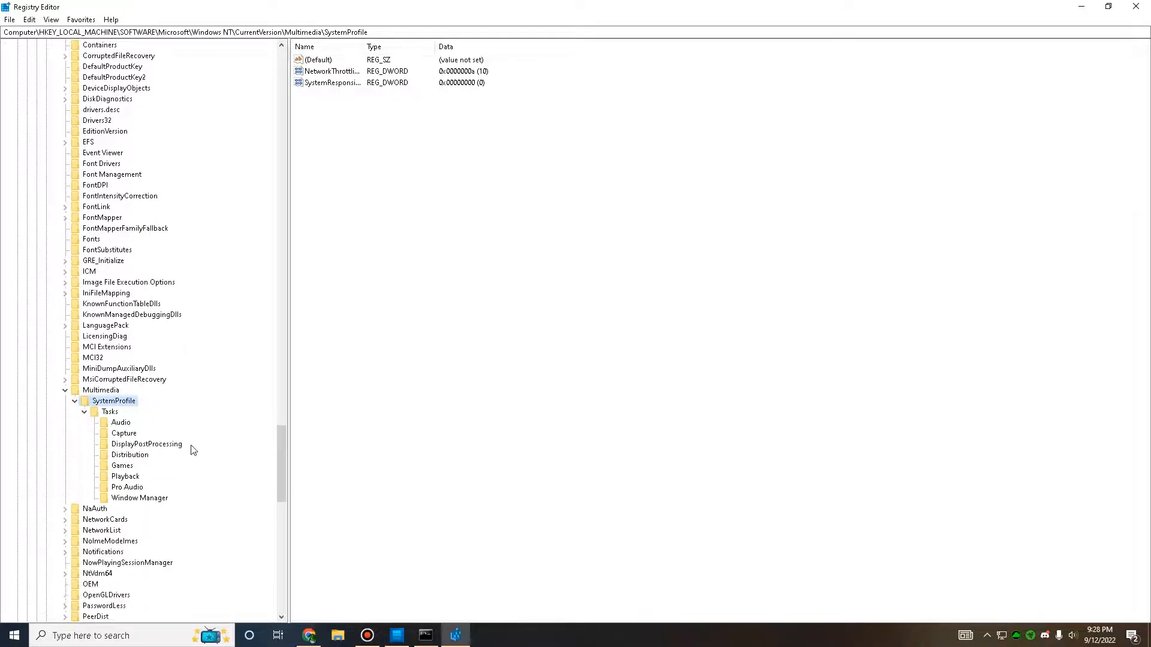
left_click(106, 435)
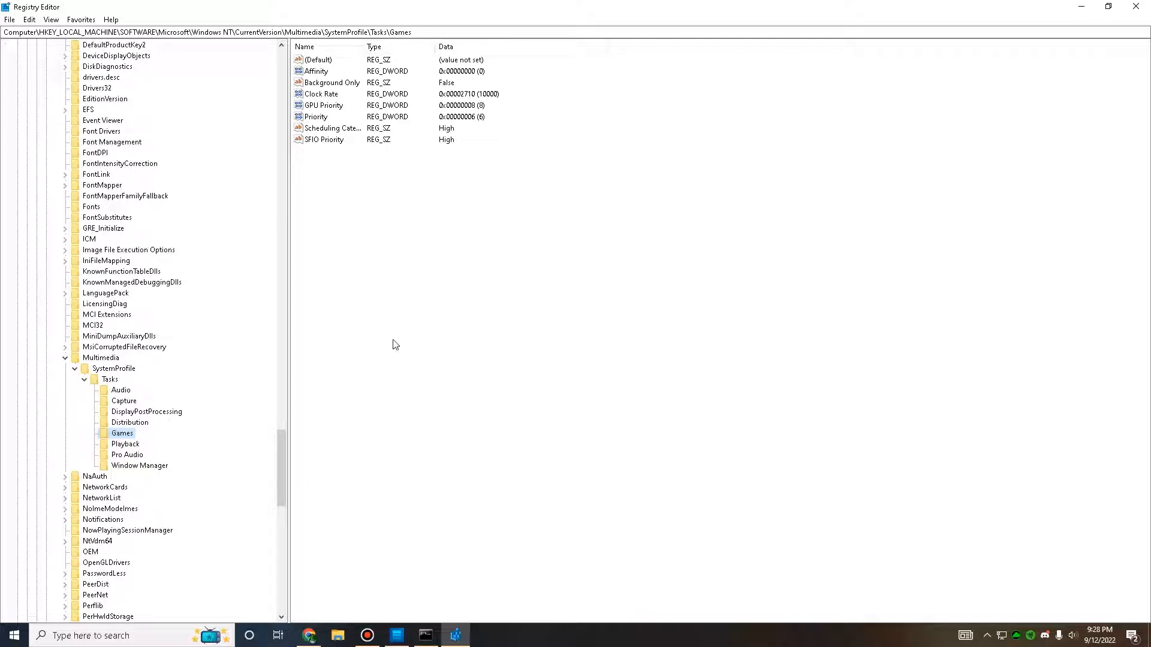
Step: Set the SFIO Priority value of the Games key to High
right_click(323, 142)
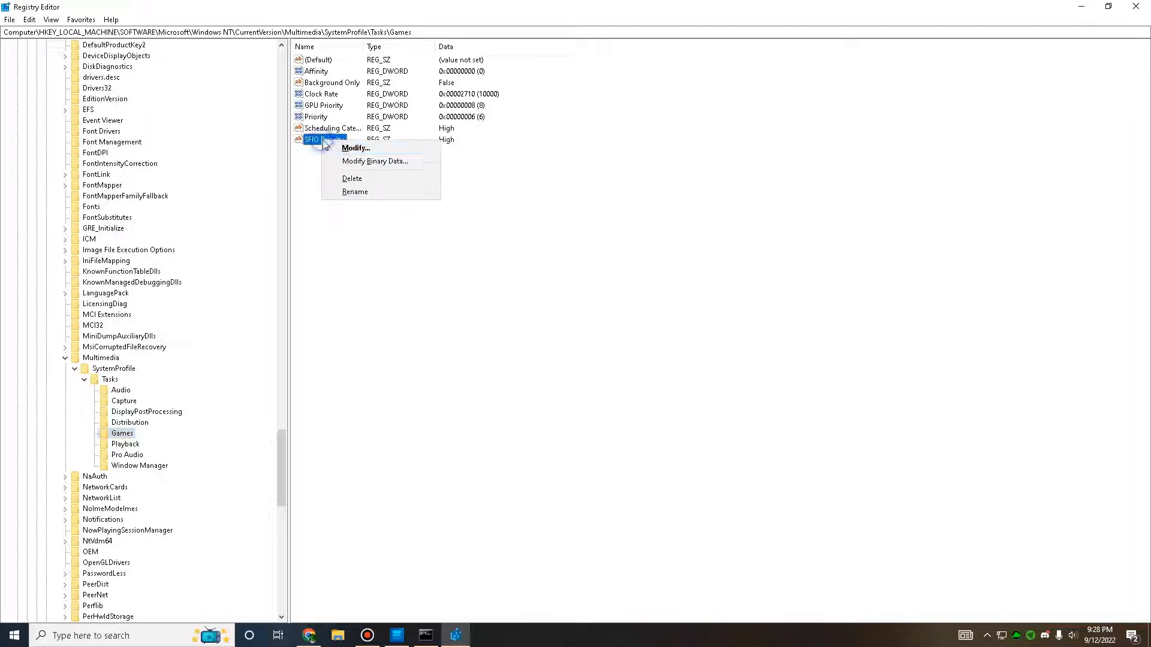
left_click(343, 147)
left_click_drag(184, 73, 514, 243)
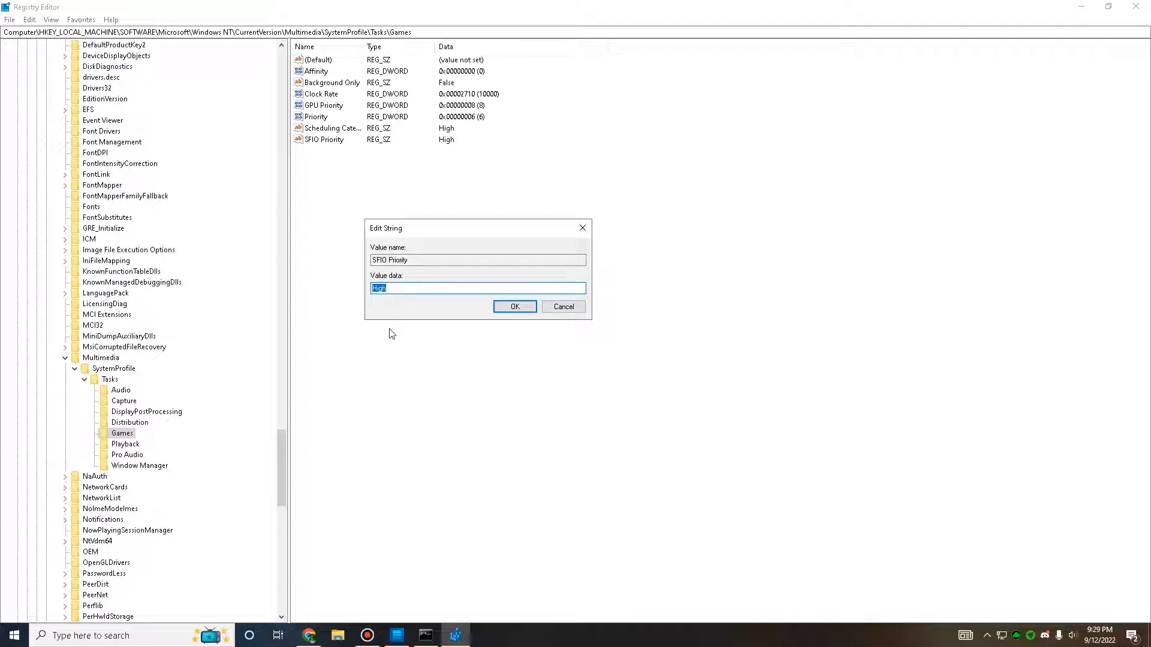
type("H")
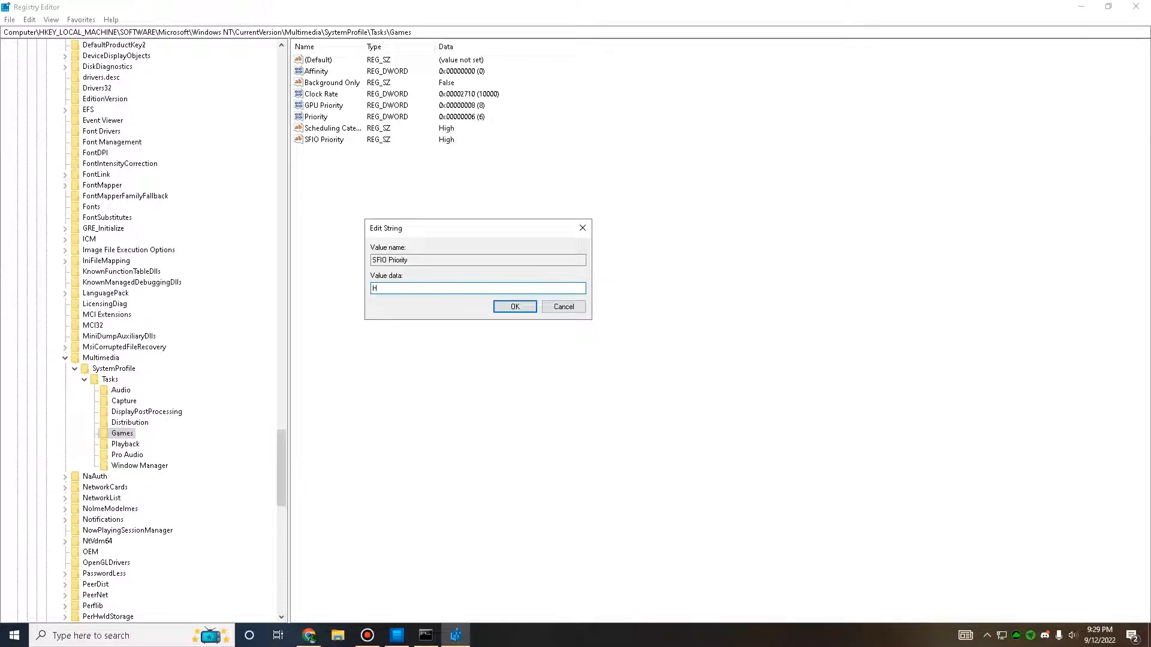
left_click(515, 306)
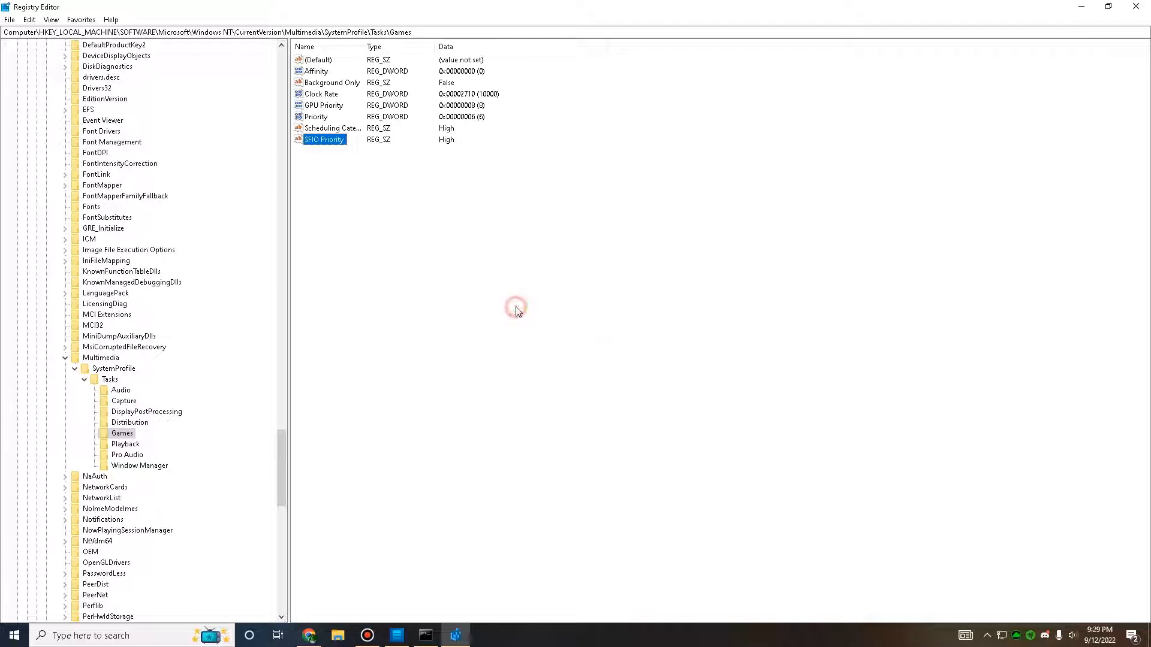
Step: Set the Scheduling Category value of the Games key to High
left_click(324, 129)
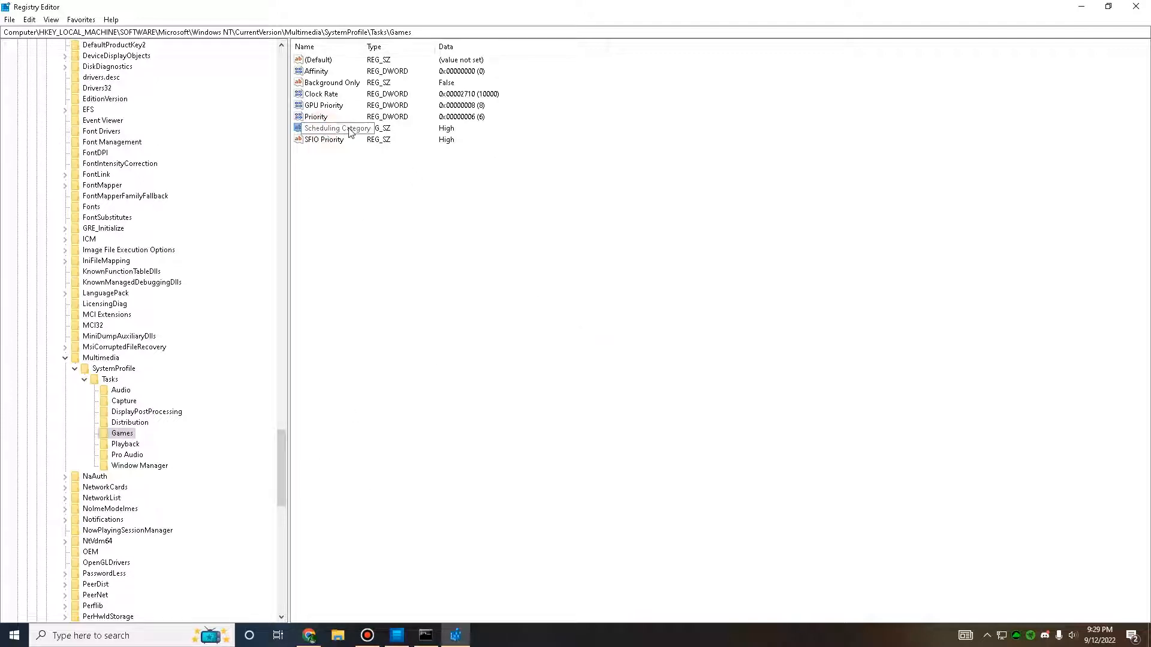
right_click(326, 129)
left_click(348, 135)
left_click_drag(167, 59, 436, 223)
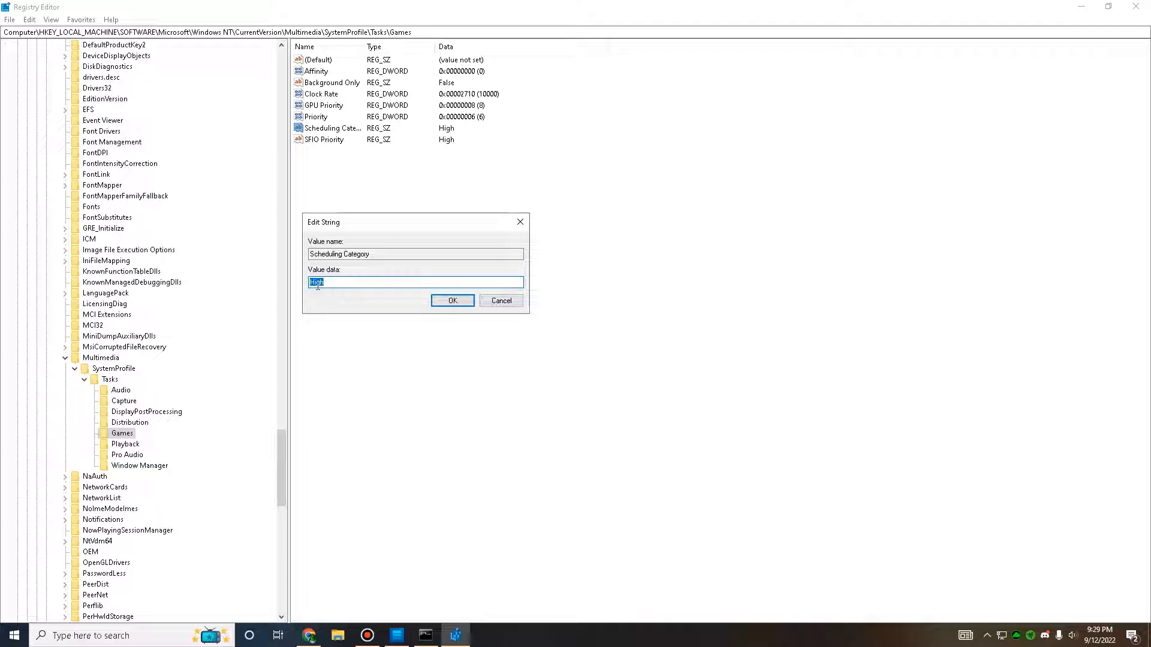
left_click(453, 300)
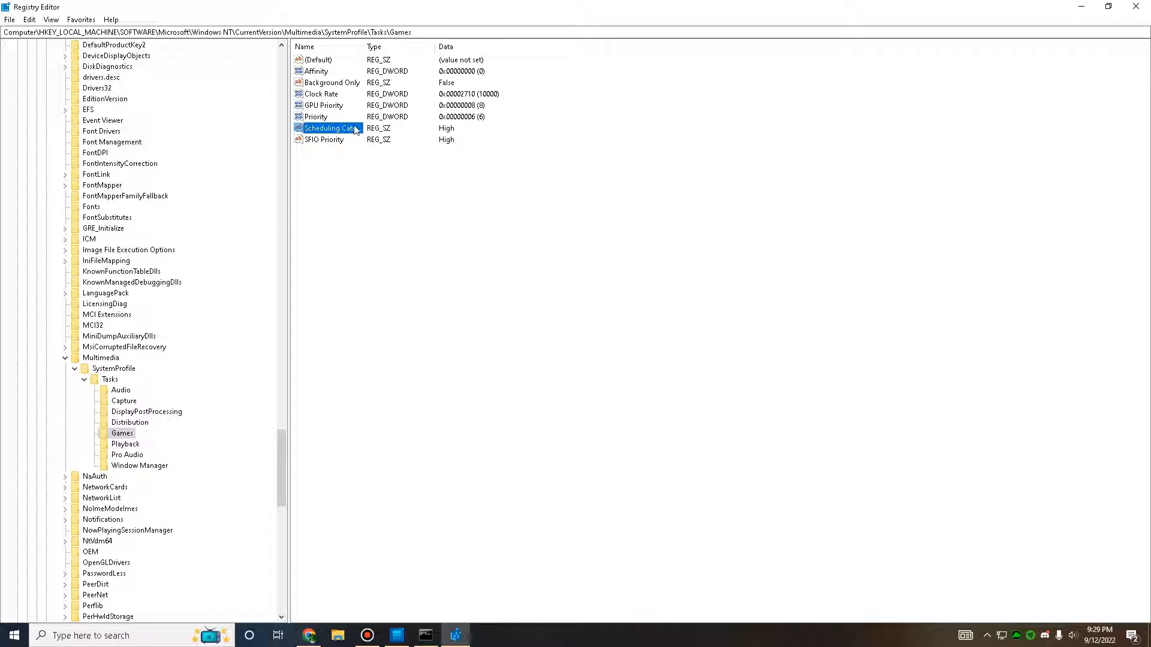
Step: Set the Priority value of the Games key to 6 with the hexadecimal base
left_click(316, 118)
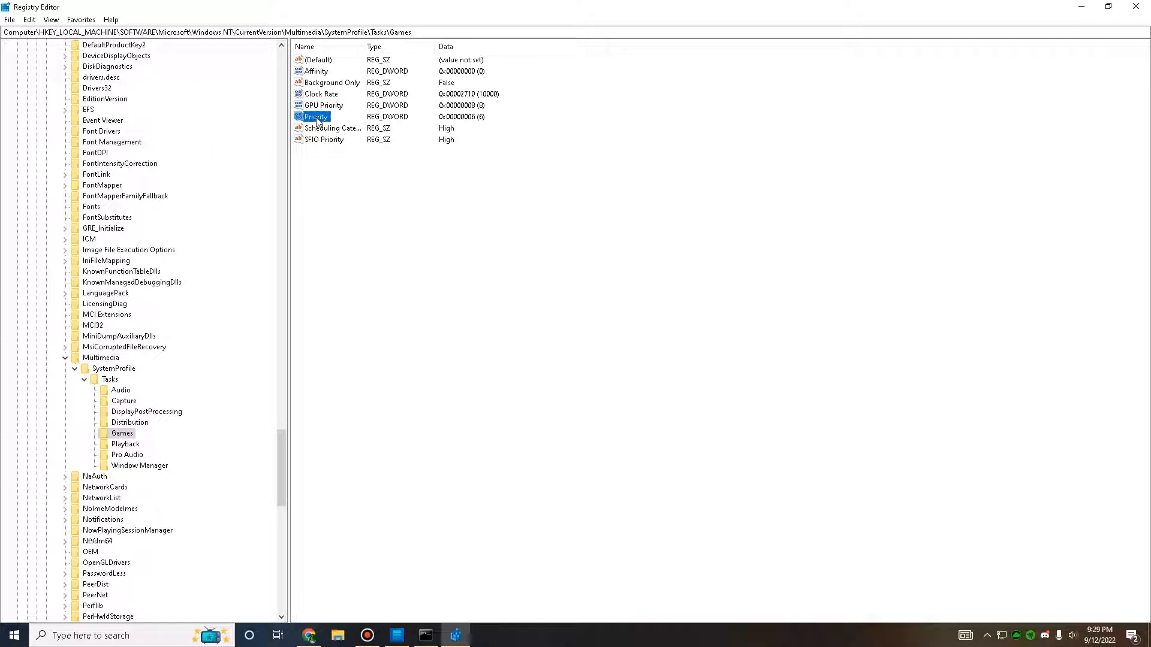
right_click(316, 120)
left_click(335, 126)
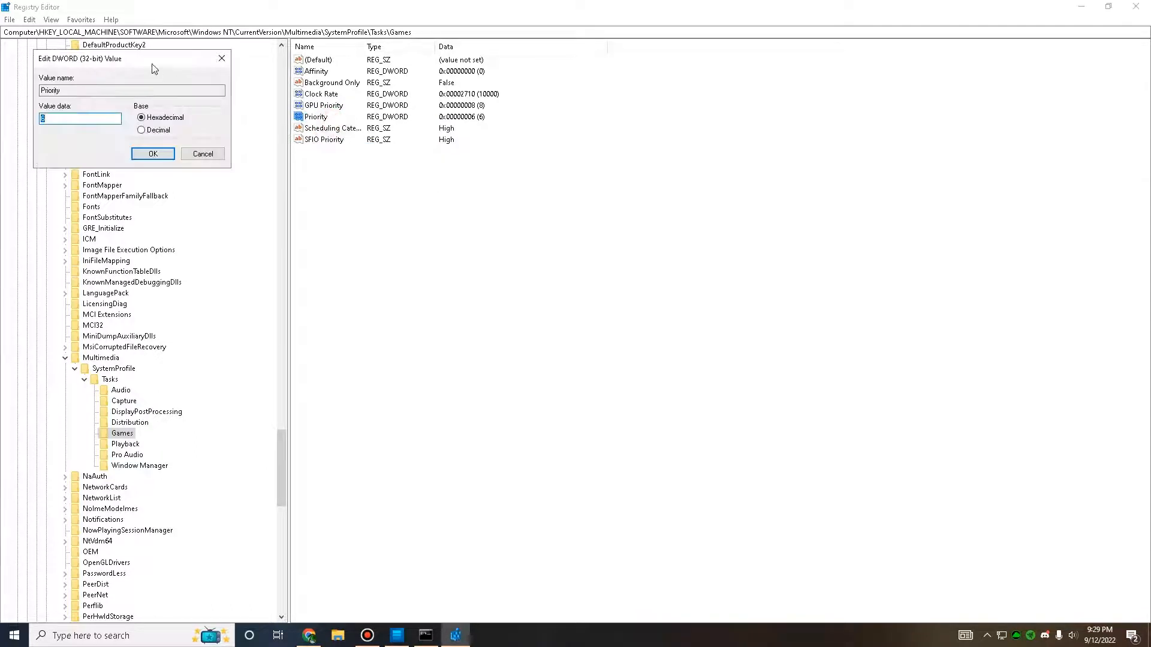
left_click_drag(152, 63, 488, 188)
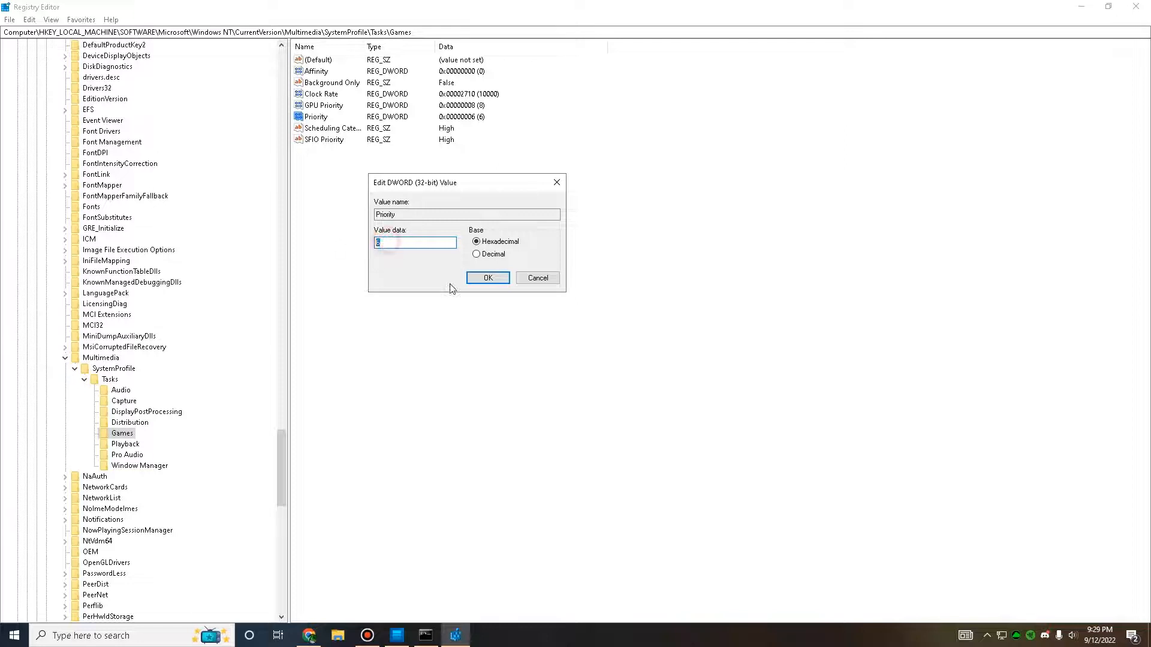
left_click(488, 278)
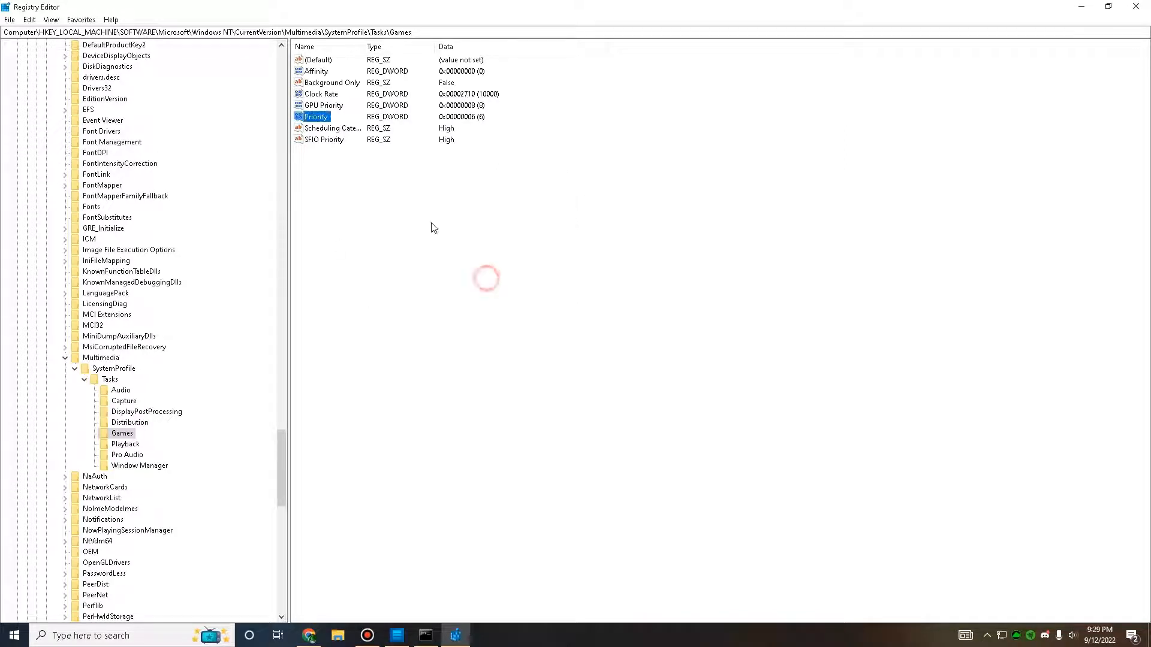
Step: Set the GPU Priority value of the Games key to 8 with the hexadecimal base
left_click(334, 108)
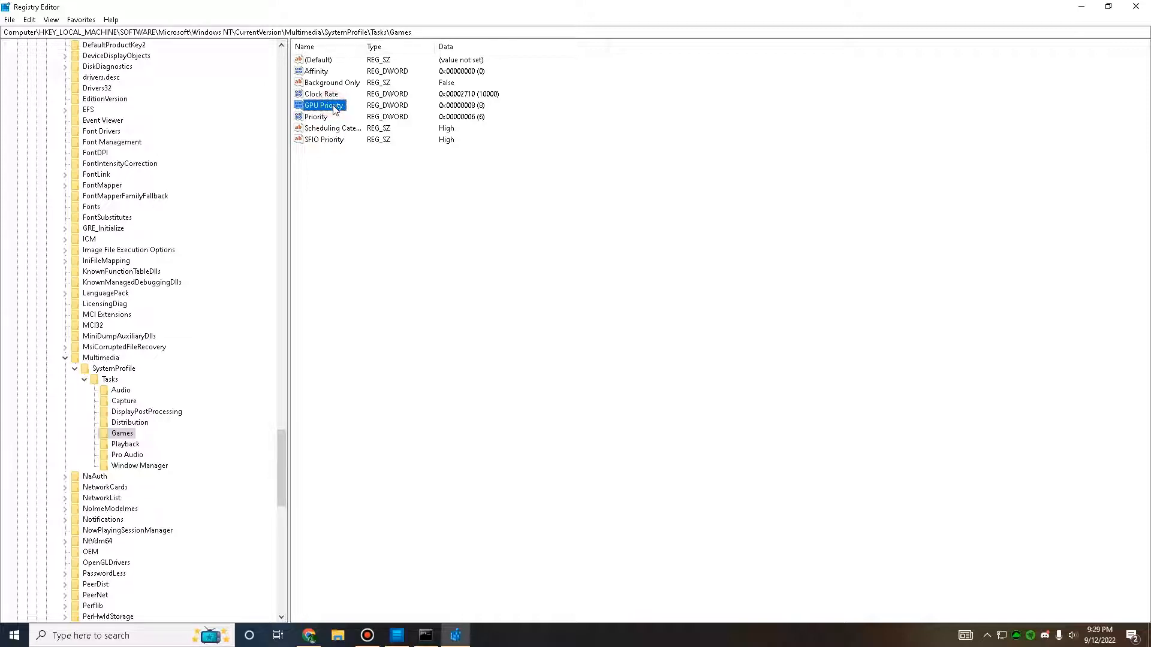
right_click(334, 107)
left_click(359, 114)
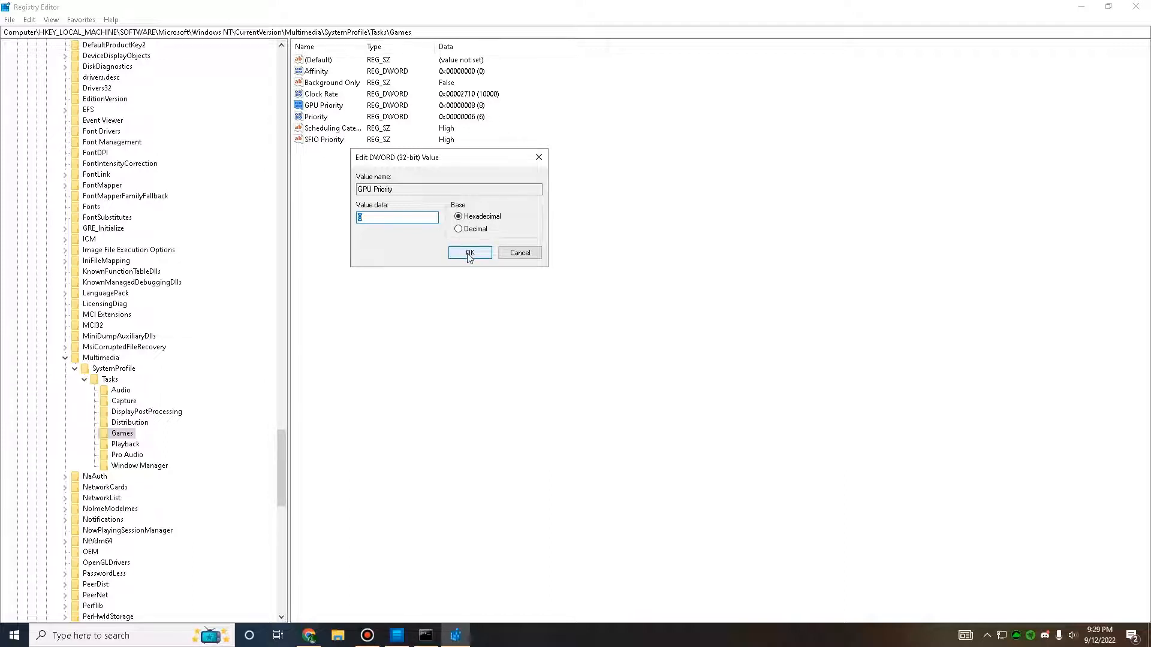
left_click(469, 253)
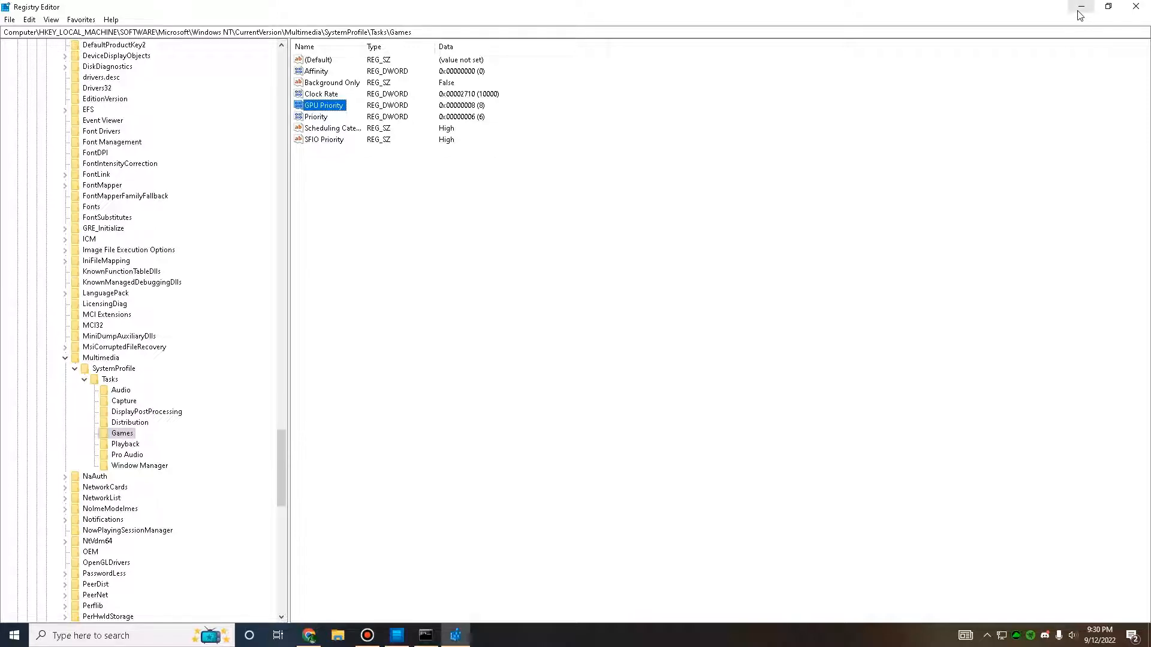
Step: Close the Registry Editor and minimize the Command Prompt window running the system scan
left_click(1137, 7)
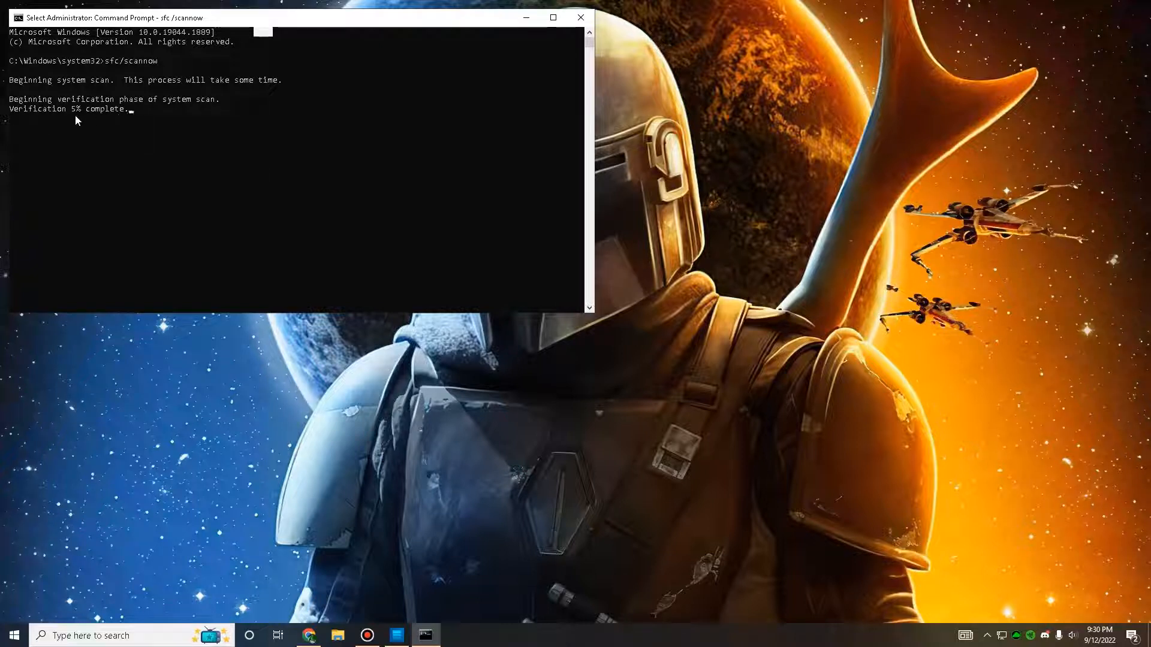
left_click_drag(390, 20, 398, 47)
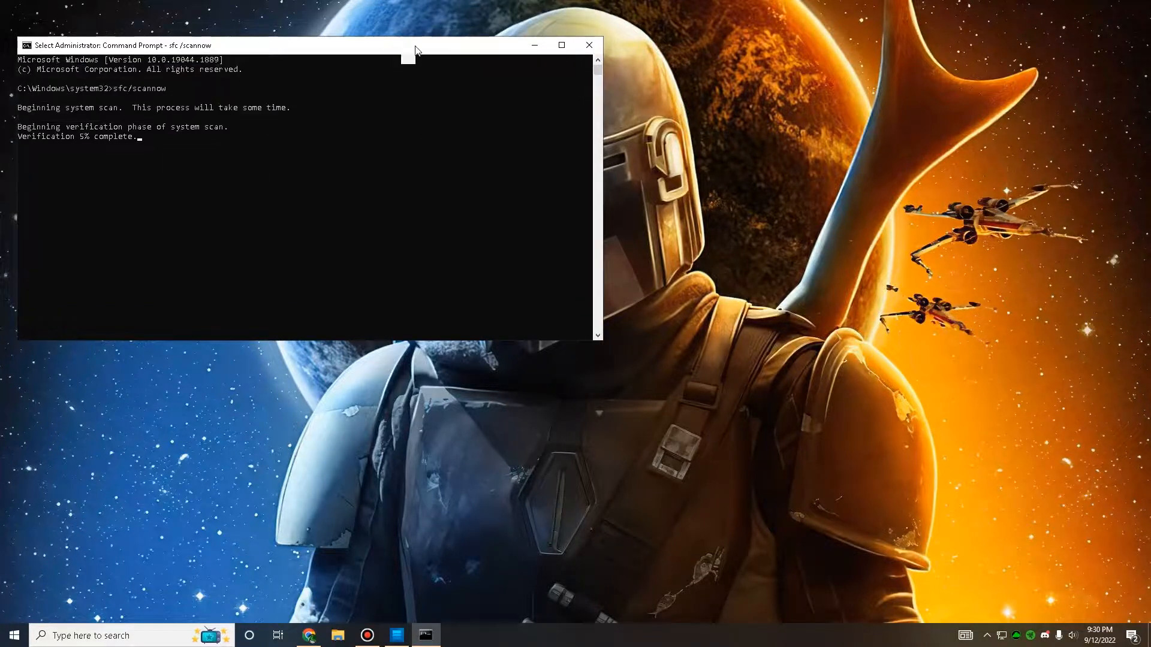
left_click(534, 45)
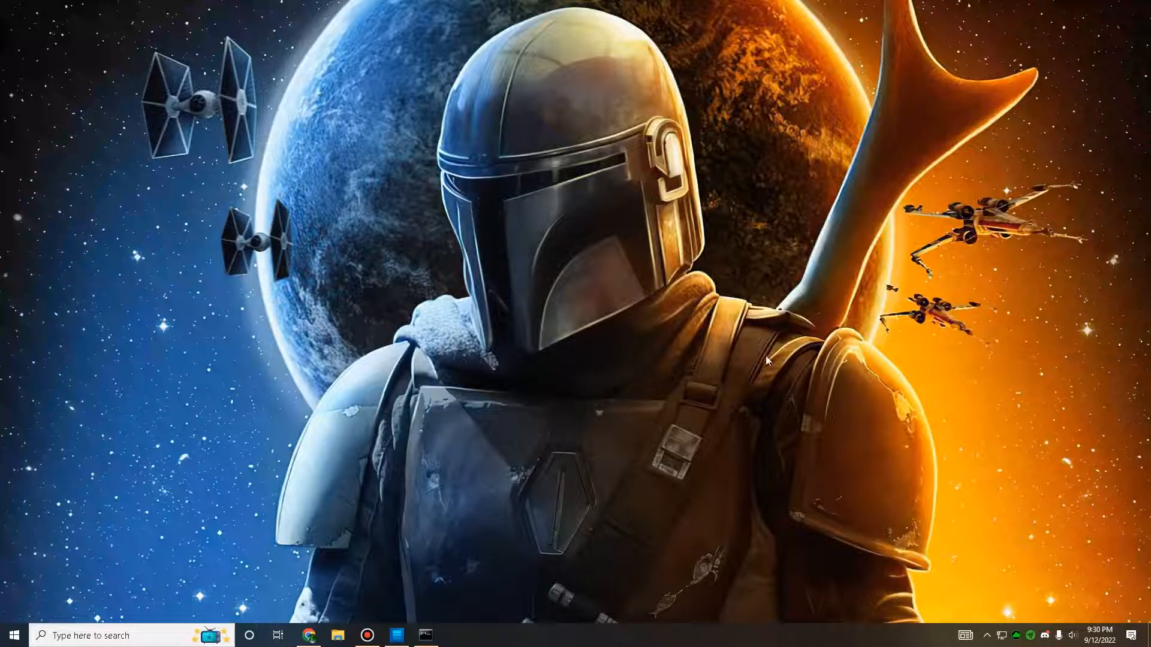
Step: Find and open GeForce Experience
left_click(222, 634)
type("g")
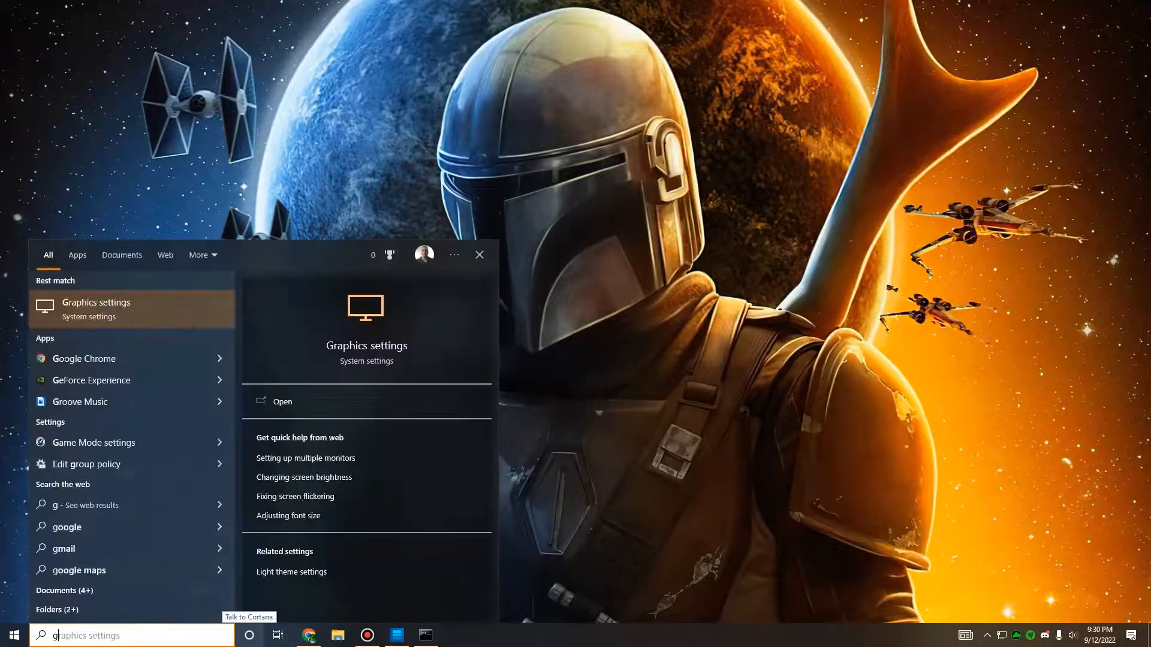
left_click(133, 386)
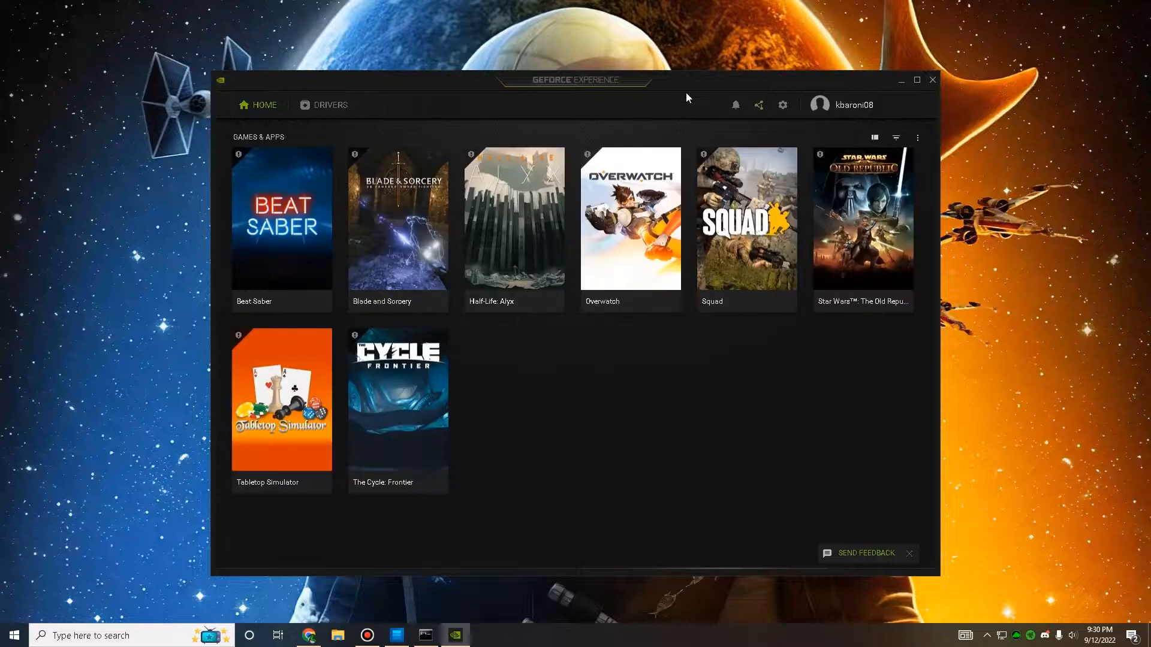
Step: Check for GeForce Game Ready driver updates, read the driver details and close GeForce Experience
left_click(317, 112)
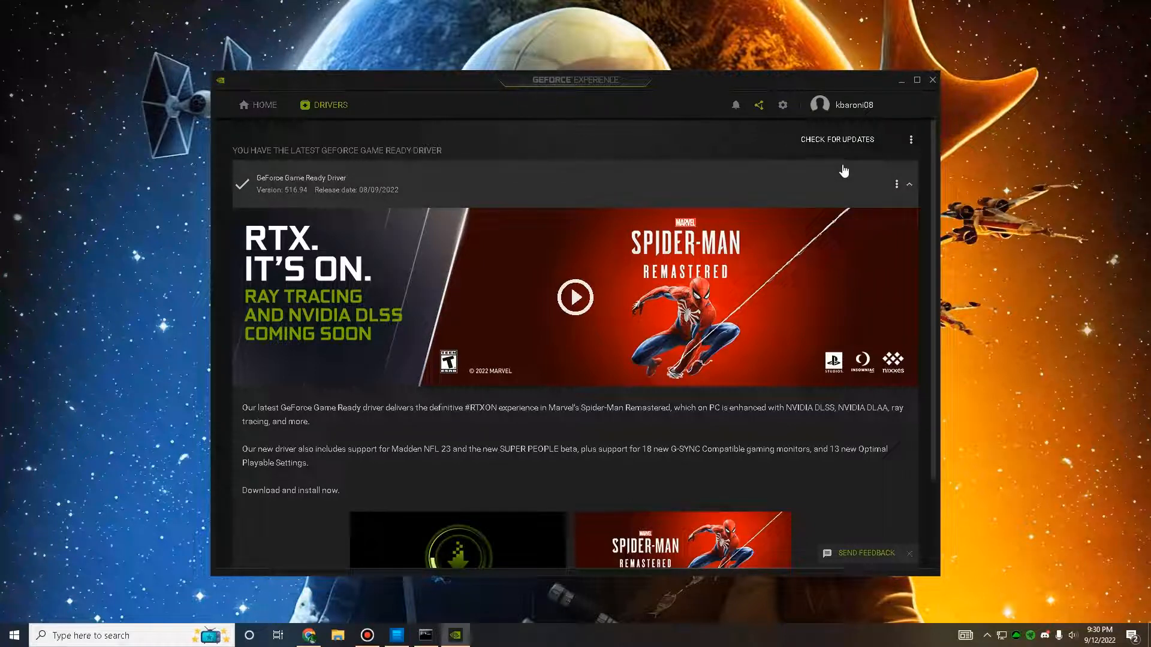
left_click(825, 144)
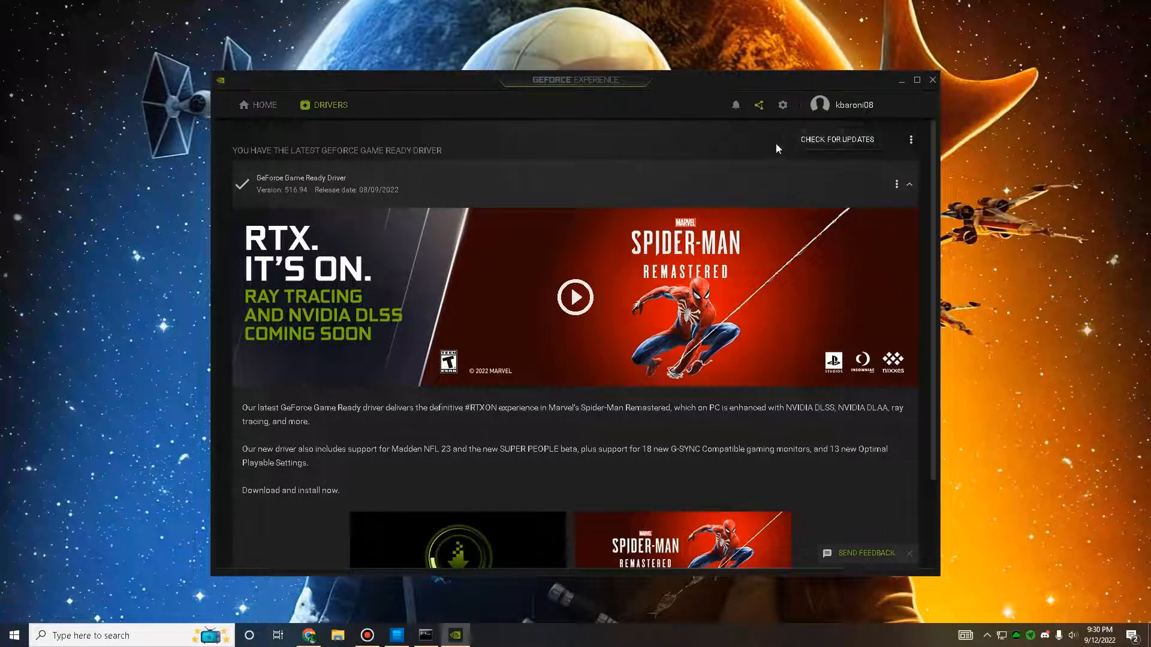
scroll(757, 214, "down", 2)
scroll(760, 211, "up", 2)
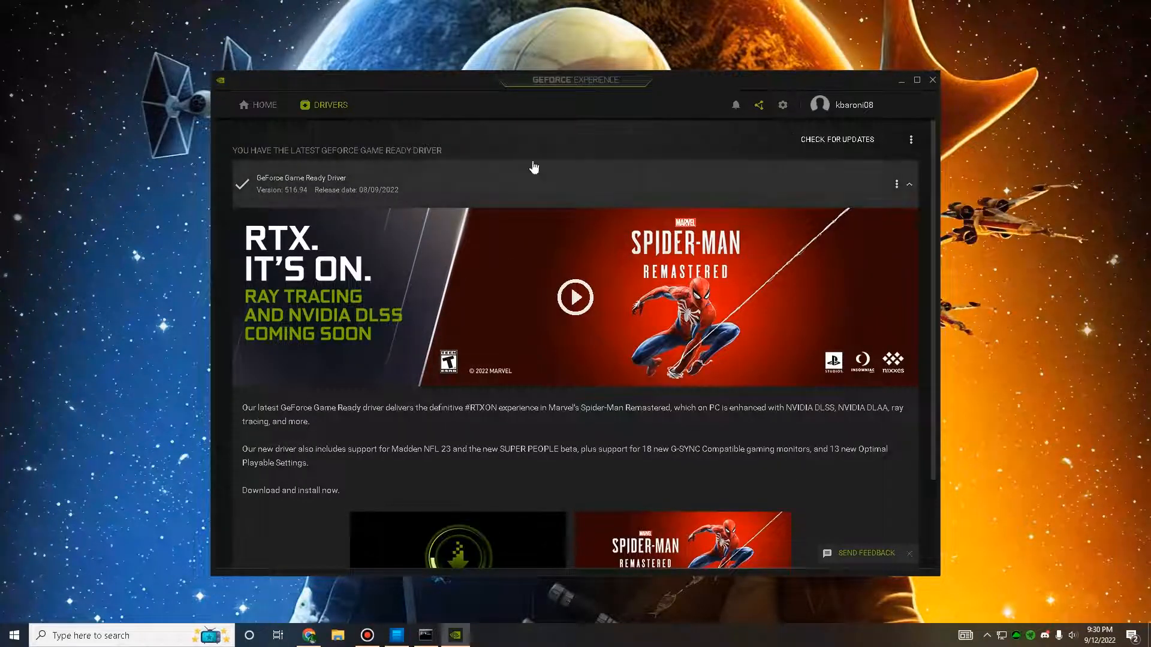
scroll(815, 177, "down", 2)
scroll(836, 162, "up", 2)
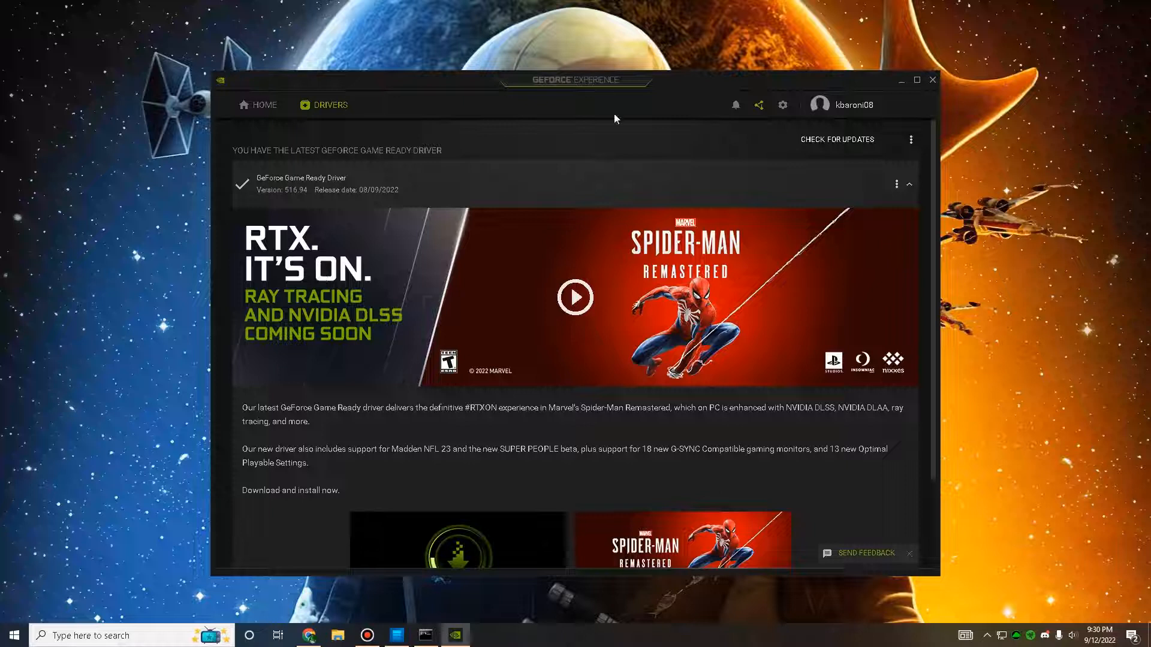
left_click(932, 81)
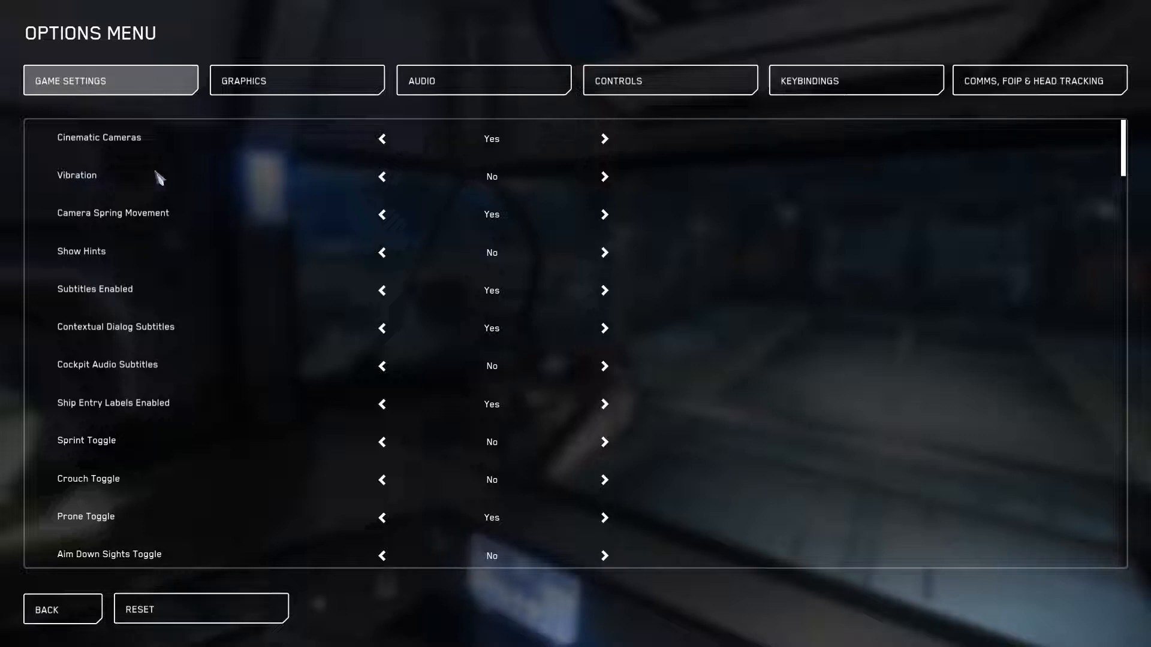
Step: Review the options under Game Settings and Graphics in the game's options menu
scroll(616, 174, "down", 15)
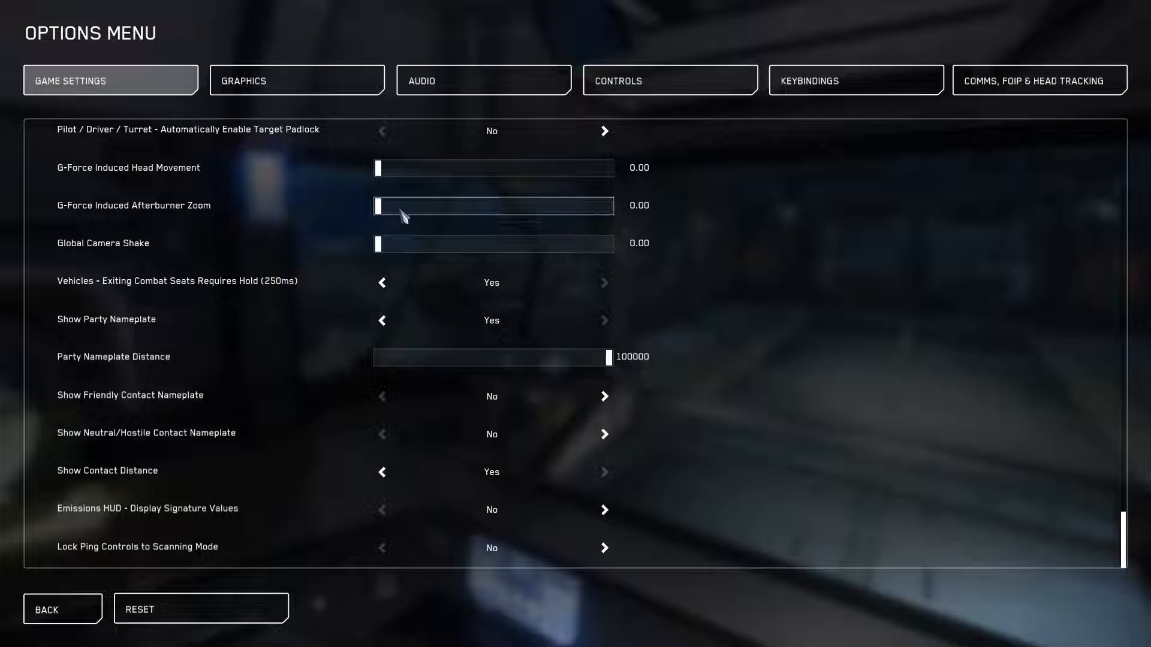
left_click(245, 83)
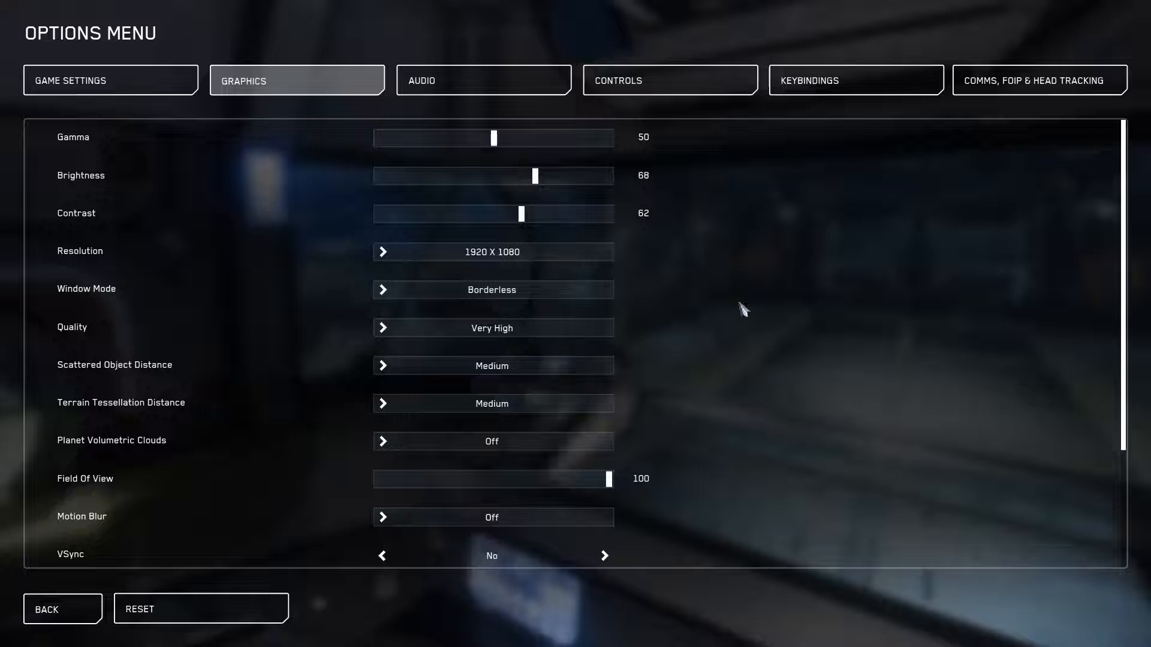
scroll(742, 308, "down", 2)
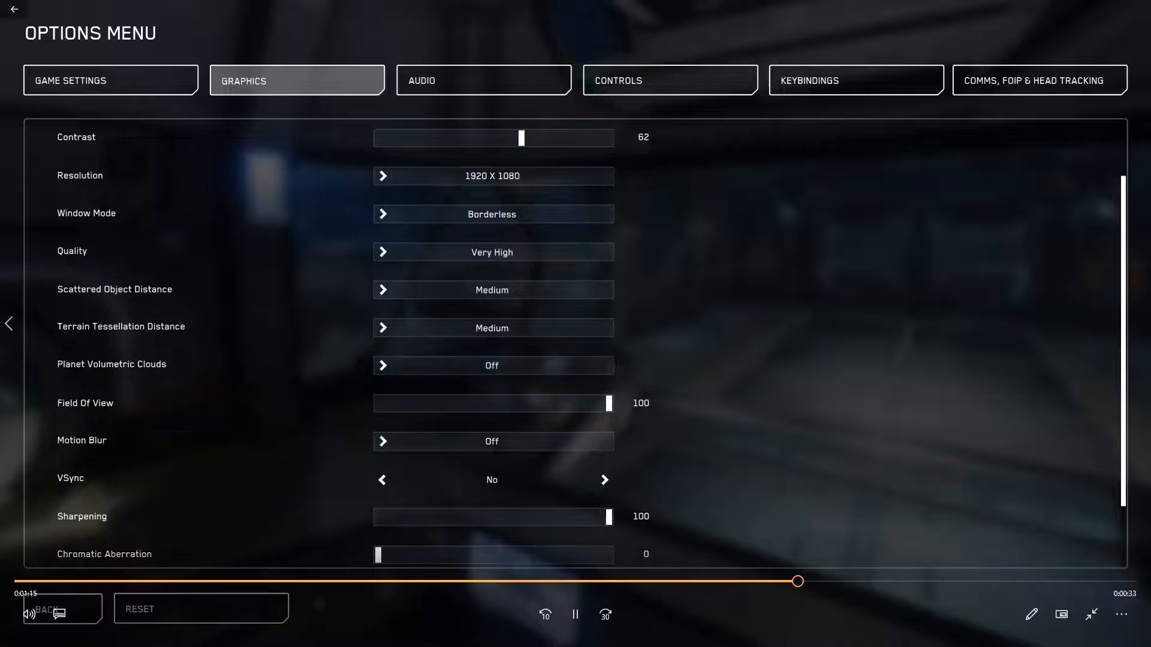
Step: Review the options menu recording through to its end, pausing where needed, and close the video player
left_click(576, 618)
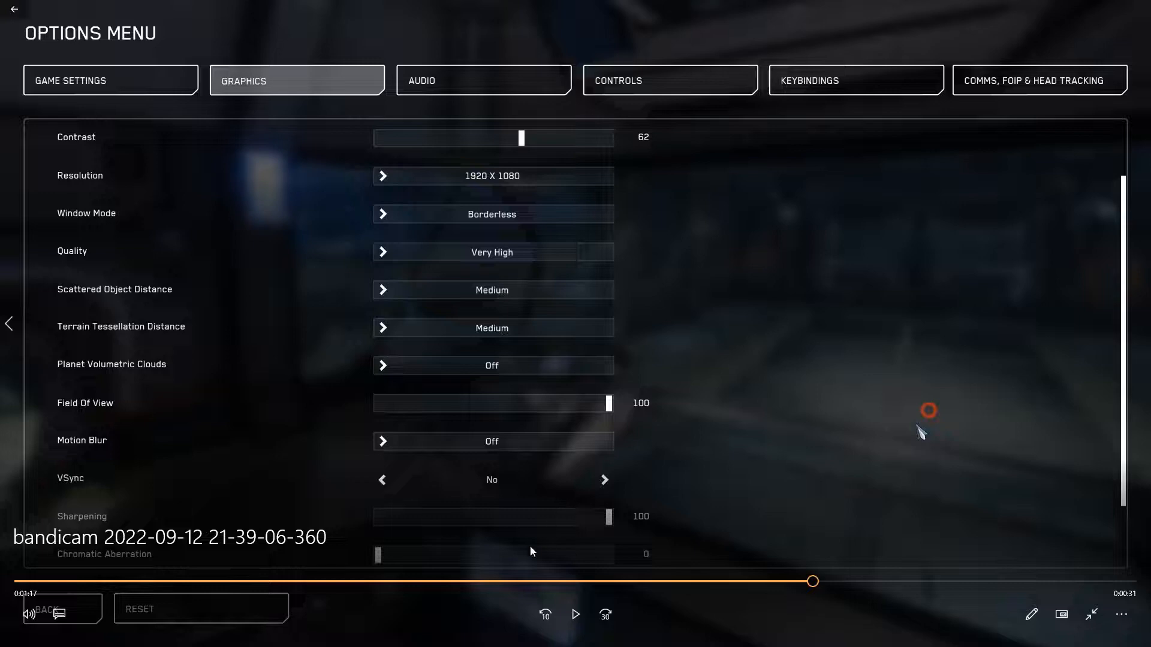
left_click(576, 614)
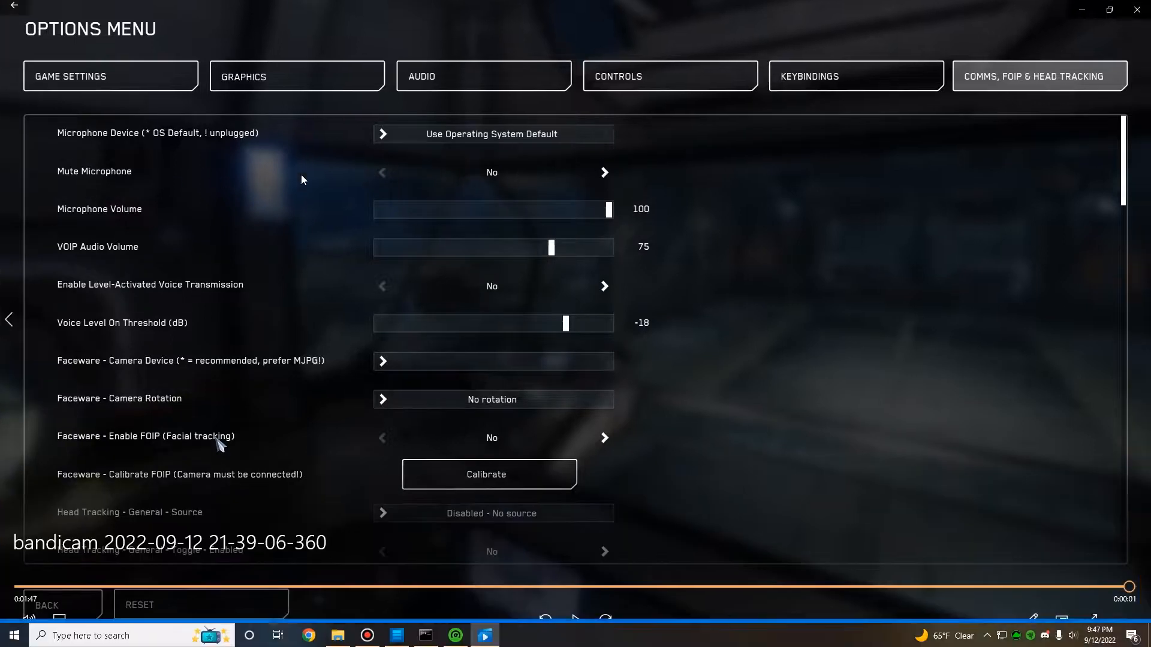
left_click(579, 593)
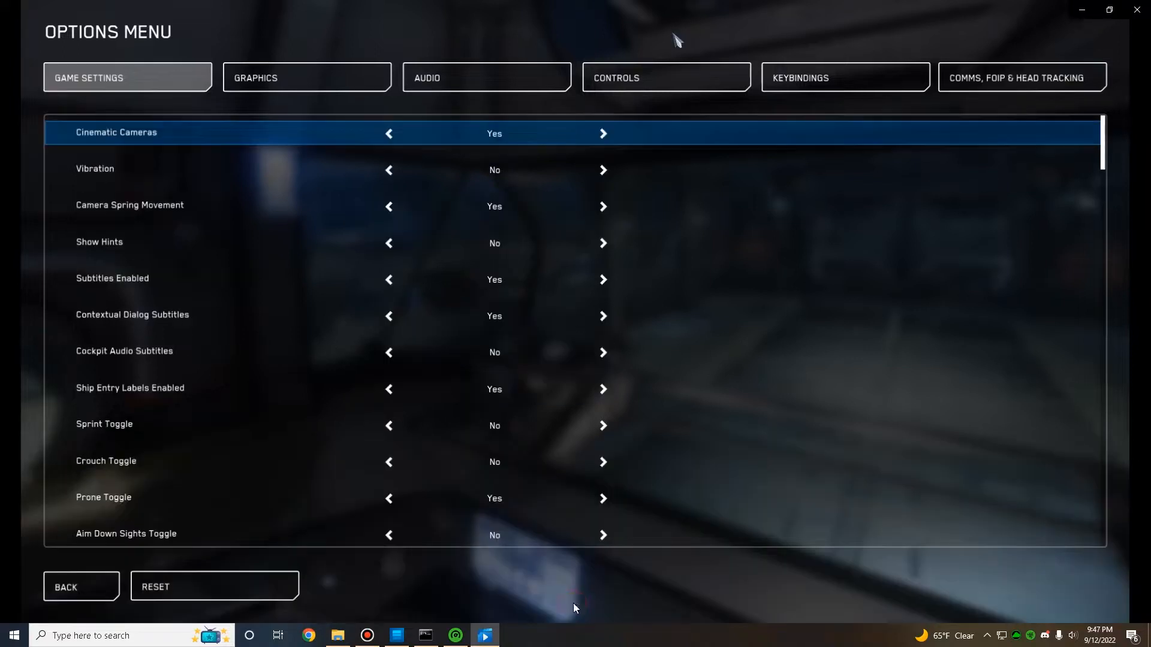
left_click(578, 590)
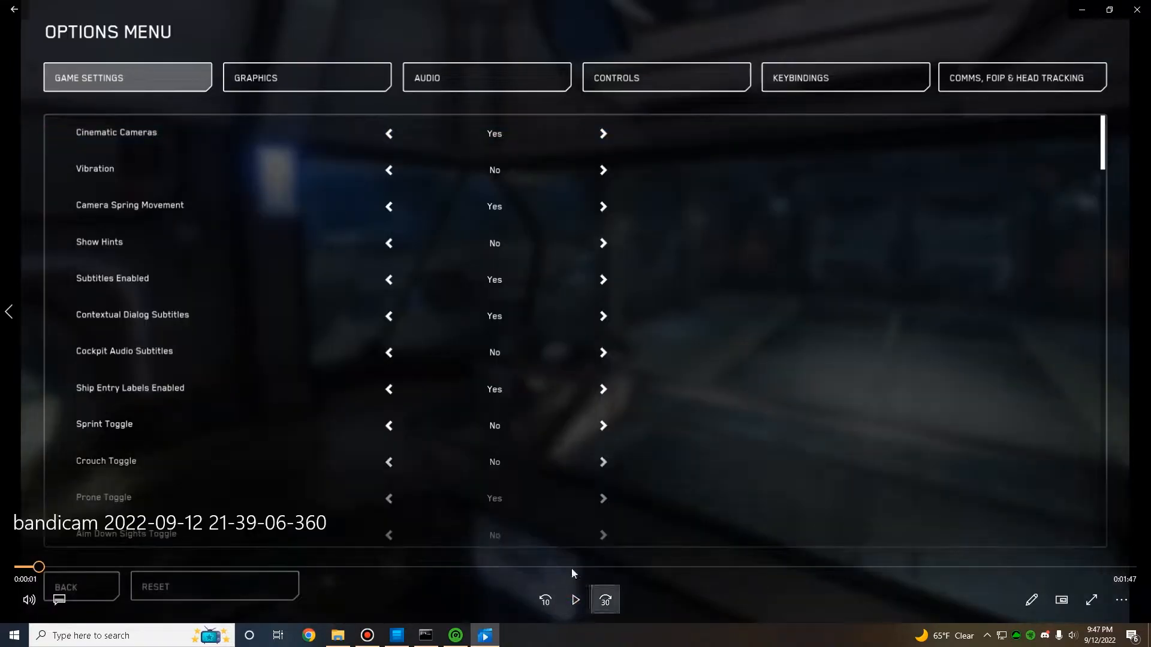
left_click_drag(48, 568, 1123, 583)
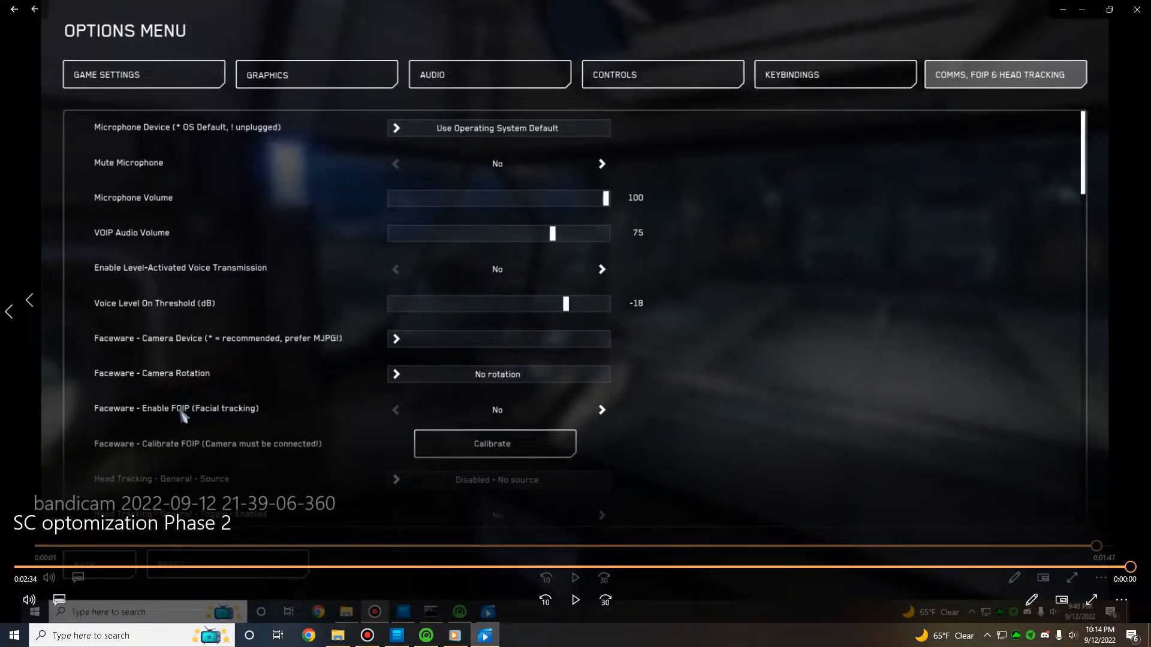
key("alt+F4")
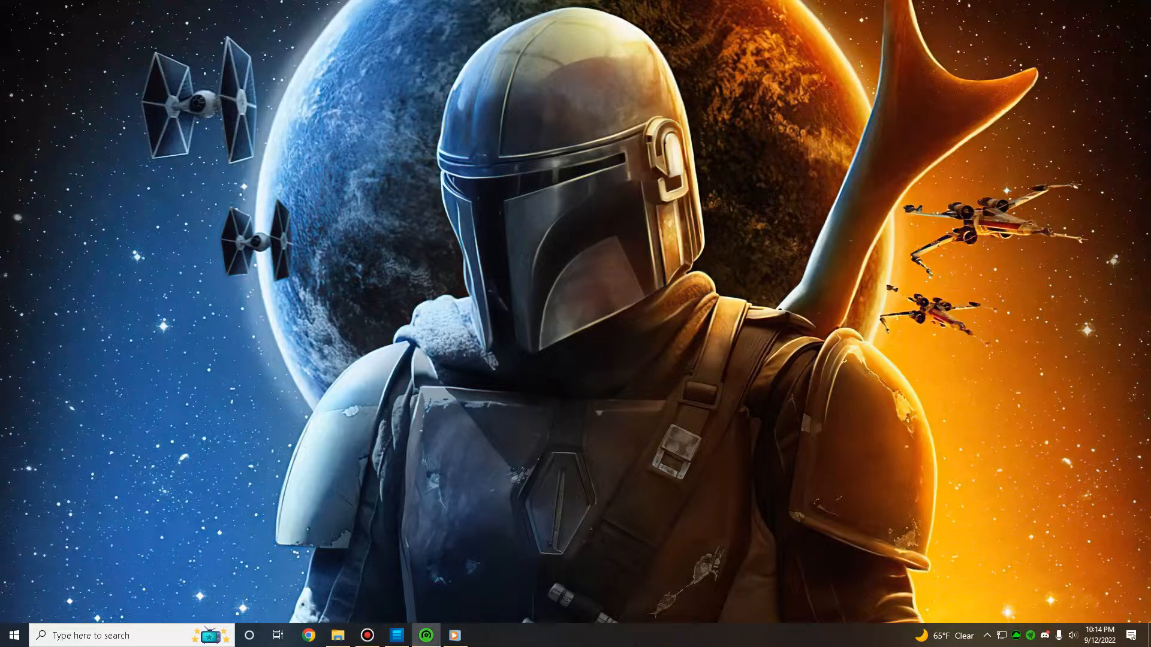
Step: Bring the Razer Cortex window and its desktop shortcut onto the main display and dismiss the advertisement banner
left_click_drag(1150, 63, 876, 58)
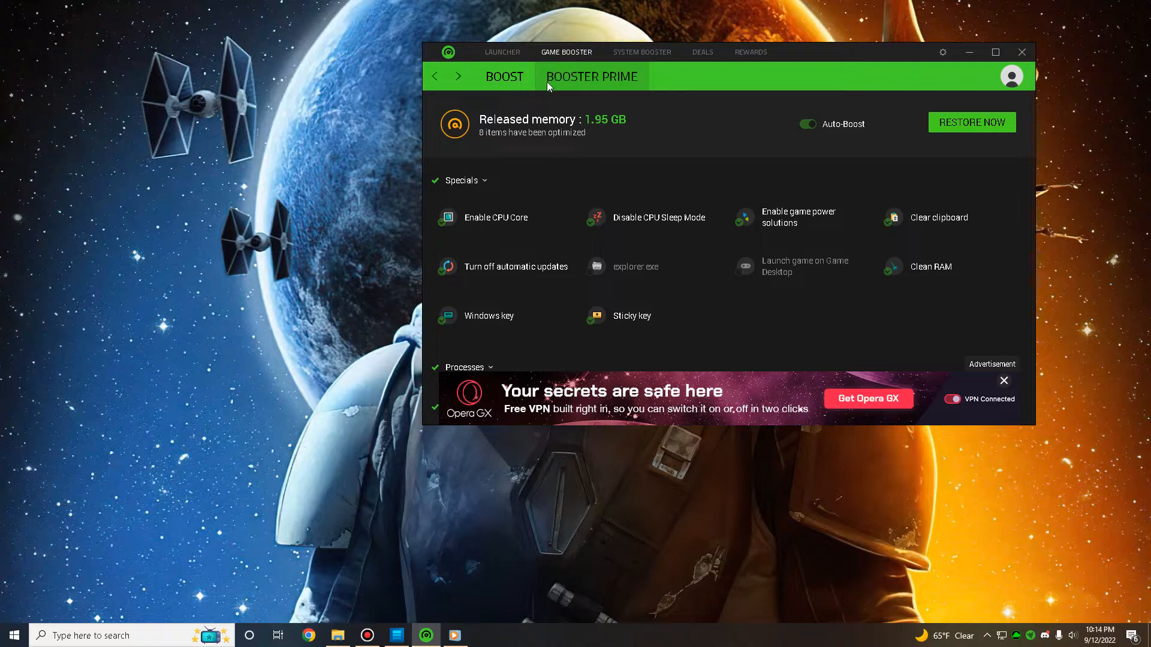
left_click(1004, 380)
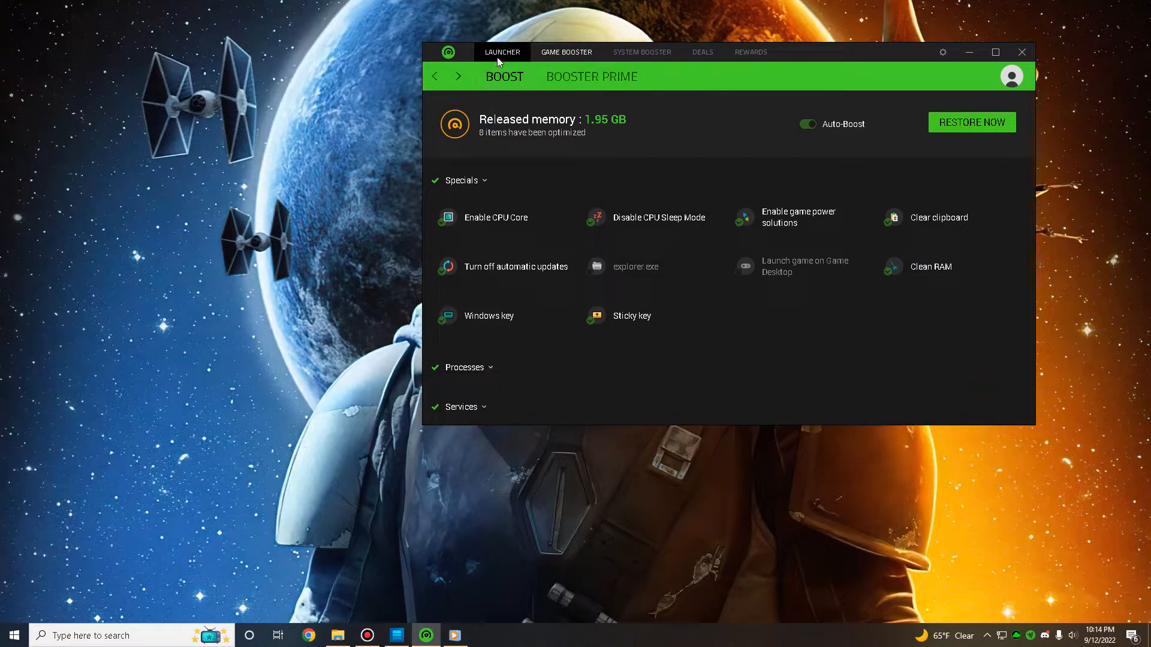
left_click_drag(1149, 134, 339, 91)
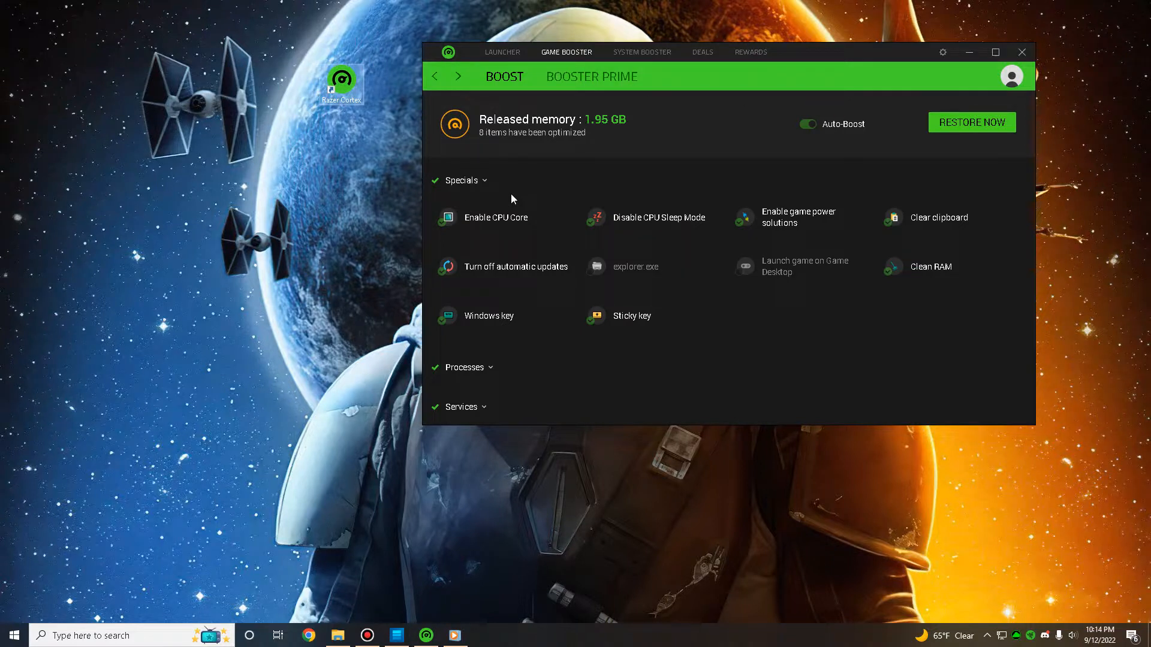